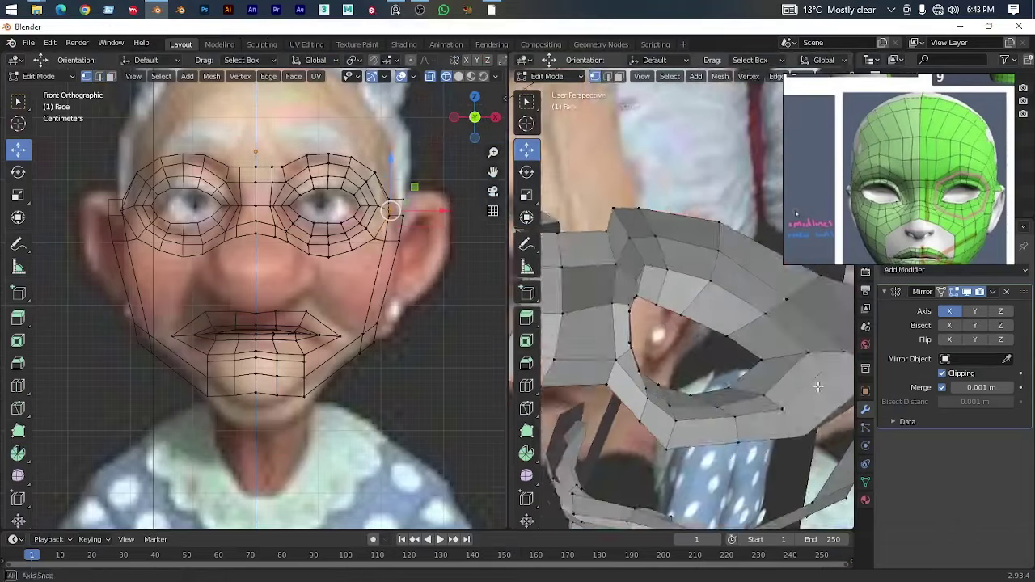
# Check the face retopology in the right side profile and switch the view to Solid shading
pyautogui.moveTo(745, 382); pyautogui.dragTo(714, 326)
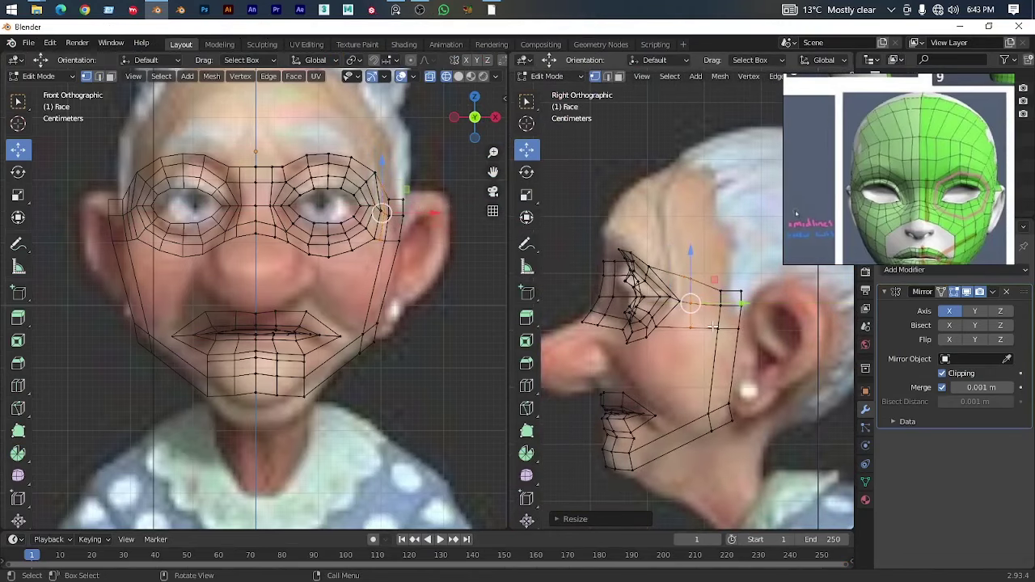
pyautogui.scroll(3)
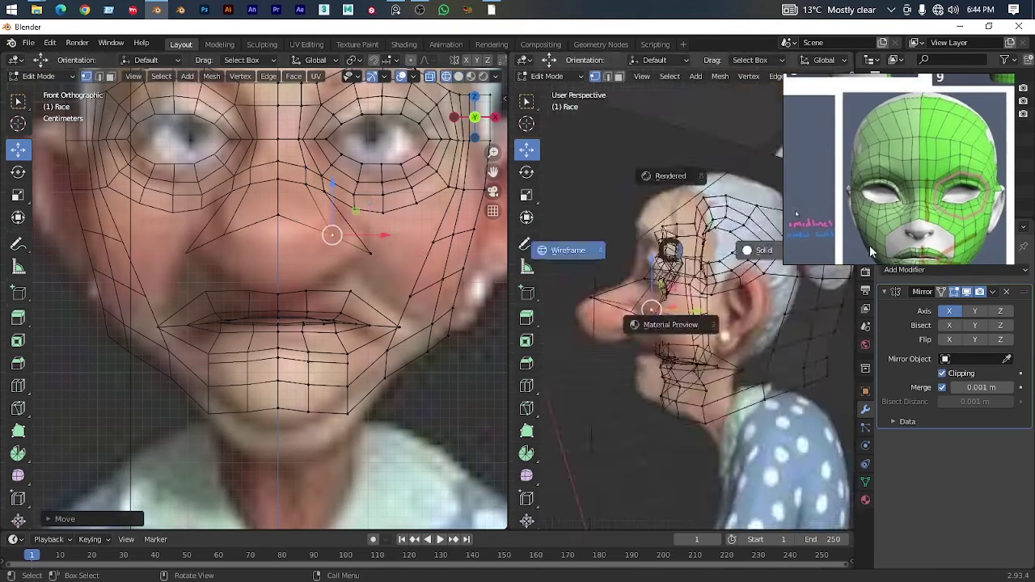
pyautogui.click(871, 252)
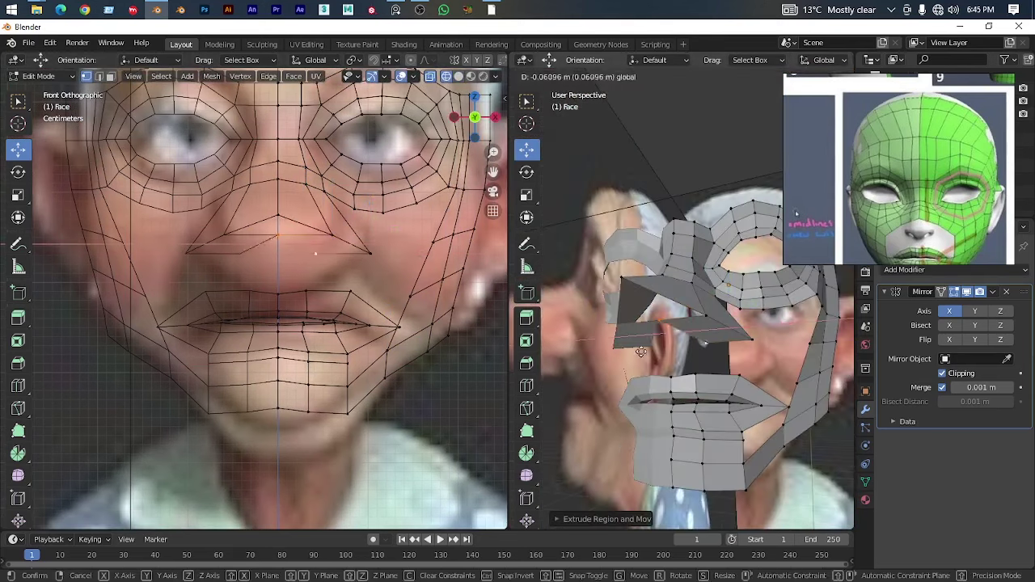
# Reposition a nose vertex and select the vertex at the nose tip
pyautogui.moveTo(671, 293); pyautogui.dragTo(663, 362)
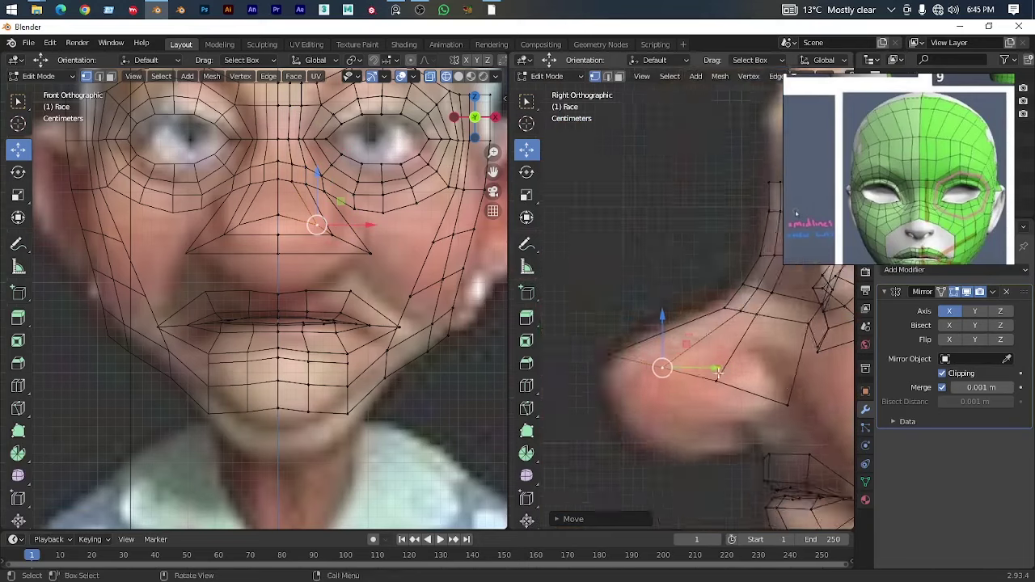
pyautogui.press('g')
pyautogui.click(775, 353)
pyautogui.moveTo(774, 353); pyautogui.dragTo(744, 323)
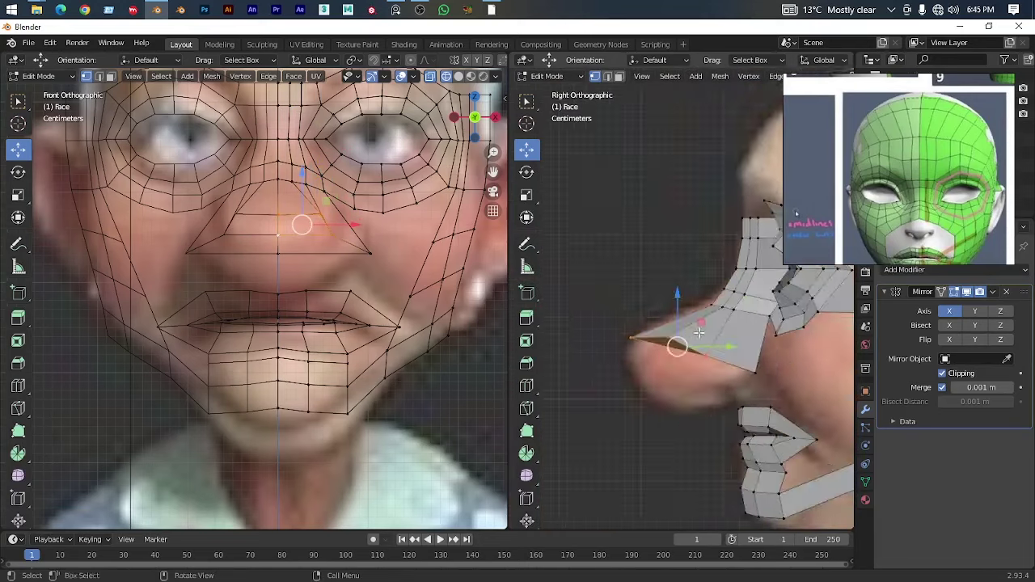
pyautogui.moveTo(643, 356); pyautogui.dragTo(642, 357)
pyautogui.moveTo(642, 358); pyautogui.dragTo(710, 343)
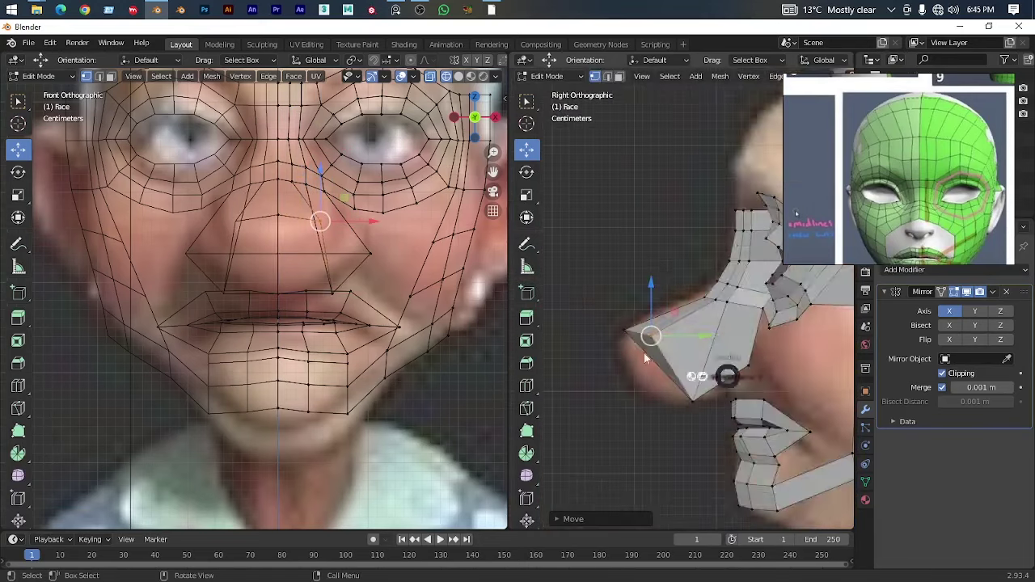
# Compare the nose tip against the reference in X-ray side view and slide its edge into place
pyautogui.hotkey('alt', 'z')
pyautogui.scroll(3)
pyautogui.scroll(3)
pyautogui.press('g')
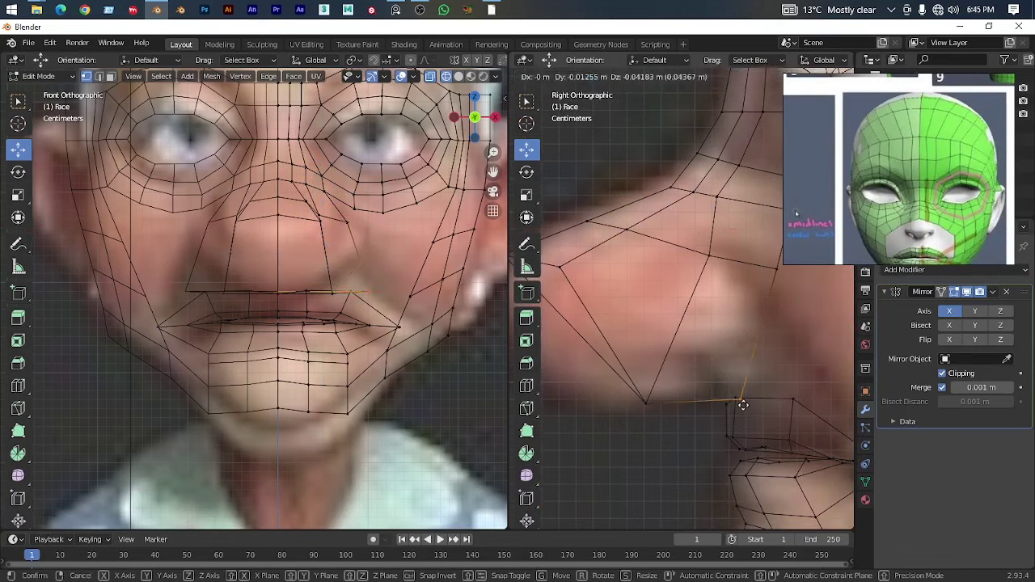
pyautogui.rightClick(742, 405)
pyautogui.scroll(3)
pyautogui.hotkey('alt', 'z')
pyautogui.moveTo(712, 348); pyautogui.dragTo(750, 421)
pyautogui.click(671, 323)
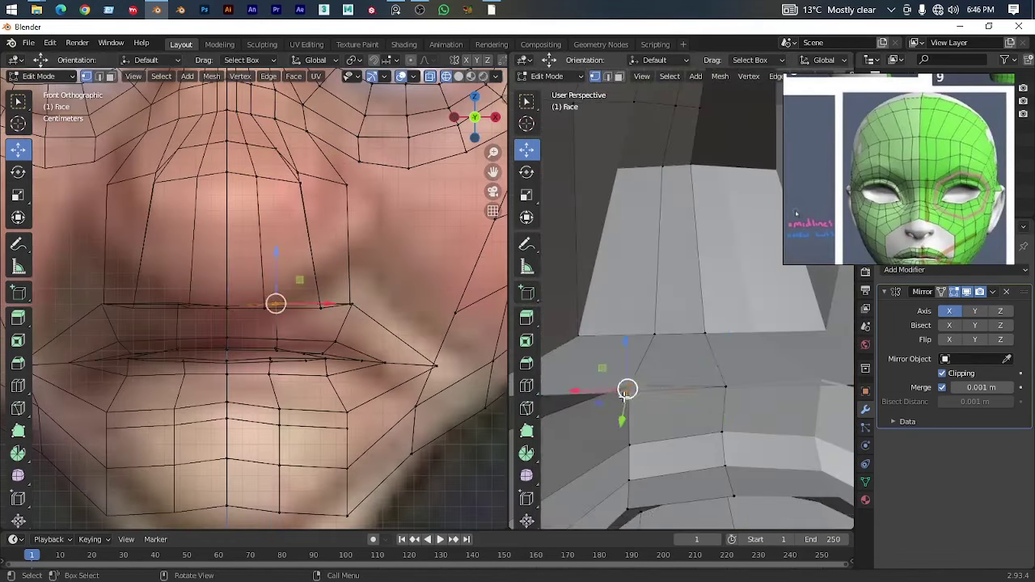
# Move the mouth-corner vertices to follow the reference profile in Right Orthographic
pyautogui.click(663, 391)
pyautogui.moveTo(663, 391); pyautogui.dragTo(673, 380)
pyautogui.hotkey('alt', 'z')
pyautogui.scroll(3)
pyautogui.press('KP_3')
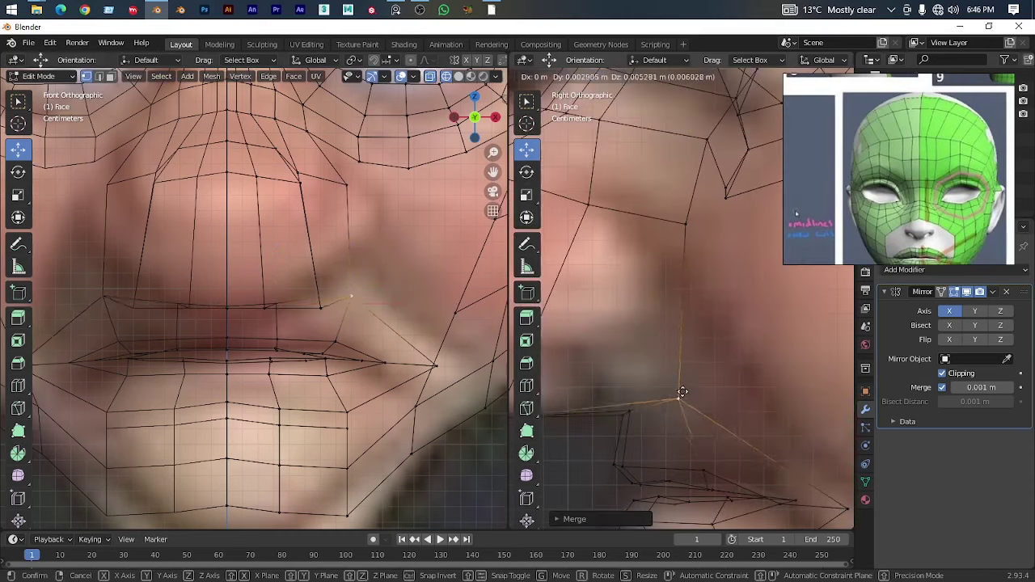
pyautogui.click(684, 416)
pyautogui.moveTo(684, 417); pyautogui.dragTo(684, 342)
pyautogui.press('KP_3')
pyautogui.scroll(3)
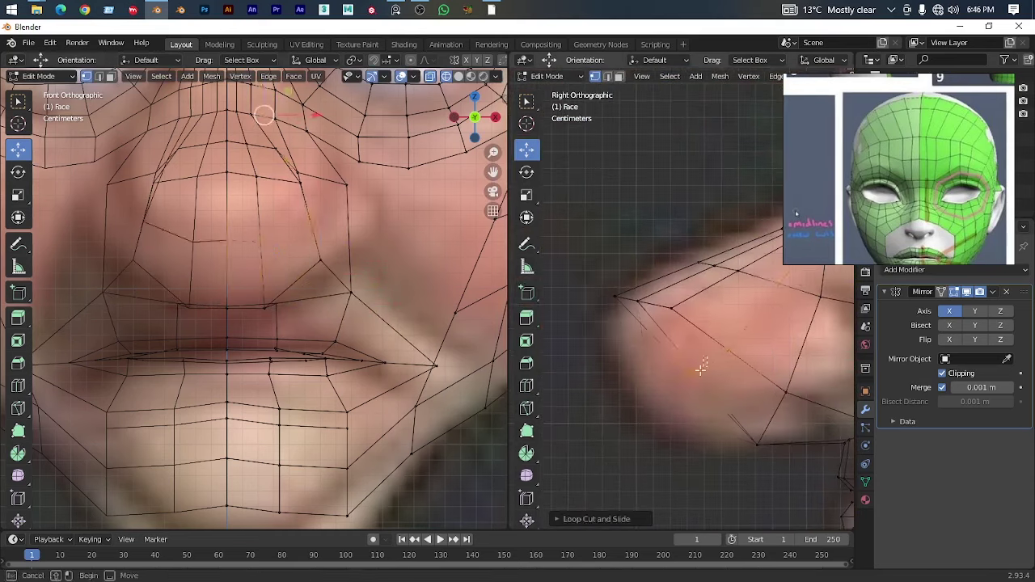
# Add a loop cut across the nose and fit its vertices to the reference
pyautogui.press('g')
pyautogui.click(653, 373)
pyautogui.moveTo(654, 372); pyautogui.dragTo(606, 385)
pyautogui.click(667, 342)
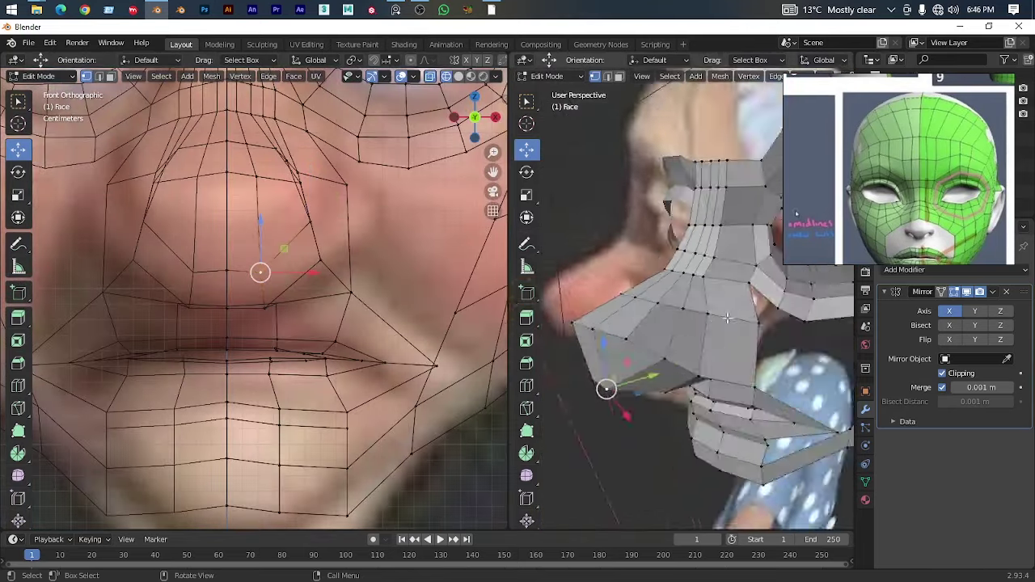
pyautogui.press('KP_3')
pyautogui.click(752, 356)
pyautogui.moveTo(752, 356); pyautogui.dragTo(746, 353)
pyautogui.press('KP_3')
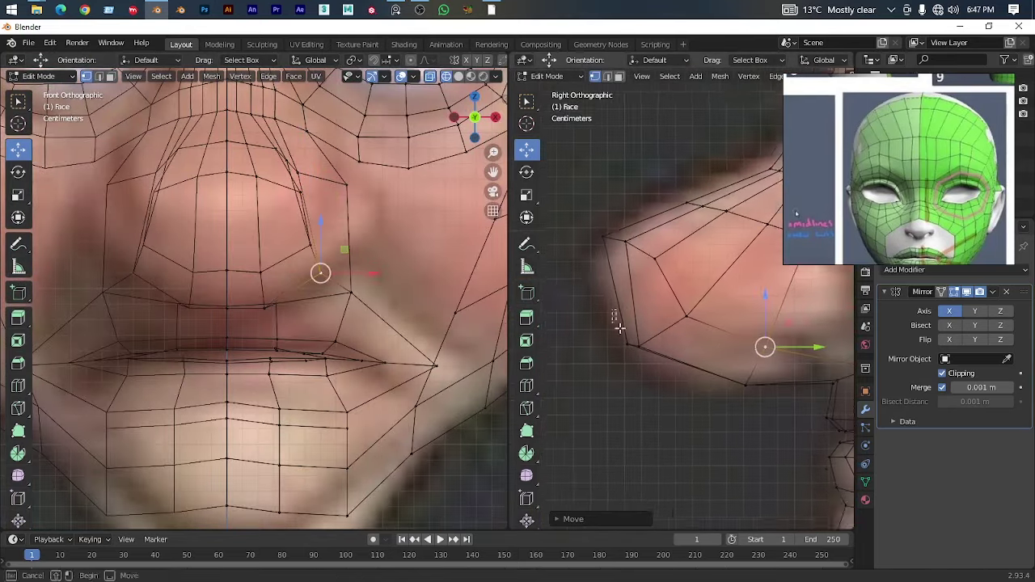
pyautogui.click(612, 397)
pyautogui.click(660, 436)
pyautogui.moveTo(660, 436); pyautogui.dragTo(650, 348)
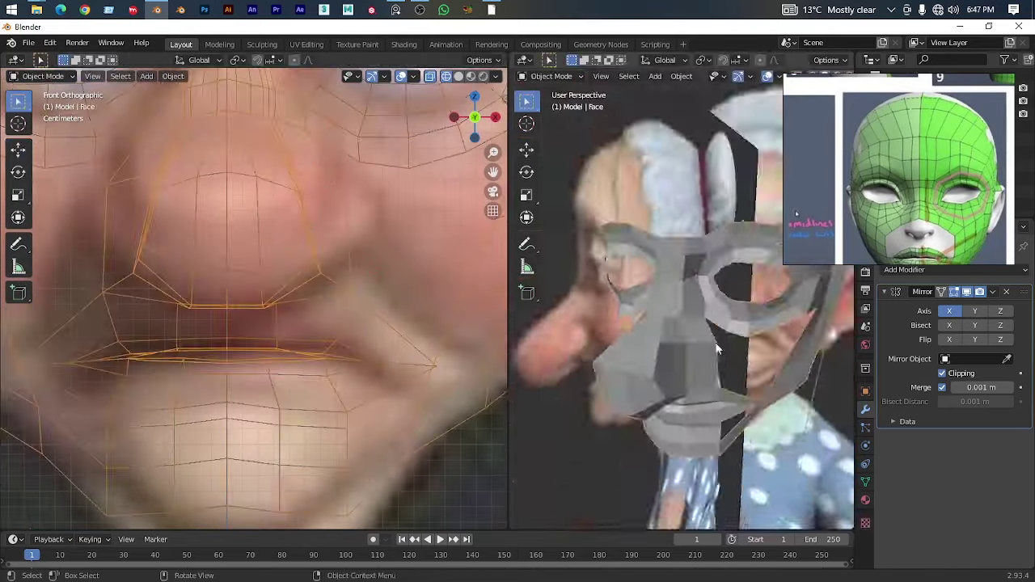
# Set the viewport wireframe overlay to 0.2 in Object Mode
pyautogui.press('KP_3')
pyautogui.scroll(3)
pyautogui.moveTo(675, 254); pyautogui.dragTo(712, 243)
pyautogui.press('Tab')
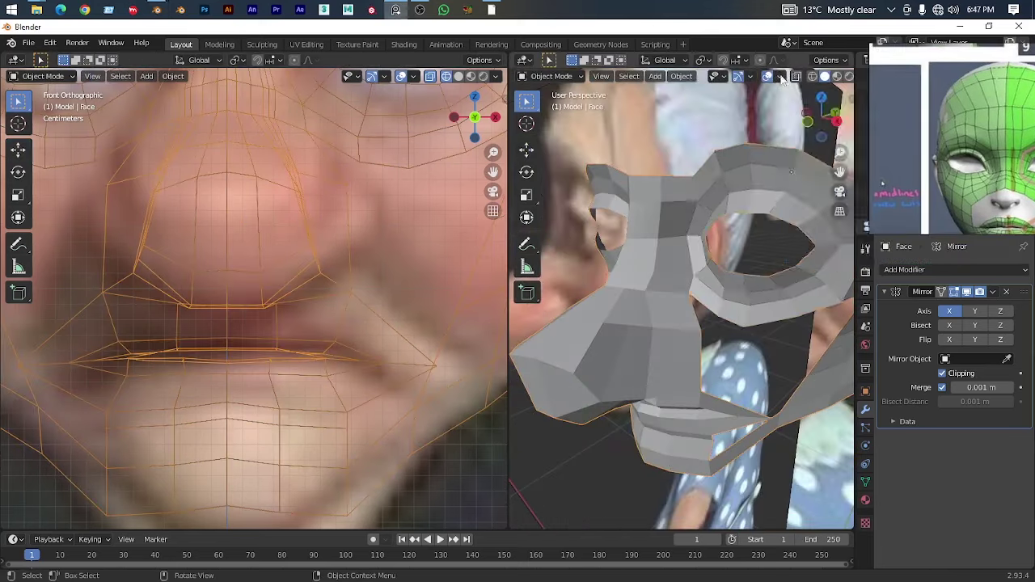
pyautogui.click(779, 76)
pyautogui.press('Return')
pyautogui.moveTo(809, 307); pyautogui.dragTo(638, 307)
# Relax the nose and cheeks with the Smooth brush in Sculpt Mode, then return to Edit Mode
pyautogui.click(550, 76)
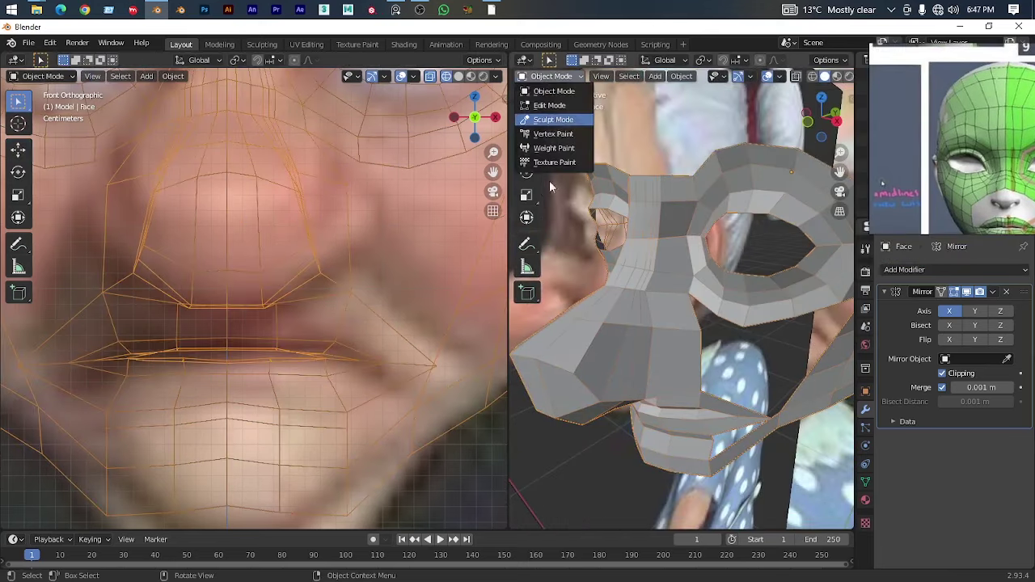
pyautogui.click(549, 181)
pyautogui.scroll(3)
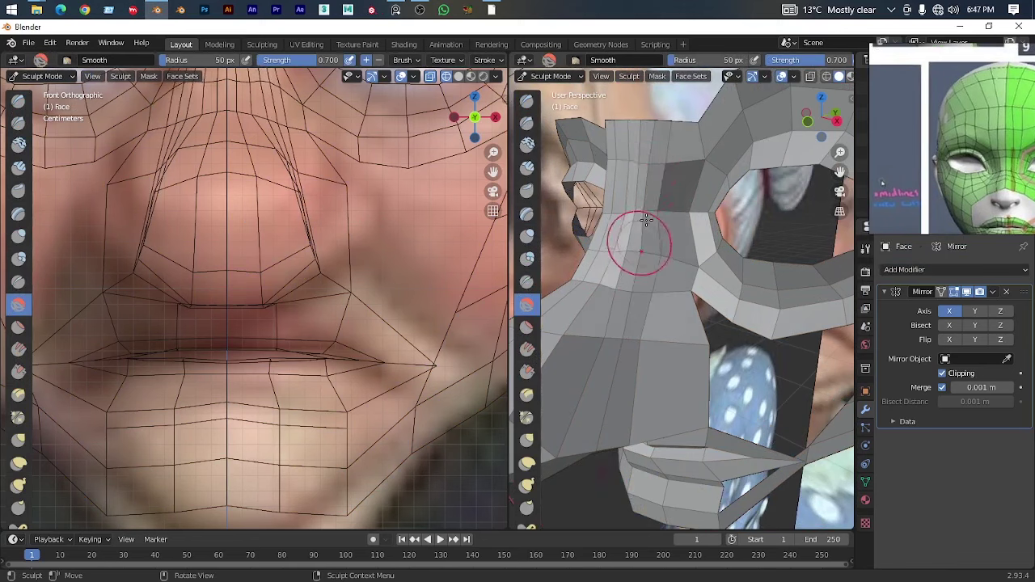
pyautogui.moveTo(643, 228); pyautogui.dragTo(693, 393)
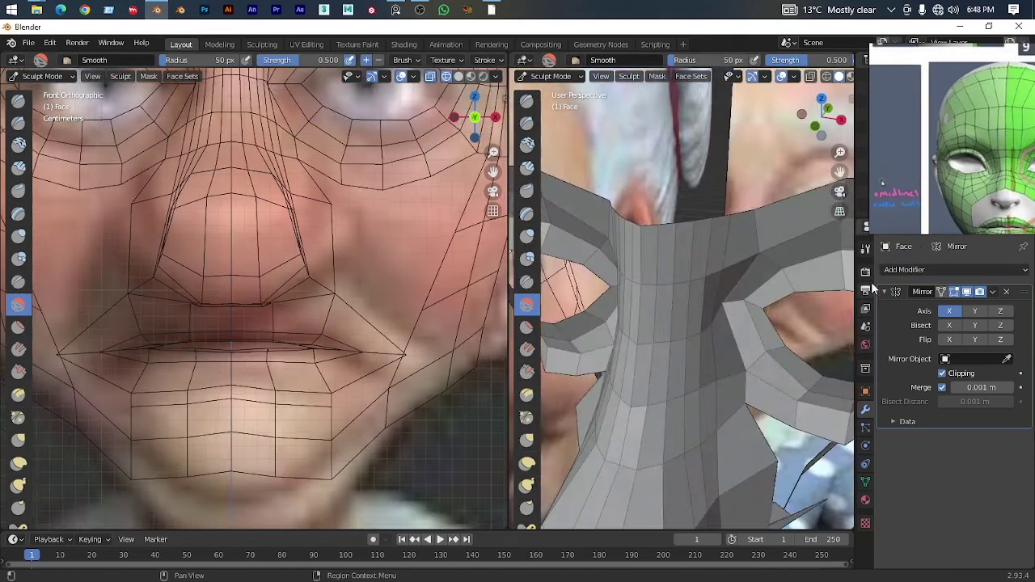
pyautogui.click(865, 272)
pyautogui.click(865, 410)
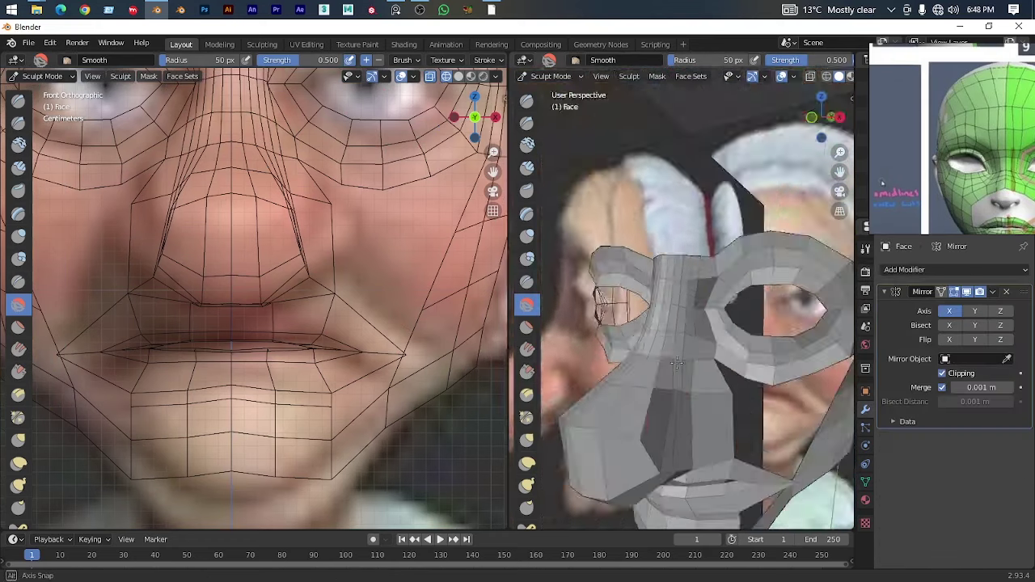
pyautogui.moveTo(777, 348); pyautogui.dragTo(747, 369)
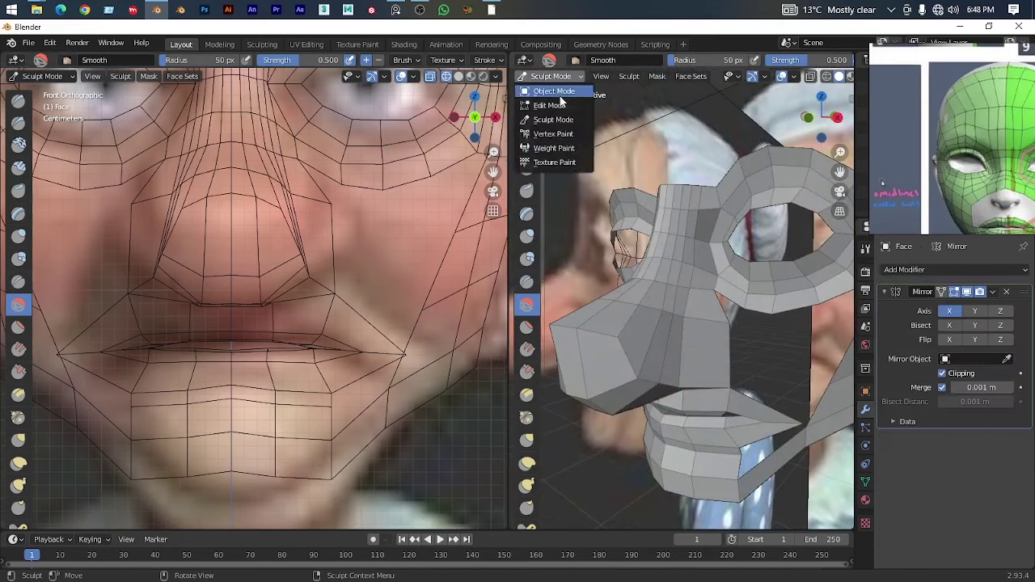
pyautogui.click(561, 105)
# Switch to Solid shading and snap to the side profile, back in Edit Mode
pyautogui.press('z')
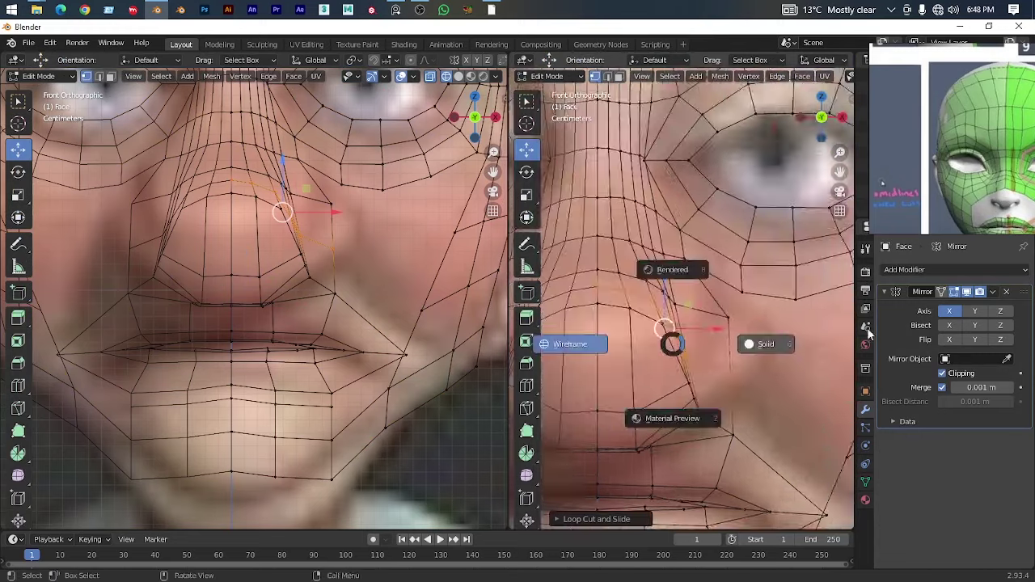
pyautogui.click(868, 331)
pyautogui.moveTo(727, 339); pyautogui.dragTo(667, 341)
pyautogui.press('Tab')
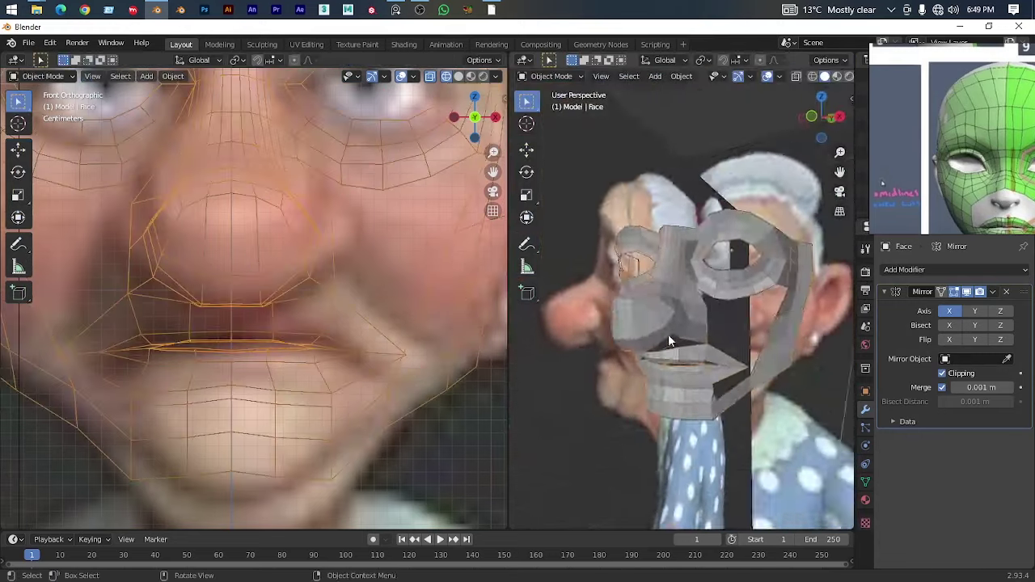
pyautogui.press('KP_3')
pyautogui.press('Tab')
# Zoom the reference window onto the coloured mouth-loop topology and select an upper-lip vertex
pyautogui.scroll(3)
pyautogui.moveTo(899, 221); pyautogui.dragTo(876, 164)
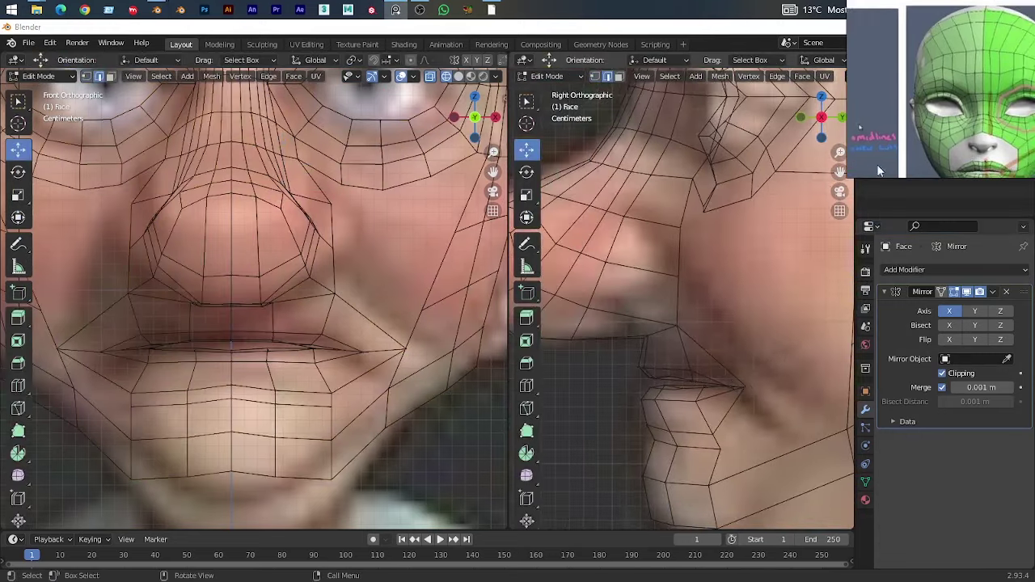
pyautogui.click(839, 192)
pyautogui.click(839, 192)
pyautogui.scroll(-3)
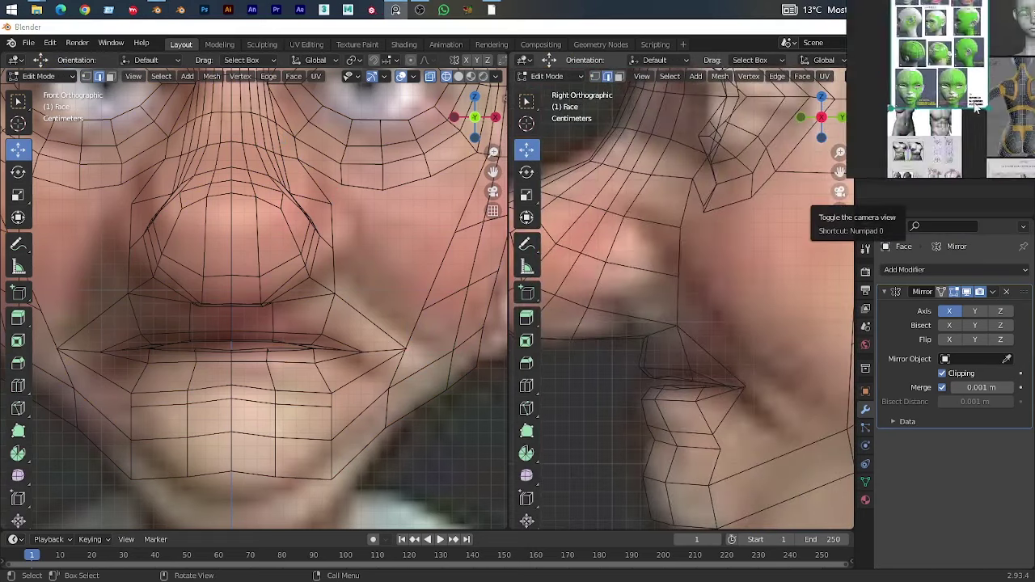
pyautogui.scroll(3)
pyautogui.scroll(3)
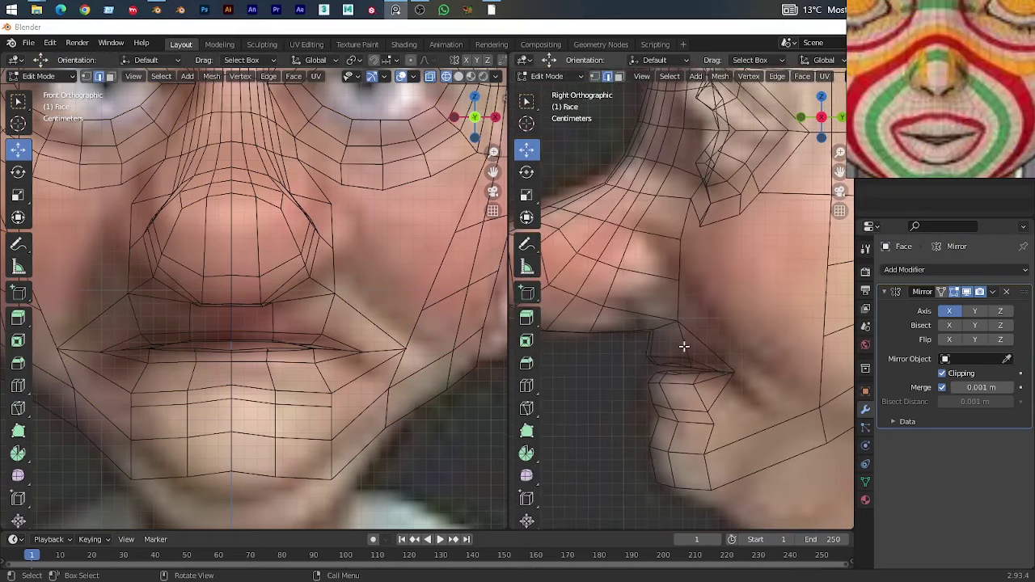
pyautogui.moveTo(674, 304); pyautogui.dragTo(698, 323)
pyautogui.click(653, 333)
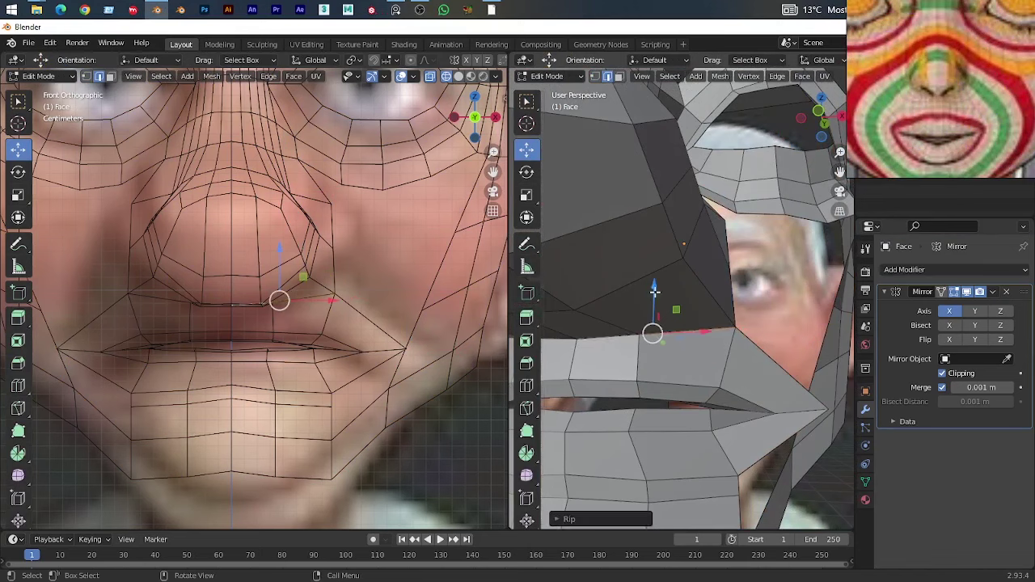
# Slide the upper-lip vertex sideways to match the side reference
pyautogui.moveTo(654, 291); pyautogui.dragTo(693, 341)
pyautogui.press('KP_3')
pyautogui.hotkey('alt', 'a')
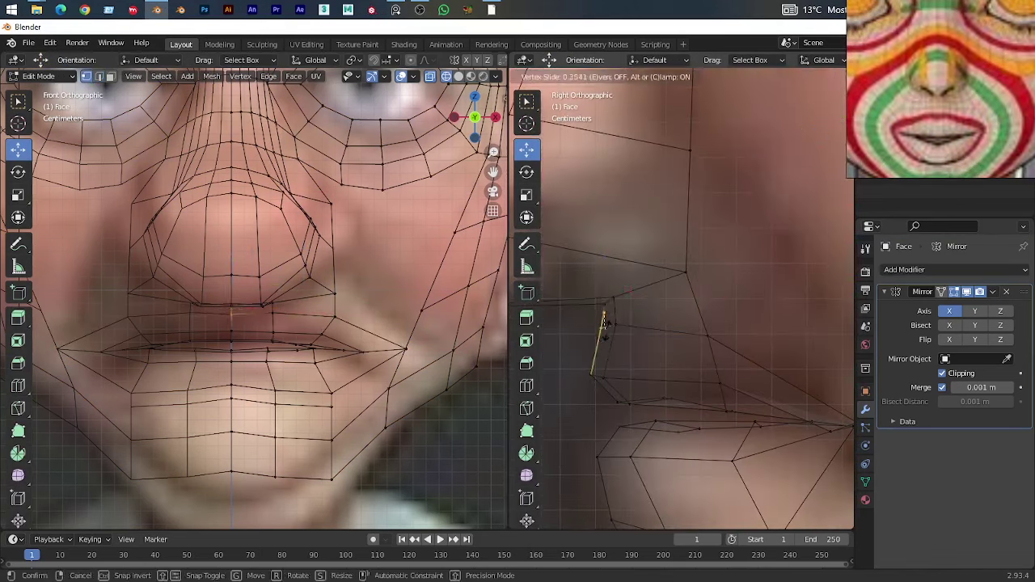
pyautogui.click(605, 322)
pyautogui.scroll(-3)
pyautogui.scroll(-3)
# Move the vertex below the eye to match the cheek in X-ray side view
pyautogui.press('KP_1')
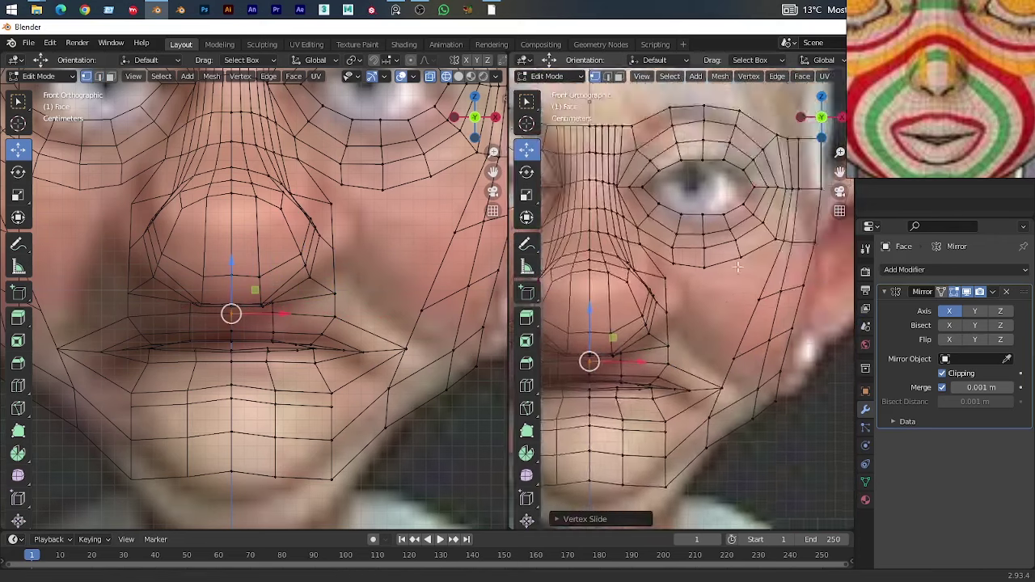
pyautogui.click(623, 242)
pyautogui.press('KP_3')
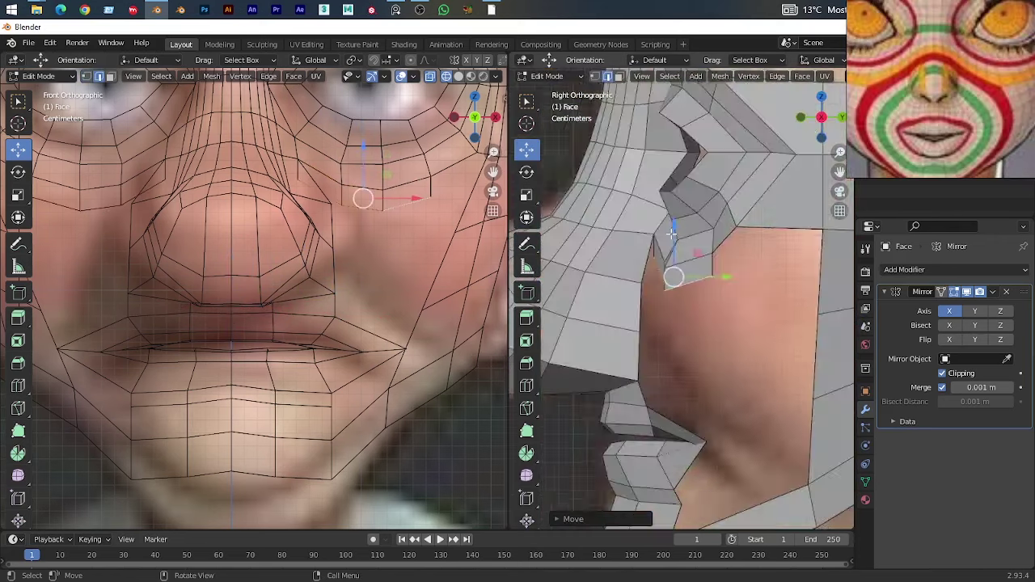
pyautogui.hotkey('alt', 'z')
pyautogui.moveTo(671, 272); pyautogui.dragTo(654, 292)
pyautogui.click(704, 285)
pyautogui.moveTo(705, 284); pyautogui.dragTo(623, 324)
pyautogui.click(622, 241)
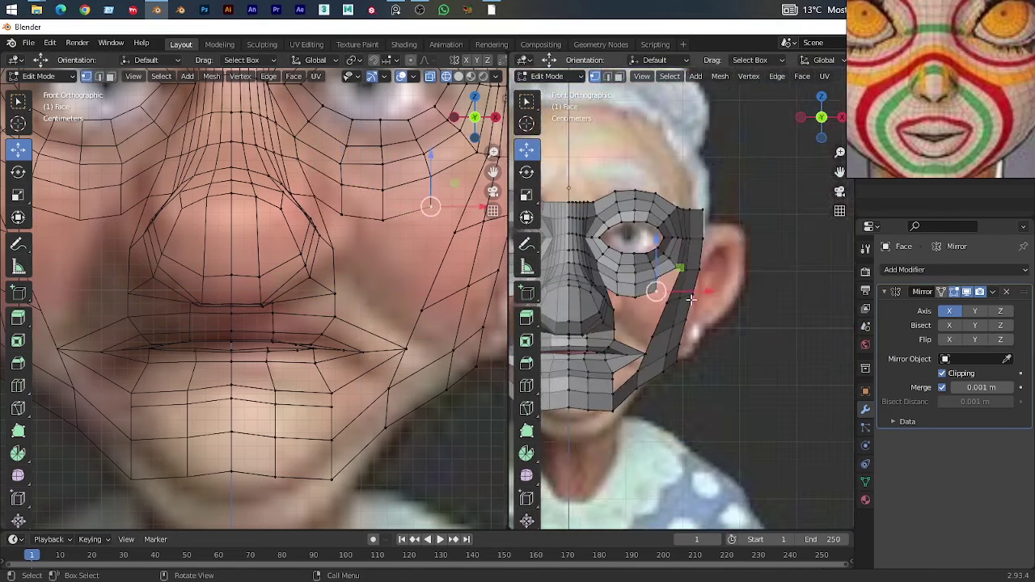
# Fit the new cheek vertex to the side-view cheek profile
pyautogui.press('KP_3')
pyautogui.hotkey('alt', 'z')
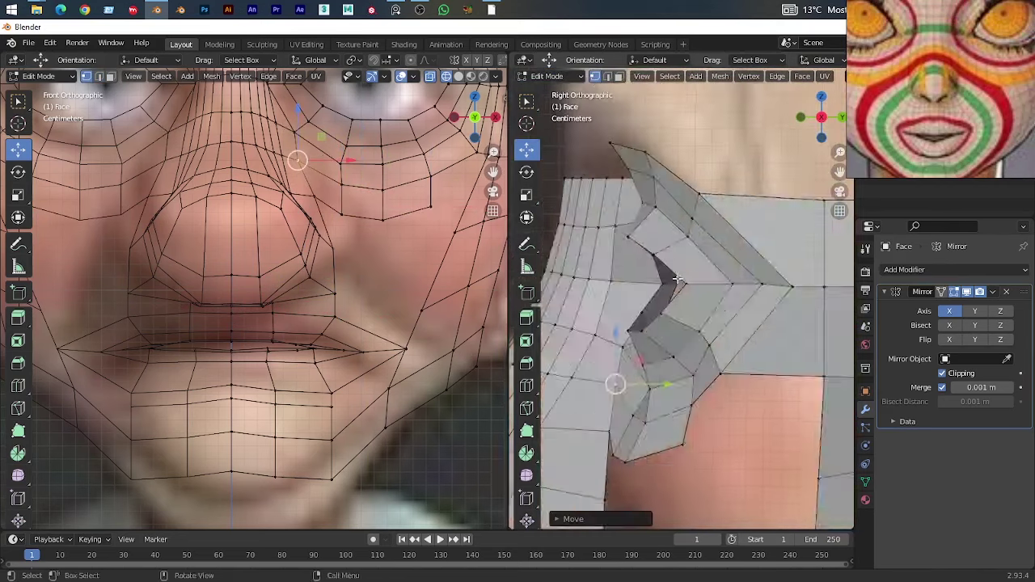
pyautogui.scroll(-3)
pyautogui.moveTo(657, 184); pyautogui.dragTo(640, 299)
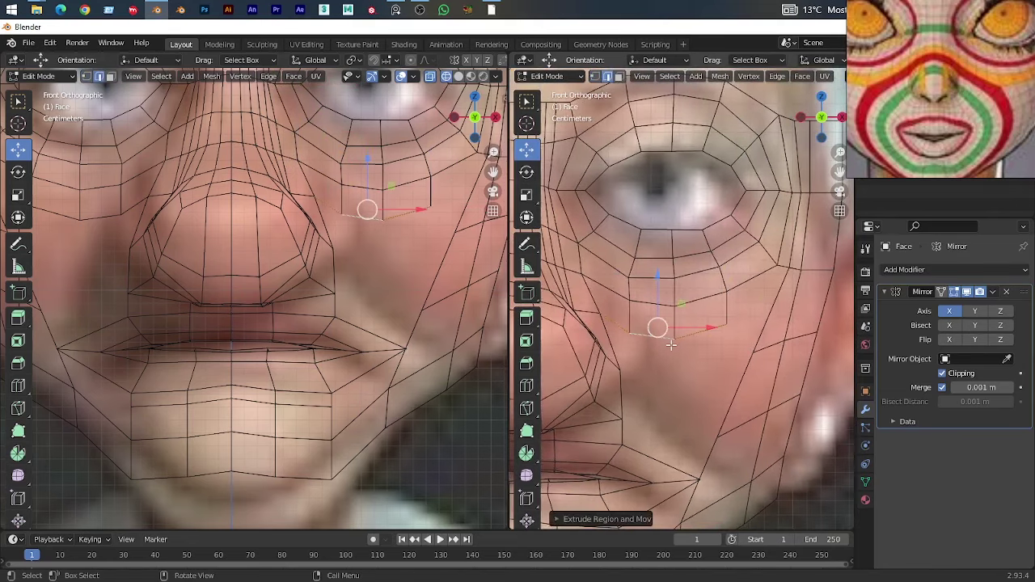
pyautogui.press('KP_3')
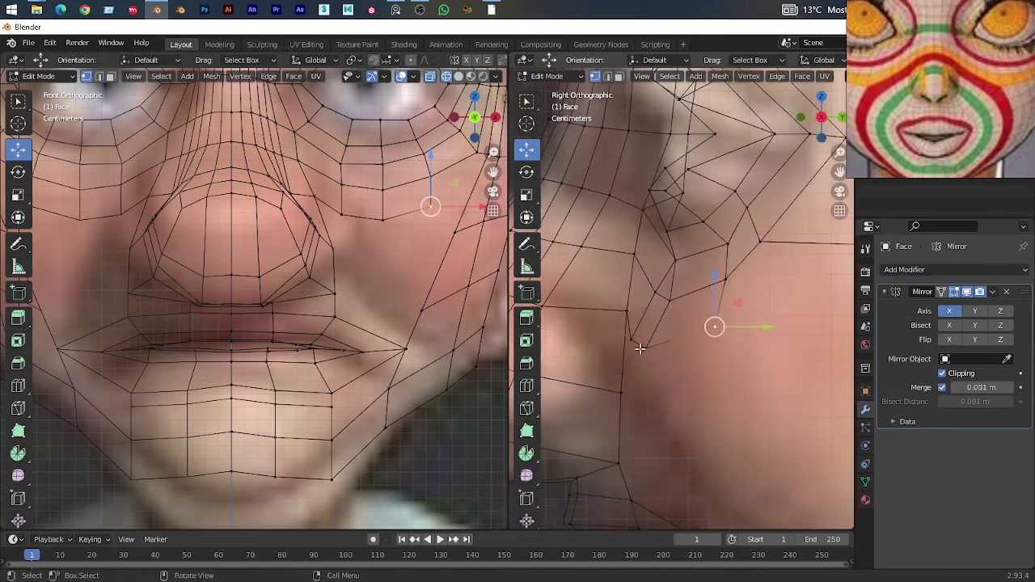
pyautogui.moveTo(763, 325); pyautogui.dragTo(684, 316)
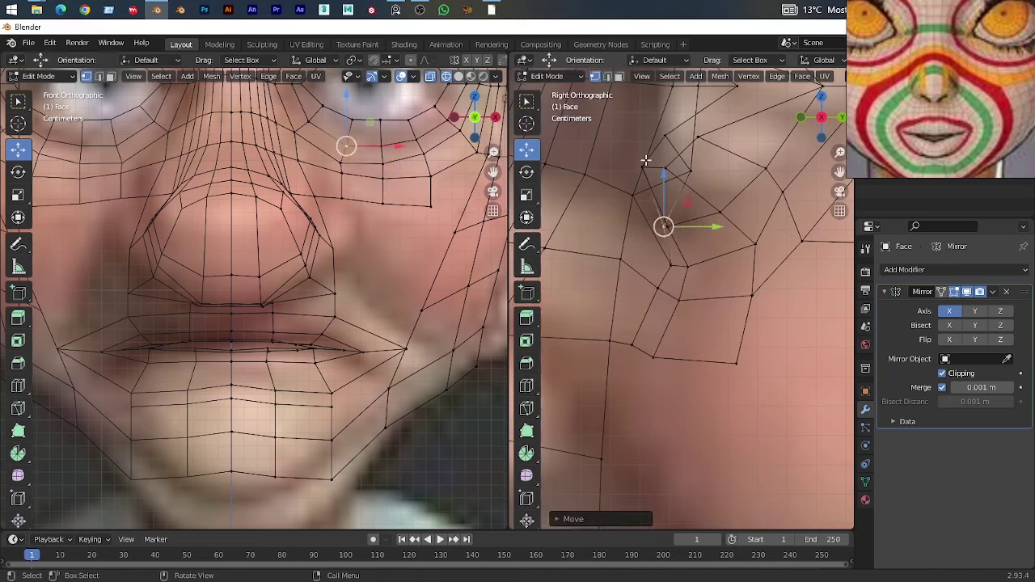
pyautogui.moveTo(659, 198); pyautogui.dragTo(697, 307)
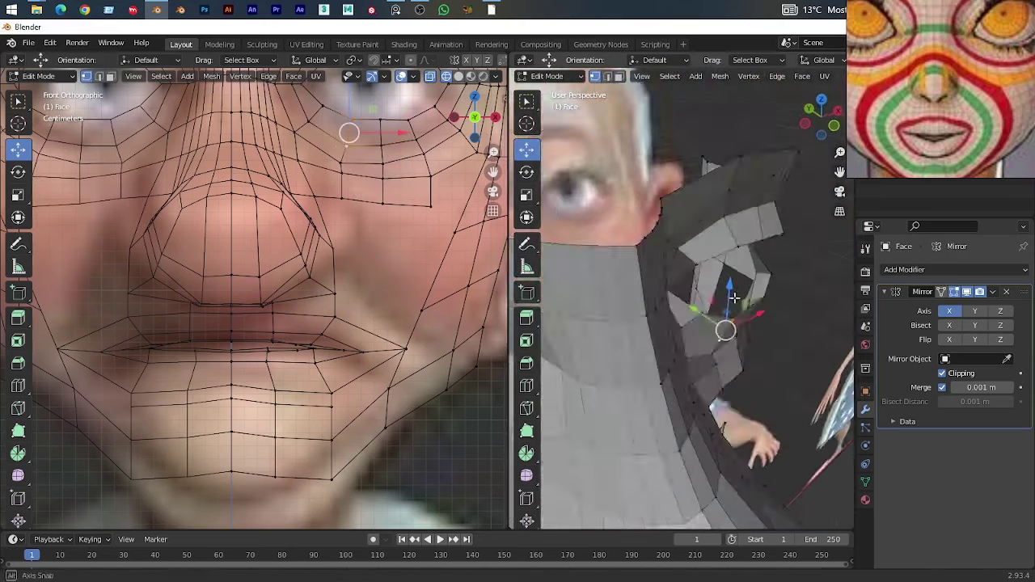
# Position the next cheek vertex by checking front and side views
pyautogui.press('g')
pyautogui.press('KP_1')
pyautogui.press('KP_3')
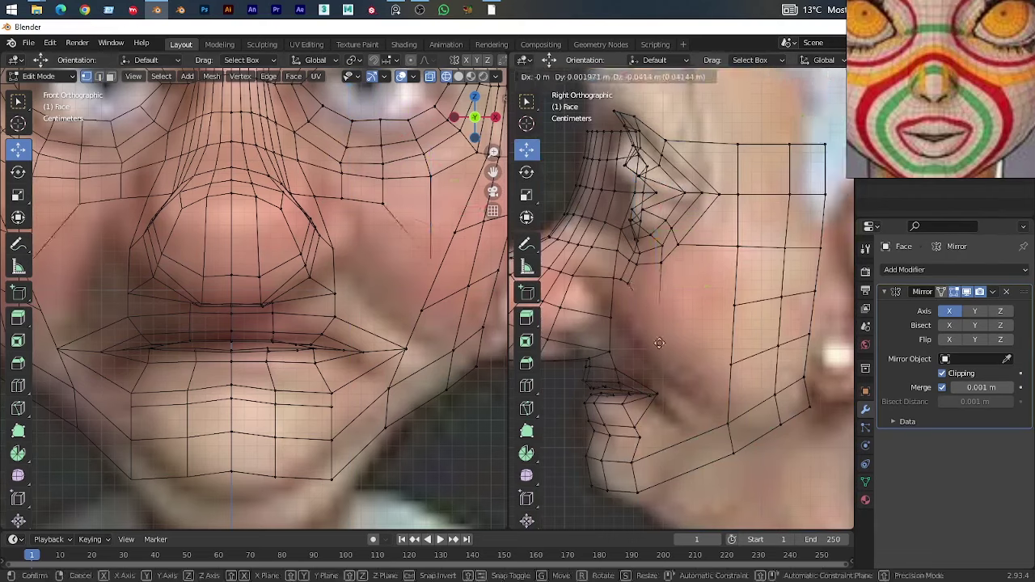
pyautogui.moveTo(671, 317); pyautogui.dragTo(693, 358)
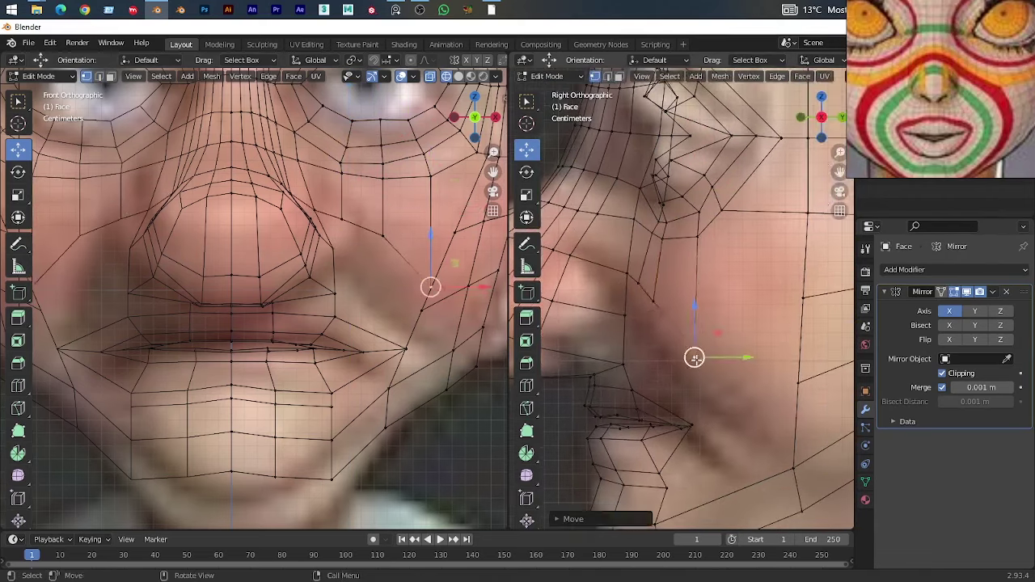
pyautogui.press('KP_1')
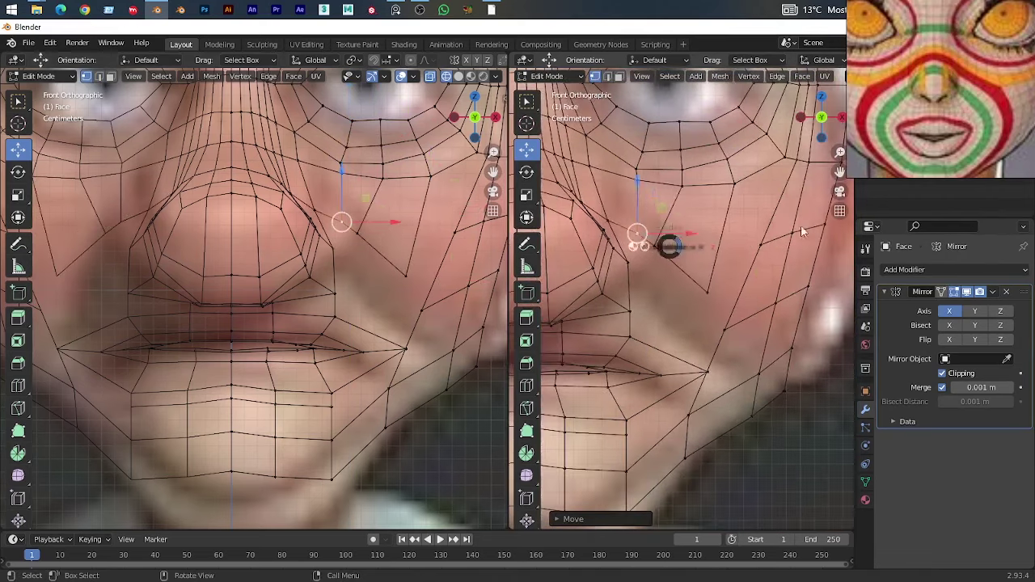
pyautogui.press('KP_3')
pyautogui.click(700, 295)
# Extrude new cheek geometry toward the mouth corner in face select mode
pyautogui.press('KP_1')
pyautogui.rightClick(531, 266)
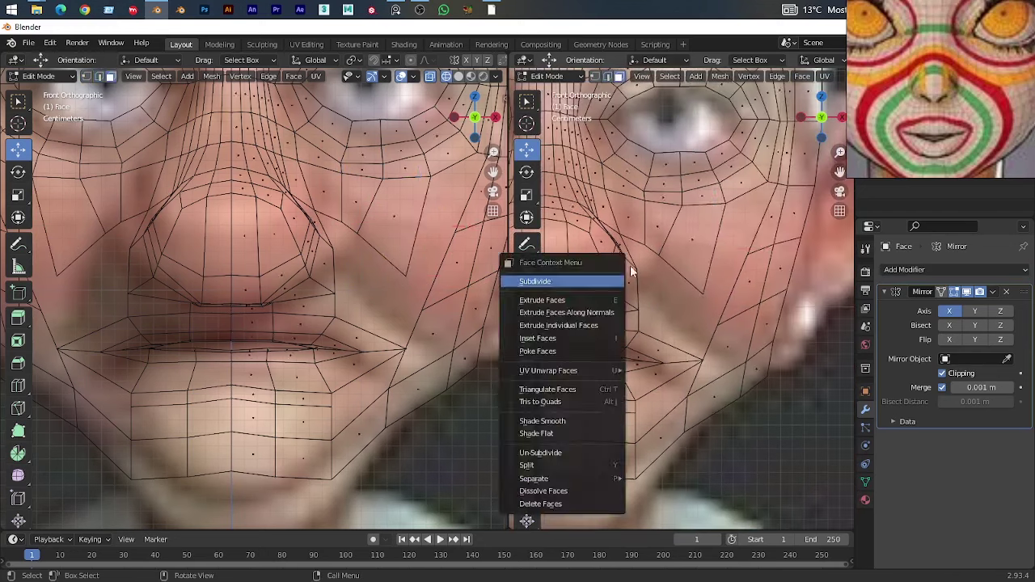
pyautogui.click(550, 283)
pyautogui.moveTo(725, 307); pyautogui.dragTo(725, 315)
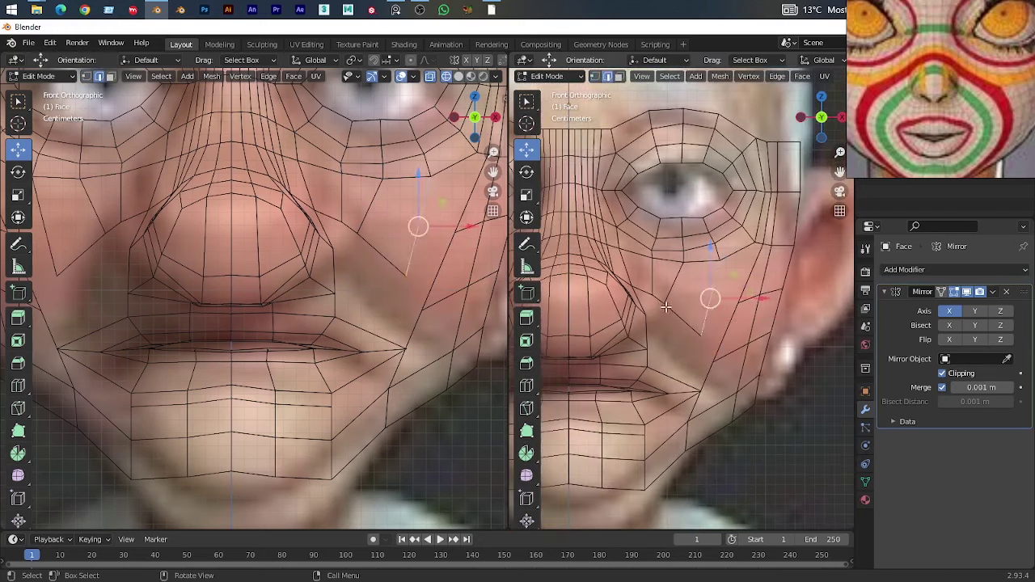
pyautogui.rightClick(665, 347)
pyautogui.press('Escape')
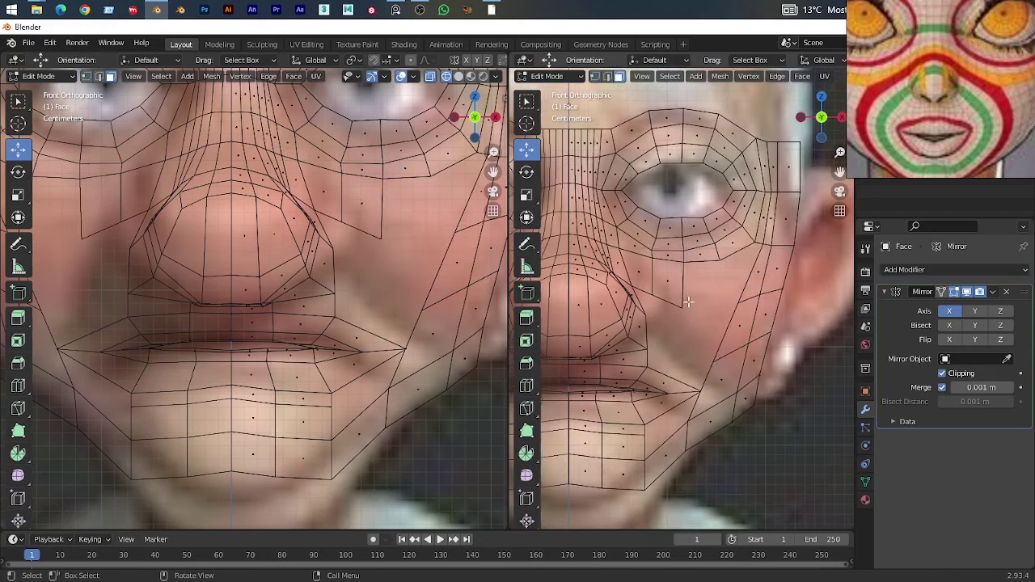
pyautogui.press('3')
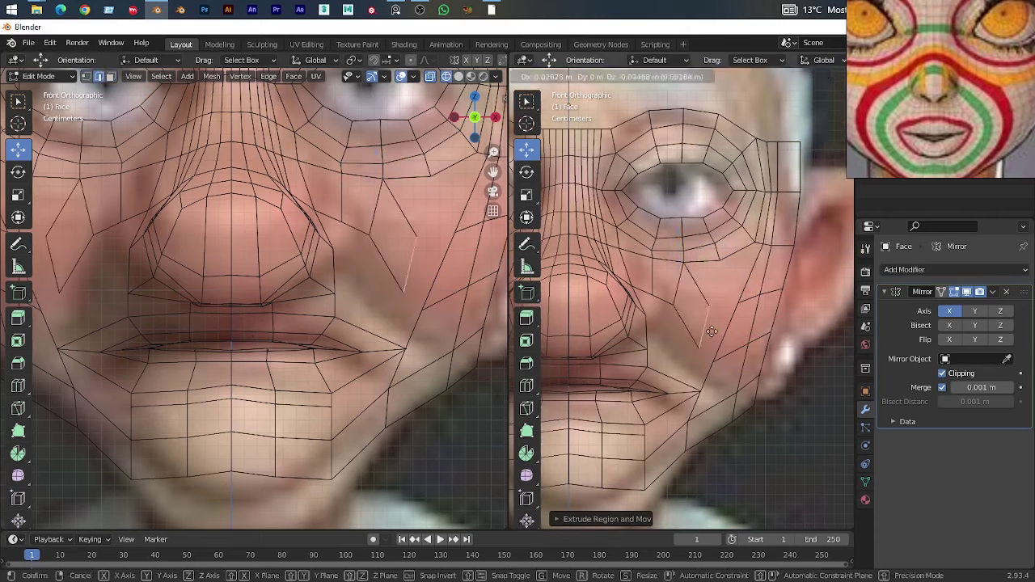
pyautogui.click(712, 331)
# Fit the extruded vertices along the cheek profile in the side view
pyautogui.press('KP_3')
pyautogui.press('KP_1')
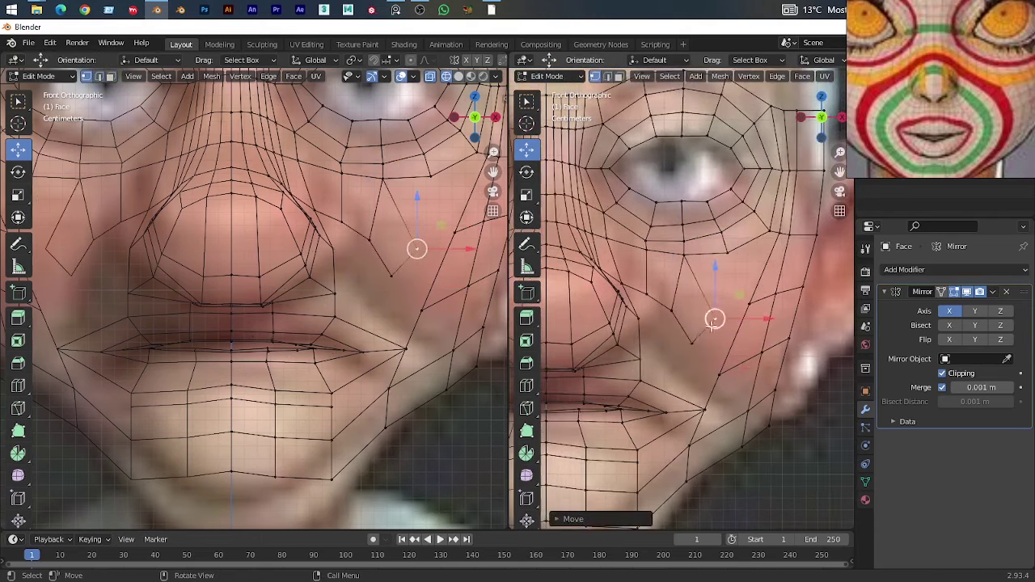
pyautogui.press('KP_3')
pyautogui.moveTo(693, 308); pyautogui.dragTo(729, 324)
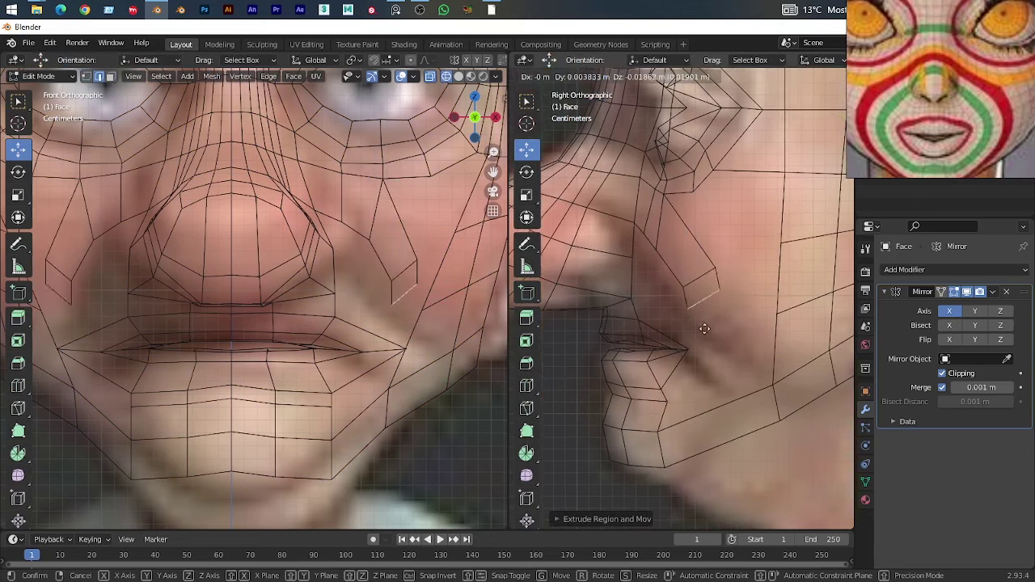
pyautogui.click(731, 343)
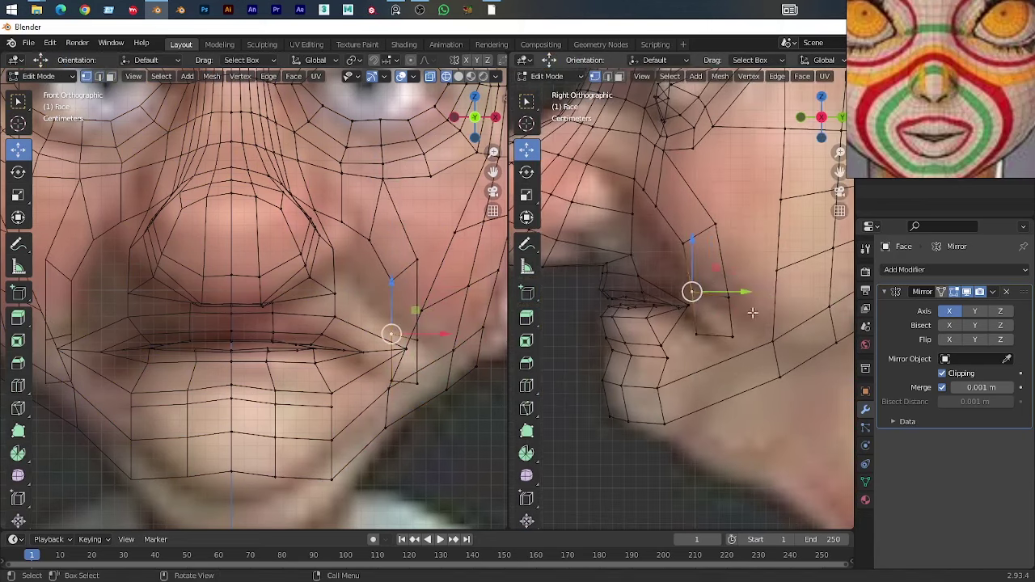
pyautogui.press('g')
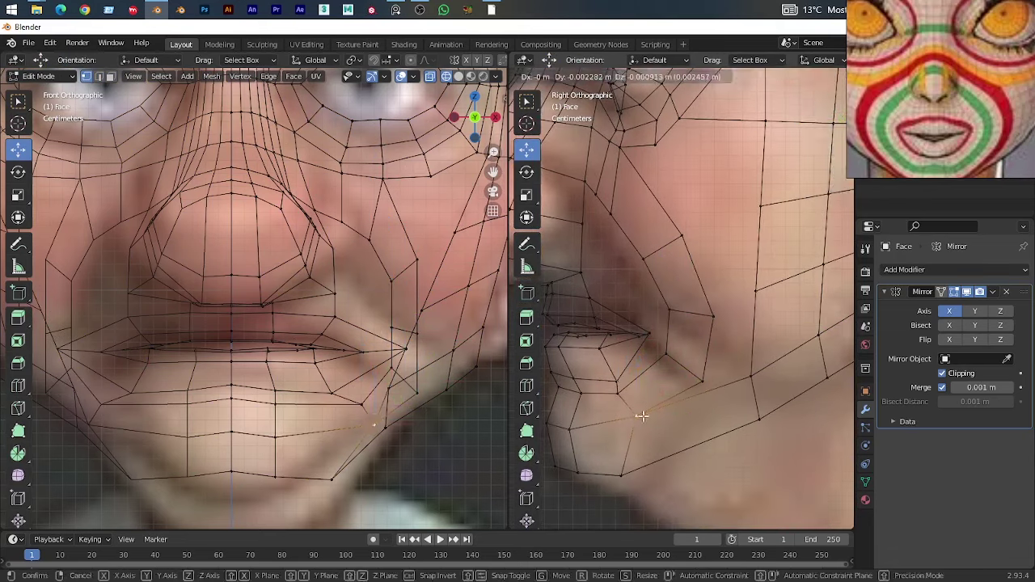
pyautogui.moveTo(670, 351); pyautogui.dragTo(663, 377)
# Lower the mouth-corner vertices toward the jaw in the front view
pyautogui.press('KP_1')
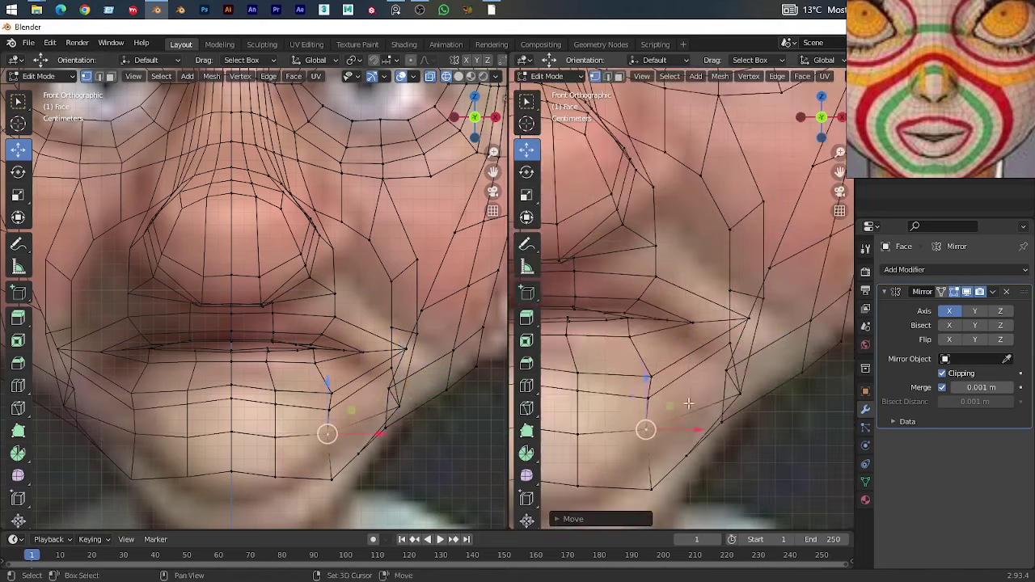
pyautogui.moveTo(647, 391); pyautogui.dragTo(588, 418)
pyautogui.scroll(3)
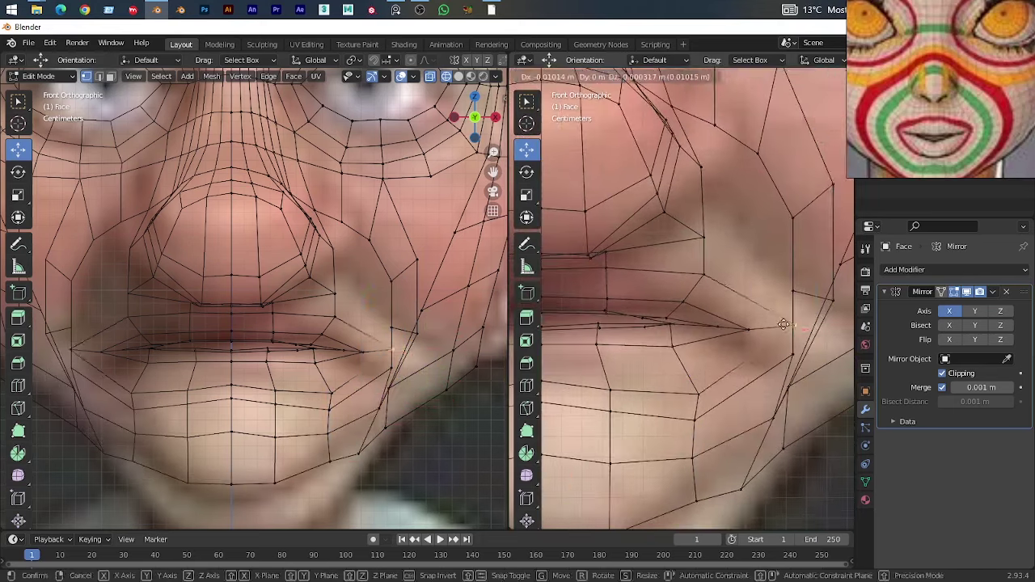
pyautogui.moveTo(732, 283); pyautogui.dragTo(730, 421)
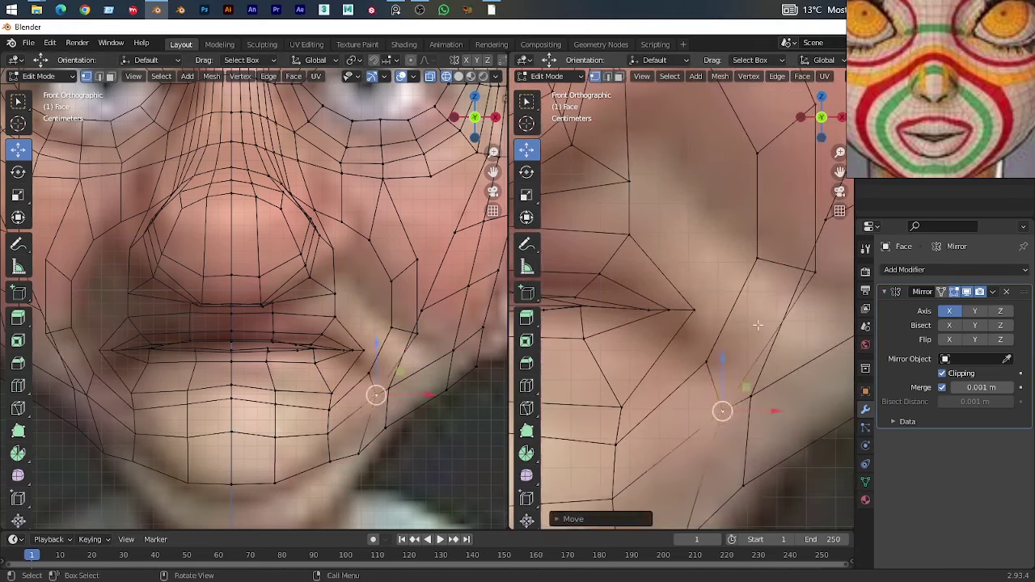
pyautogui.scroll(-3)
pyautogui.scroll(-3)
pyautogui.press('g')
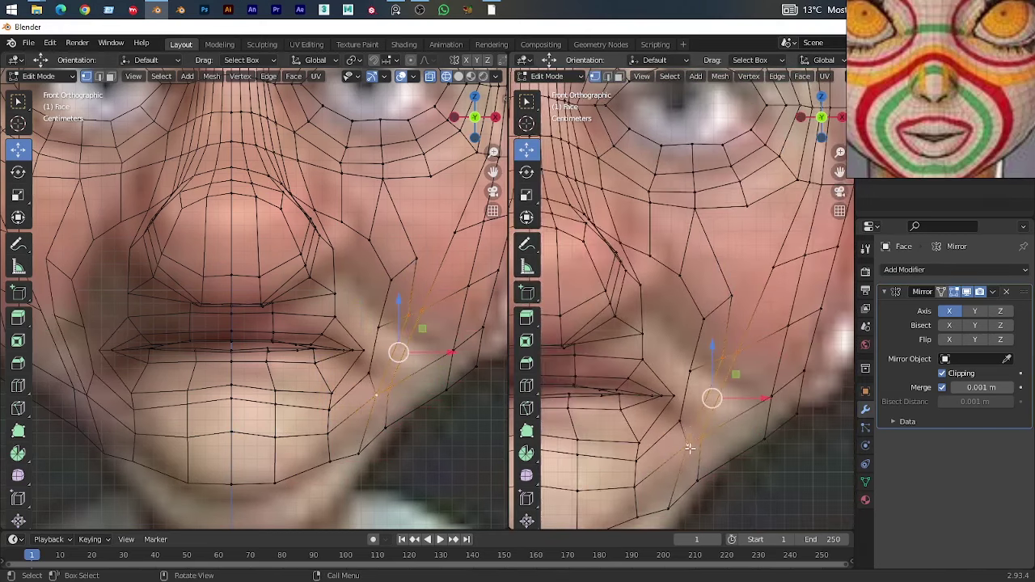
pyautogui.moveTo(689, 447); pyautogui.dragTo(696, 405)
pyautogui.moveTo(691, 388); pyautogui.dragTo(703, 420)
# Place the extruded cheek edge and merge a stray vertex into its neighbour in side view
pyautogui.press('KP_1')
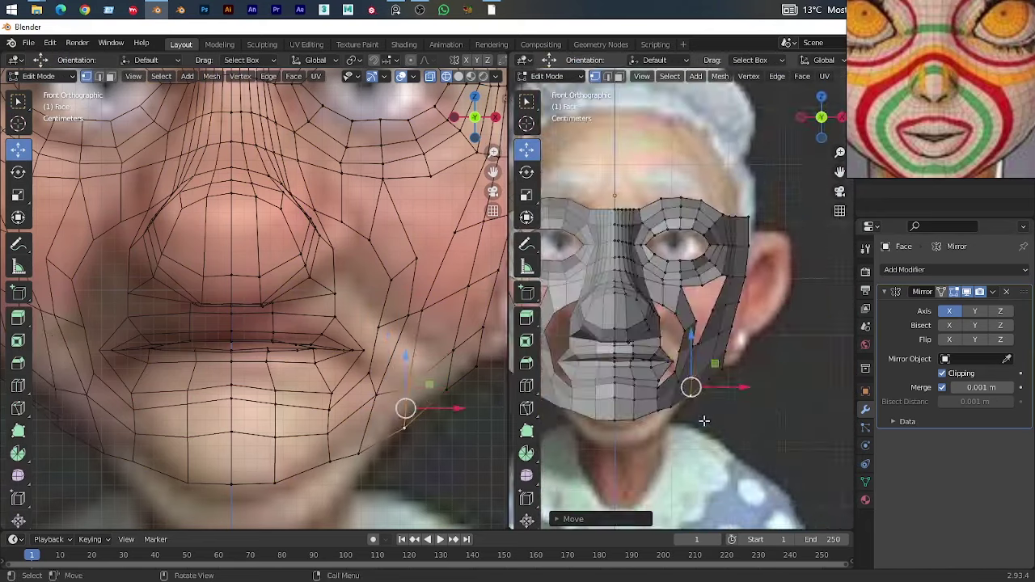
pyautogui.scroll(3)
pyautogui.press('KP_3')
pyautogui.scroll(3)
pyautogui.scroll(3)
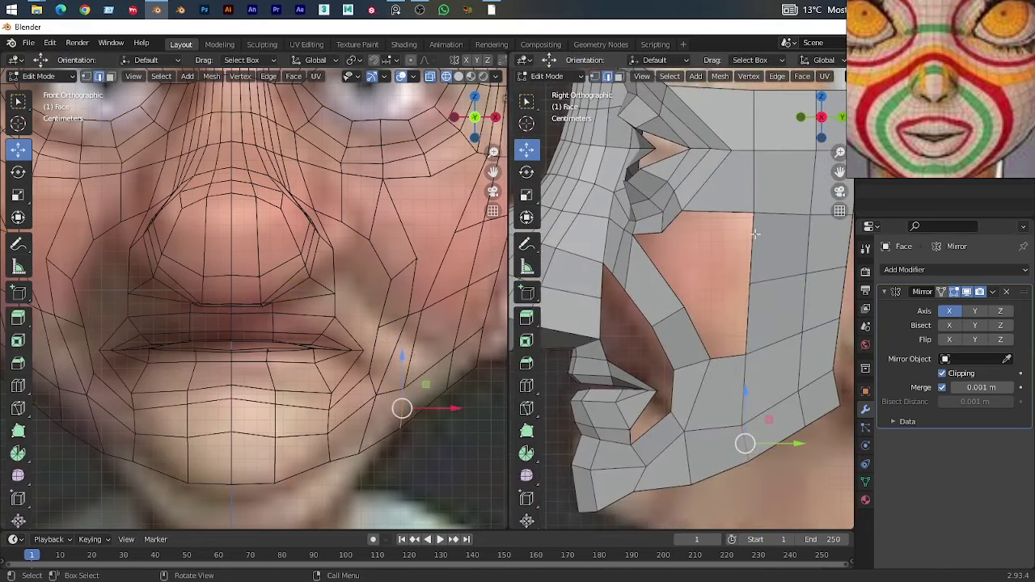
pyautogui.click(772, 296)
pyautogui.scroll(-3)
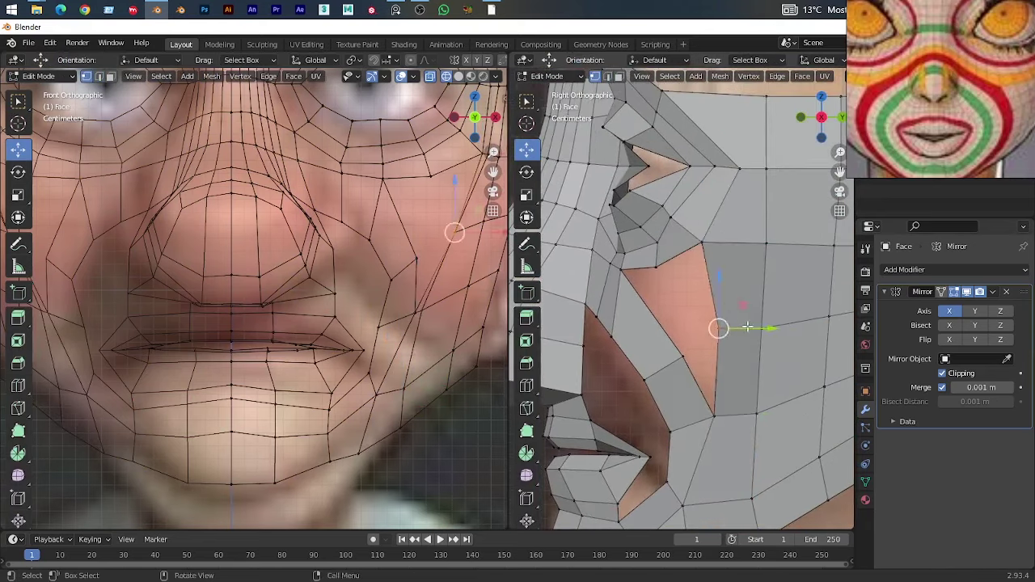
pyautogui.press('m')
pyautogui.click(728, 319)
# Dissolve the extra cheek faces beside the nose
pyautogui.moveTo(728, 319); pyautogui.dragTo(772, 254)
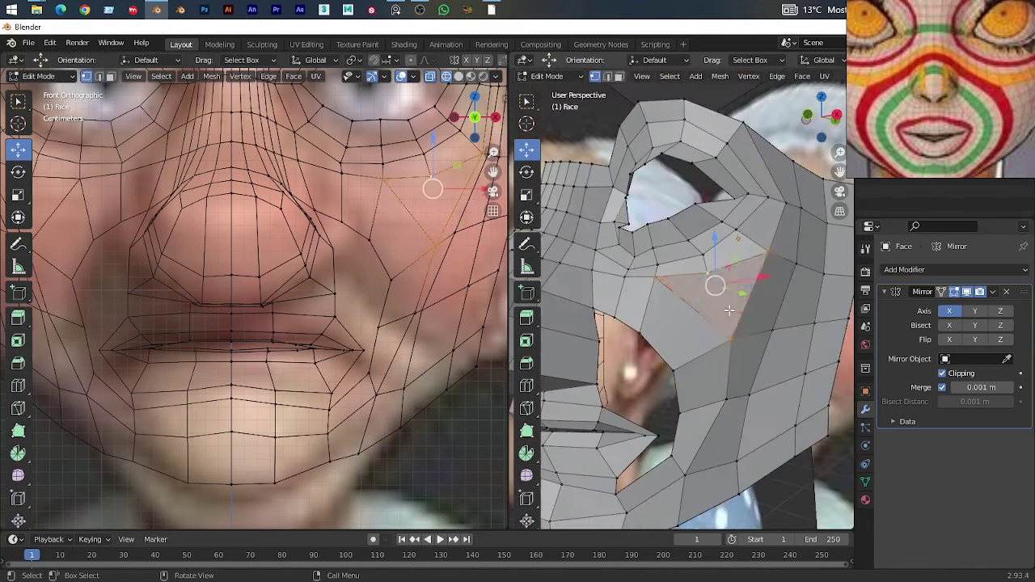
pyautogui.moveTo(728, 310); pyautogui.dragTo(841, 202)
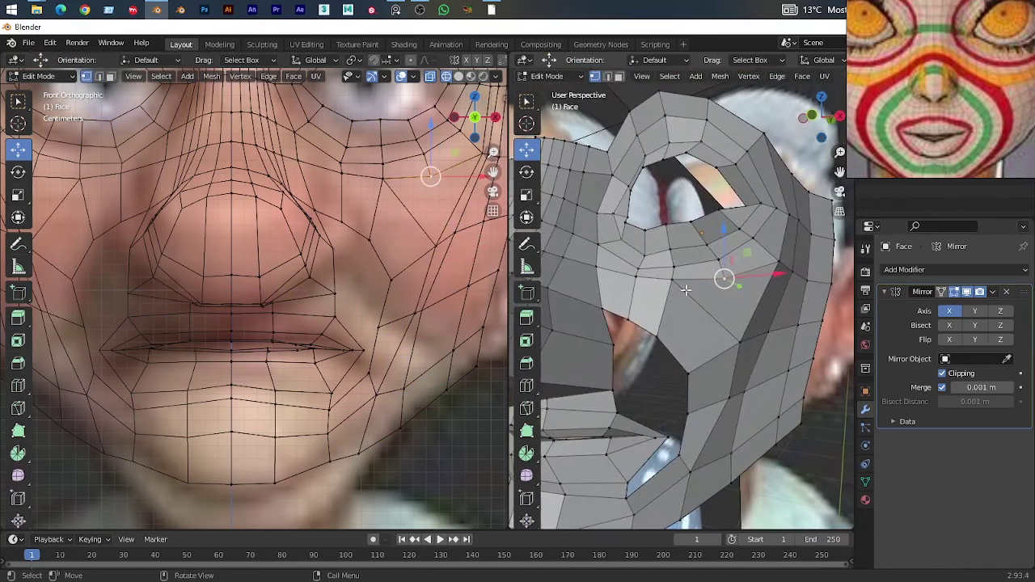
pyautogui.moveTo(786, 308); pyautogui.dragTo(729, 330)
pyautogui.scroll(-3)
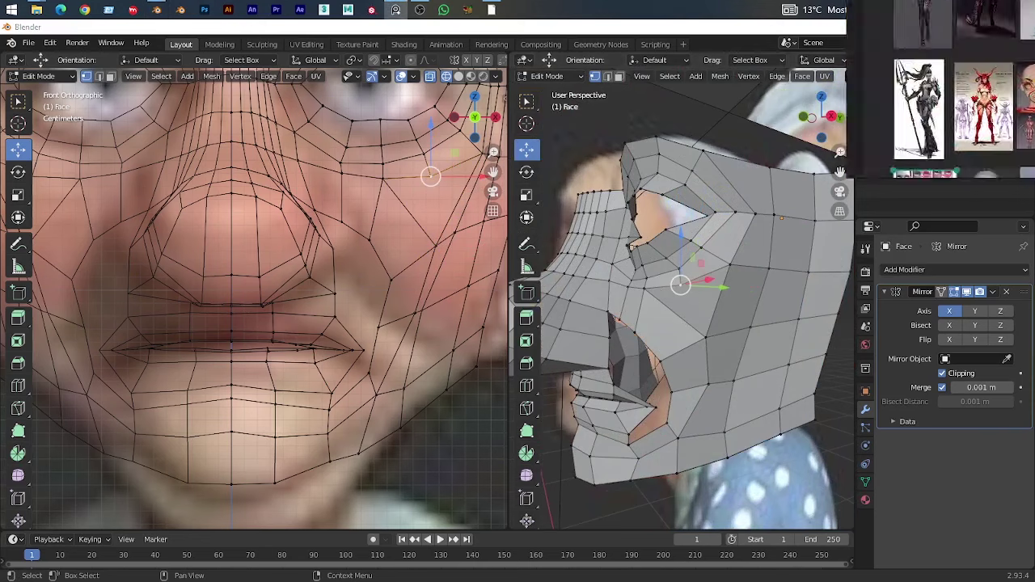
pyautogui.moveTo(711, 291); pyautogui.dragTo(704, 289)
pyautogui.scroll(3)
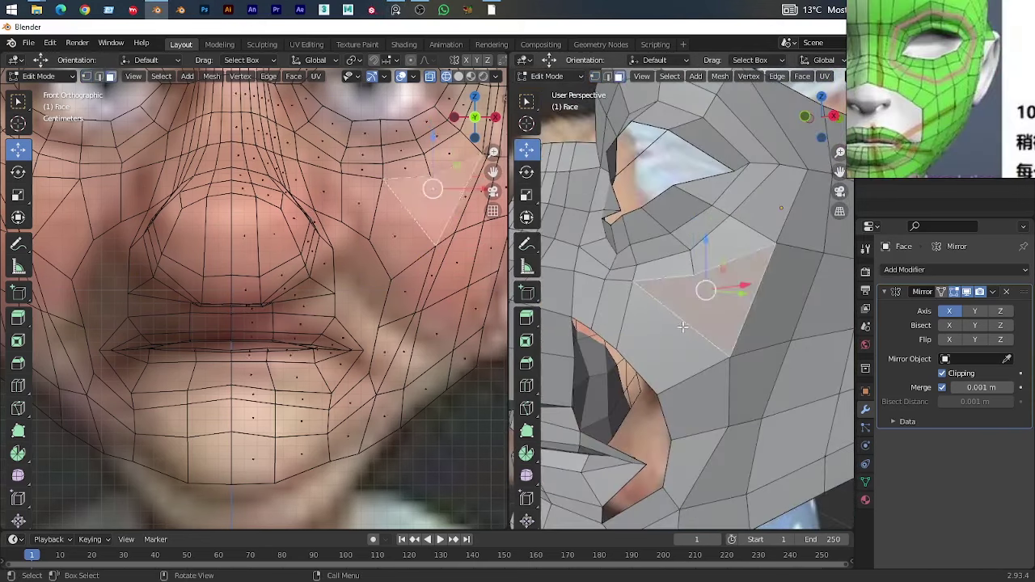
pyautogui.hotkey('ctrl', 'x')
pyautogui.scroll(-3)
# Knife-cut a new edge line down the cheek
pyautogui.press('k')
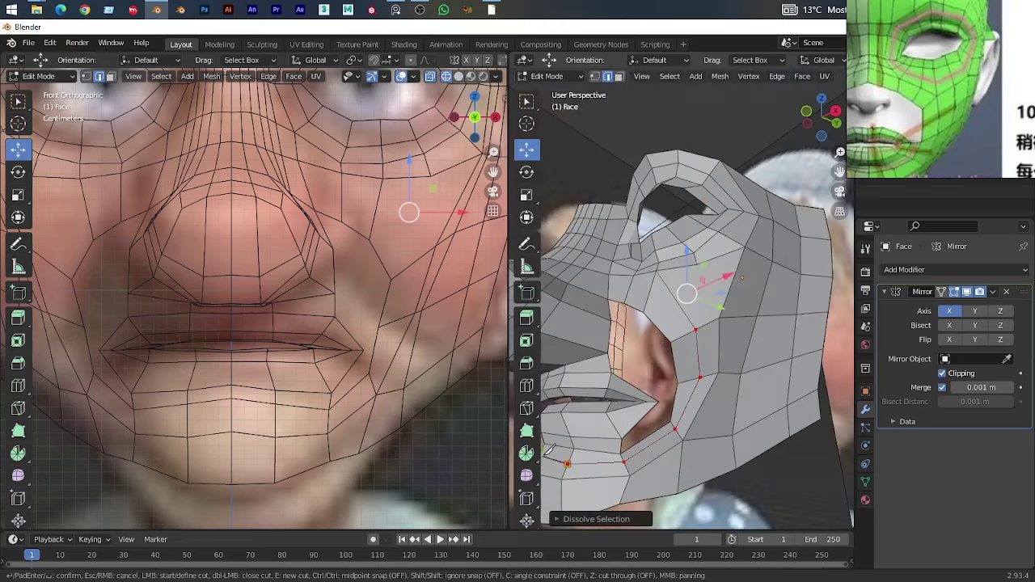
pyautogui.moveTo(549, 447); pyautogui.dragTo(639, 396)
pyautogui.press('Return')
pyautogui.scroll(3)
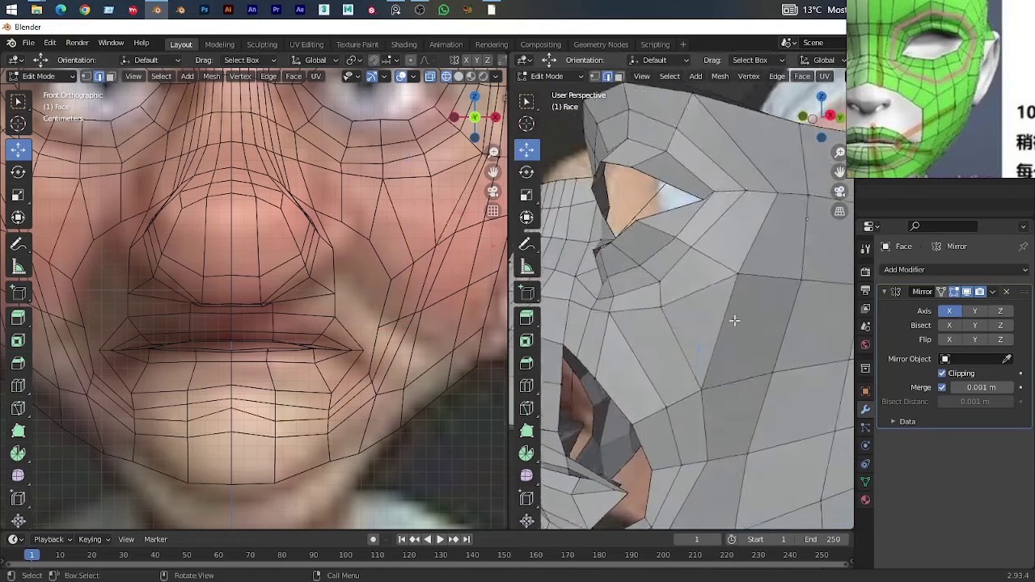
pyautogui.press('2')
pyautogui.click(733, 321)
pyautogui.moveTo(733, 321); pyautogui.dragTo(759, 300)
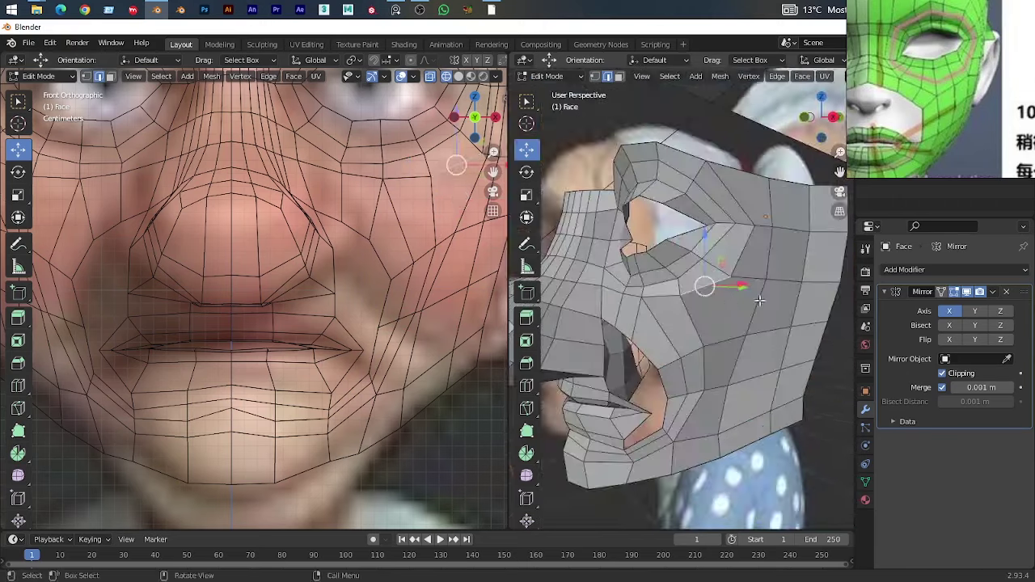
pyautogui.press('Return')
pyautogui.moveTo(826, 302); pyautogui.dragTo(669, 286)
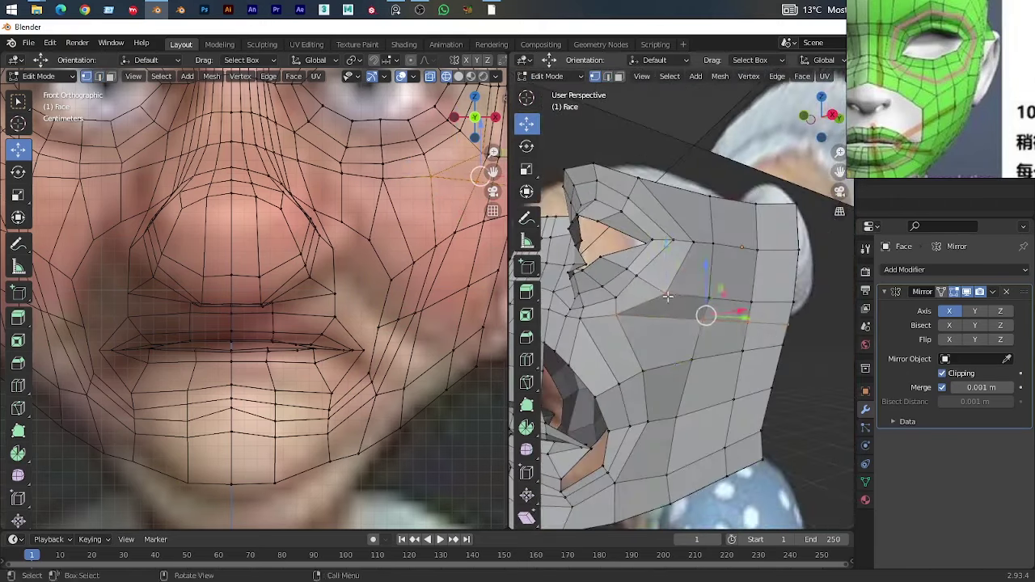
# Make a second knife cut into the cheek, then check the head from behind
pyautogui.press('k')
pyautogui.scroll(3)
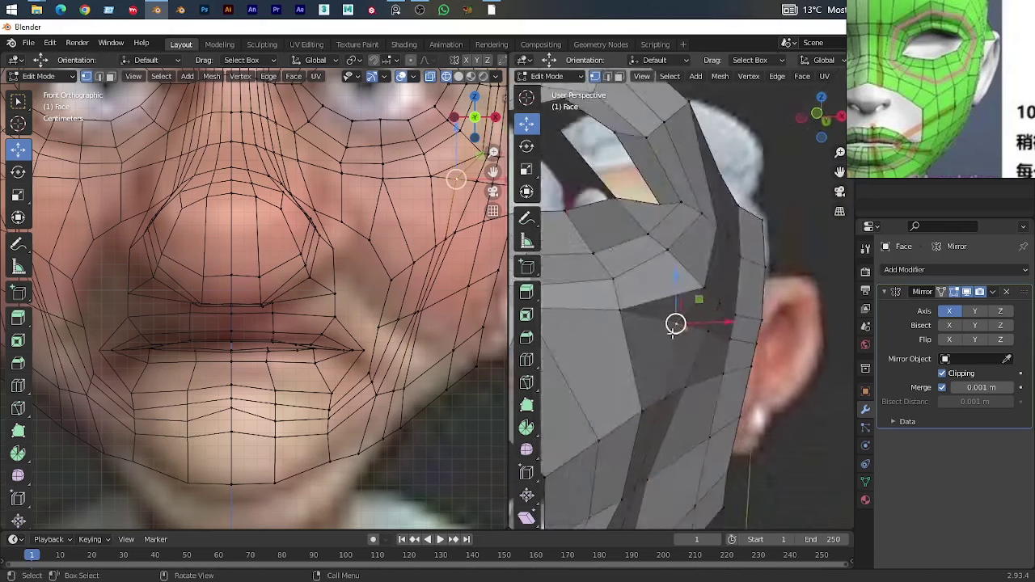
pyautogui.press('Escape')
pyautogui.moveTo(646, 313); pyautogui.dragTo(733, 270)
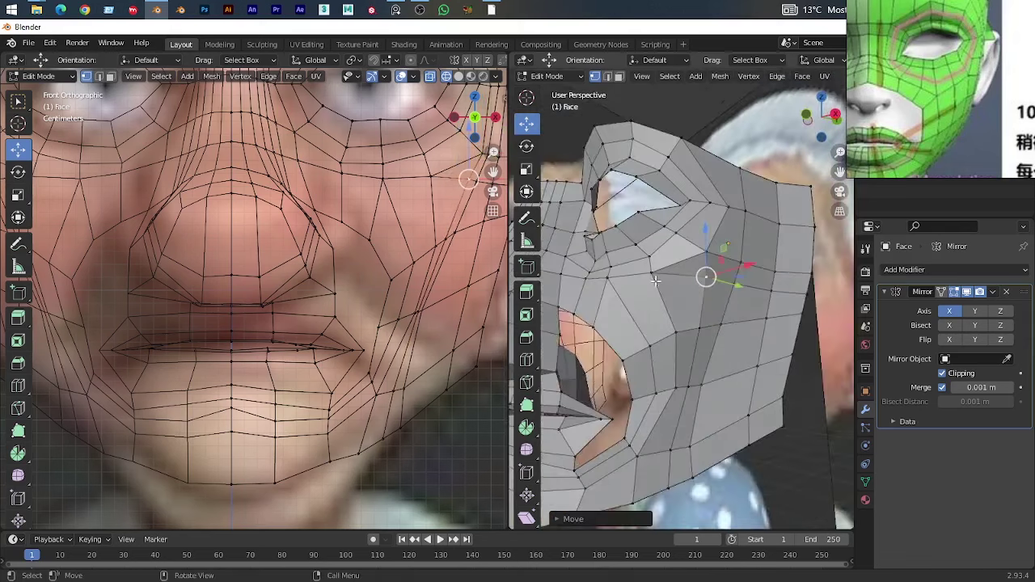
pyautogui.press('space')
pyautogui.moveTo(624, 376); pyautogui.dragTo(681, 270)
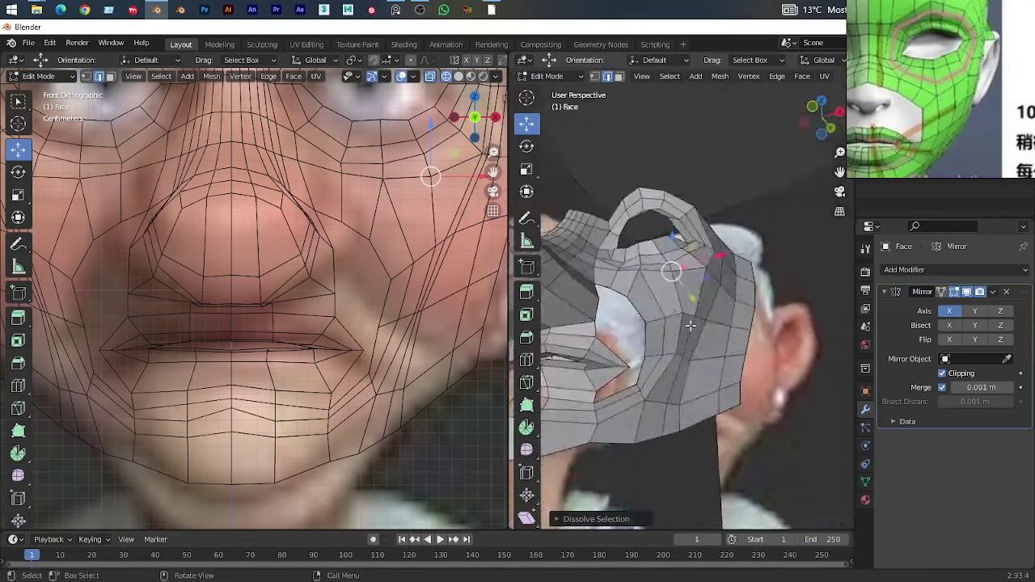
pyautogui.moveTo(411, 362); pyautogui.dragTo(414, 361)
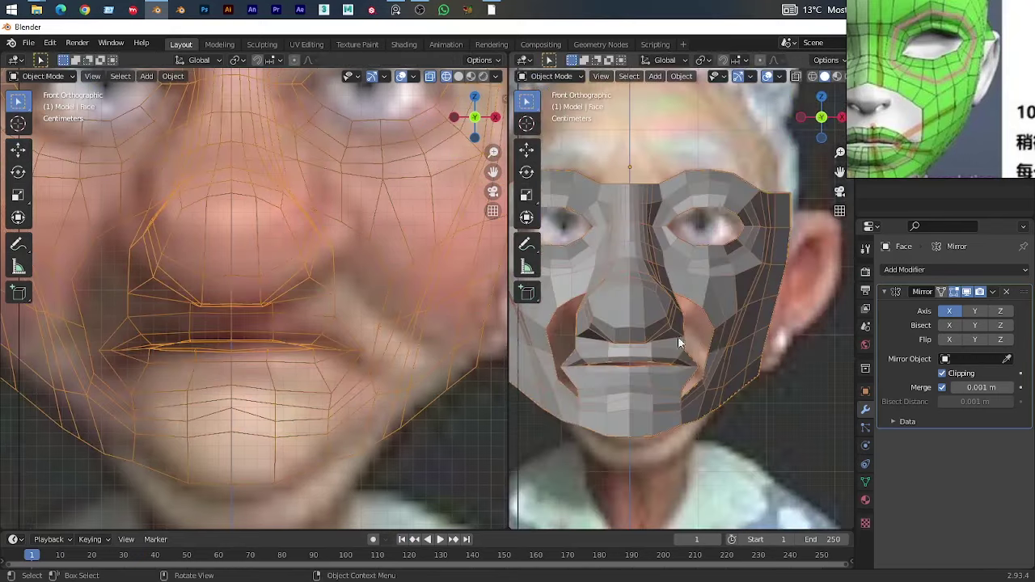
# Move the mouth-corner vertex into place in the side view
pyautogui.press('g')
pyautogui.click(630, 414)
pyautogui.scroll(3)
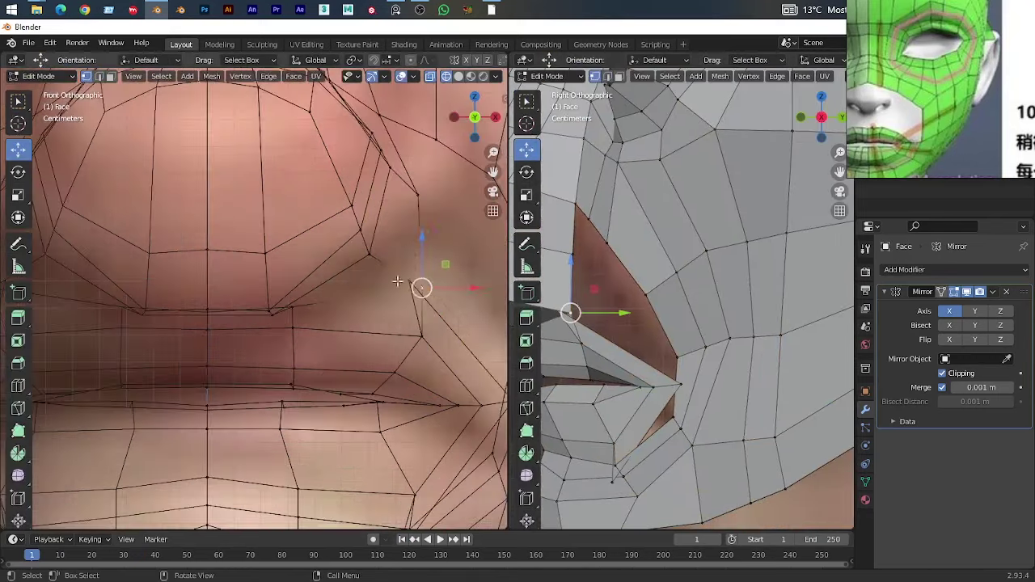
pyautogui.press('m')
pyautogui.click(434, 331)
pyautogui.press('g')
pyautogui.click(351, 437)
pyautogui.scroll(3)
# Adjust the vertices around the mouth corner in perspective and side views
pyautogui.moveTo(647, 340); pyautogui.dragTo(671, 332)
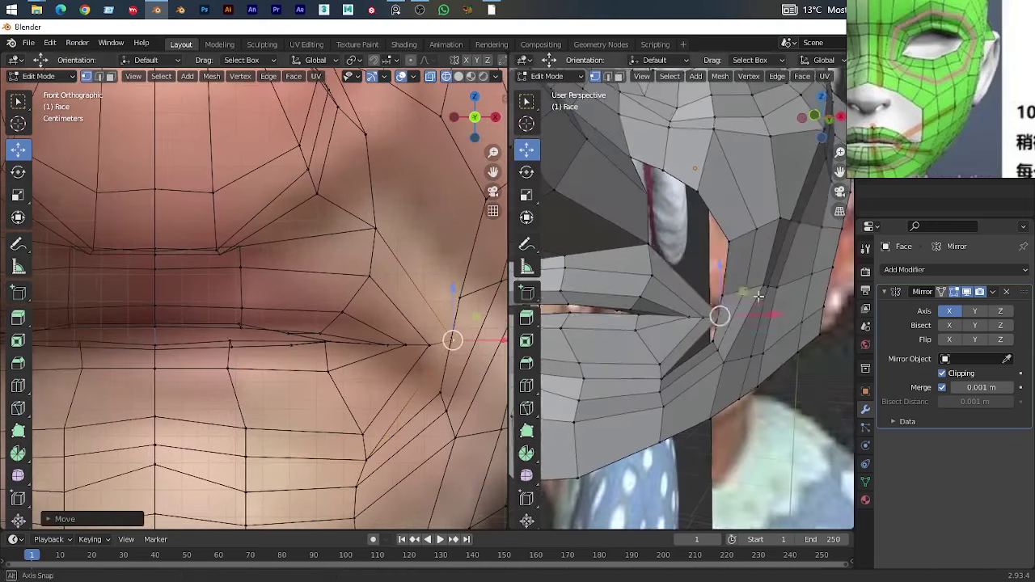
pyautogui.moveTo(671, 332); pyautogui.dragTo(652, 344)
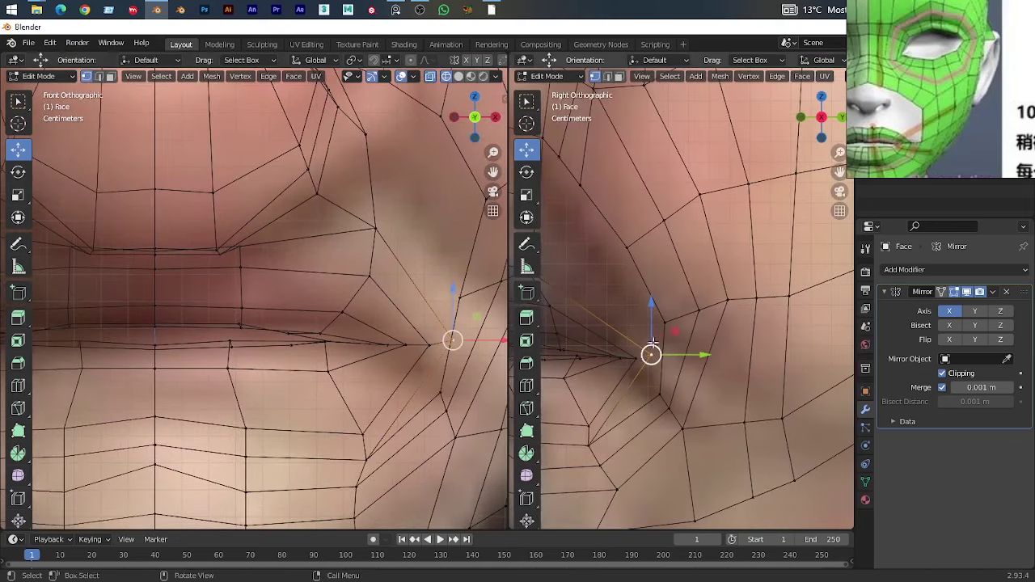
pyautogui.moveTo(670, 322); pyautogui.dragTo(719, 327)
pyautogui.moveTo(723, 326); pyautogui.dragTo(659, 340)
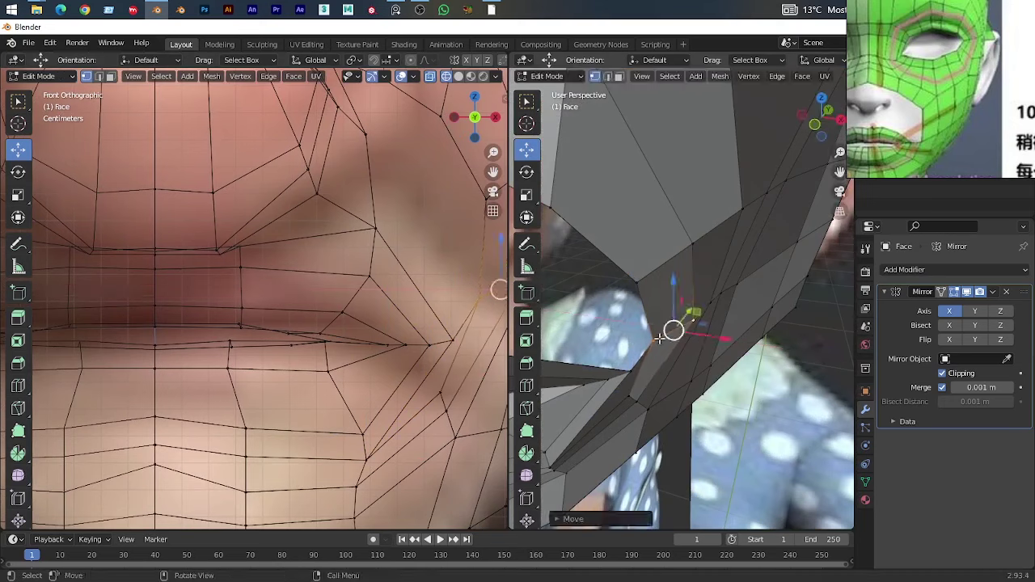
pyautogui.scroll(-3)
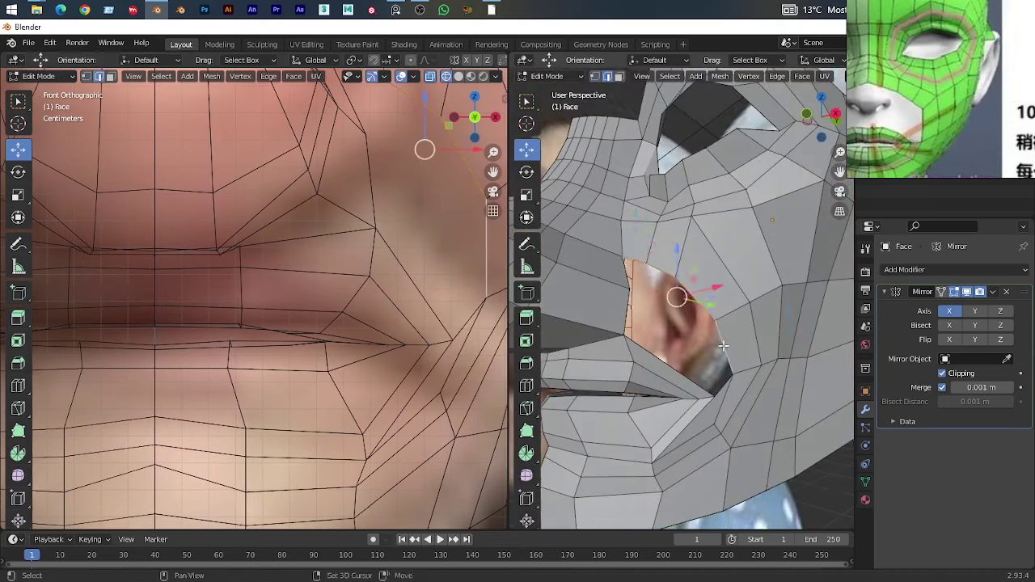
pyautogui.press('KP_3')
pyautogui.scroll(3)
pyautogui.moveTo(642, 342); pyautogui.dragTo(688, 444)
# Add a new edge loop beside the mouth corner
pyautogui.click(663, 343)
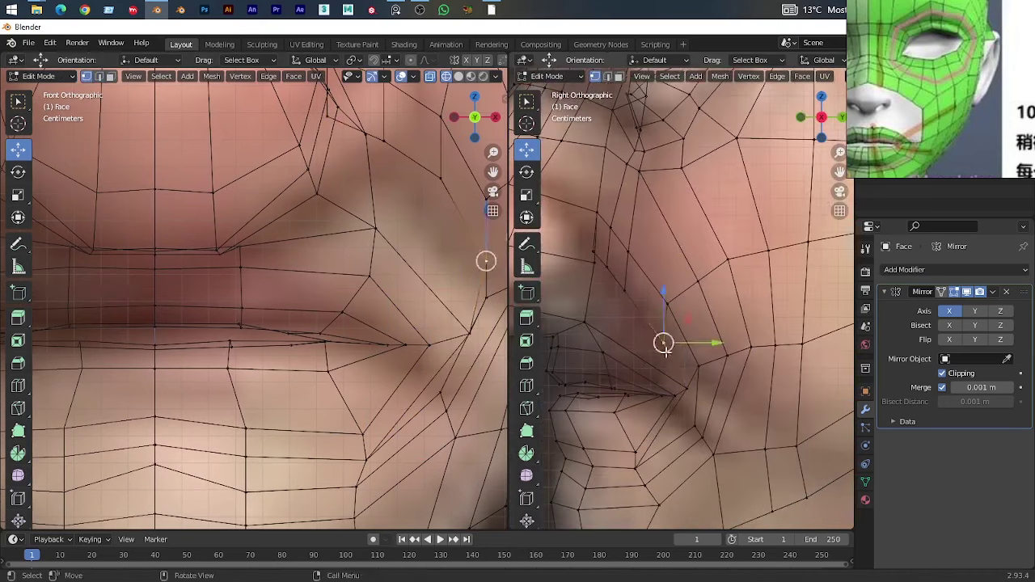
pyautogui.moveTo(663, 344); pyautogui.dragTo(648, 359)
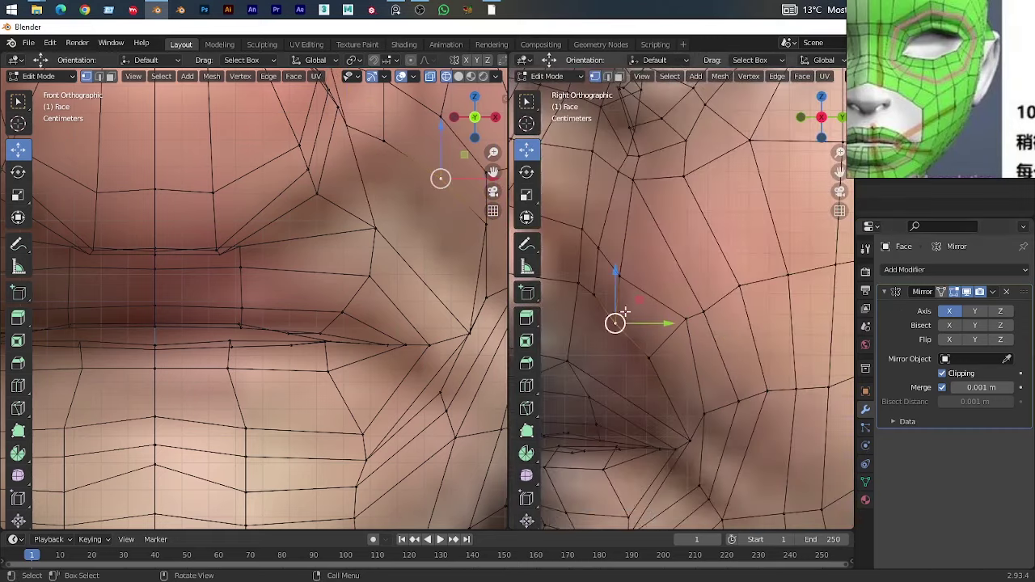
pyautogui.click(658, 286)
pyautogui.moveTo(658, 286); pyautogui.dragTo(674, 325)
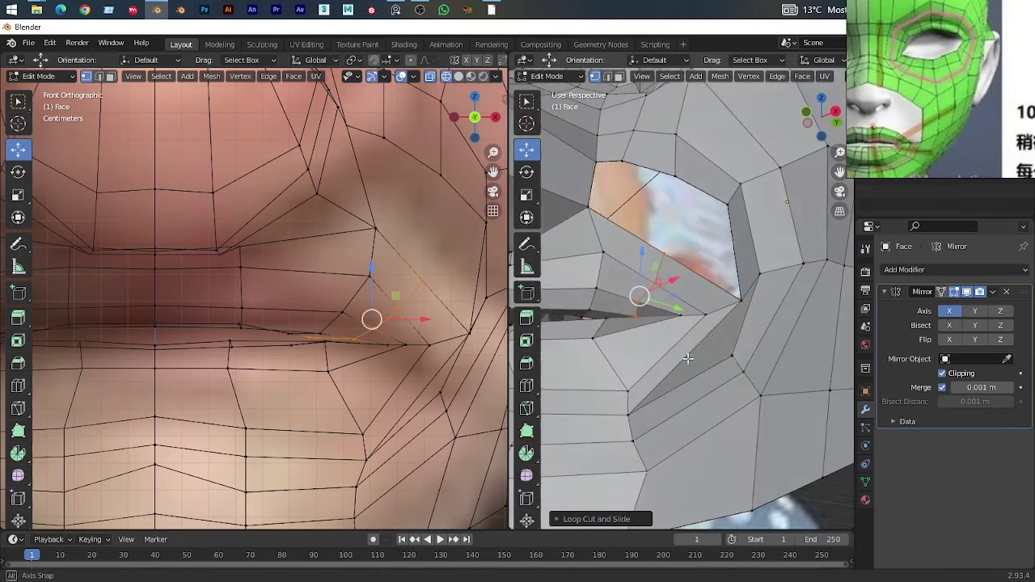
pyautogui.press('Return')
pyautogui.moveTo(666, 336); pyautogui.dragTo(636, 351)
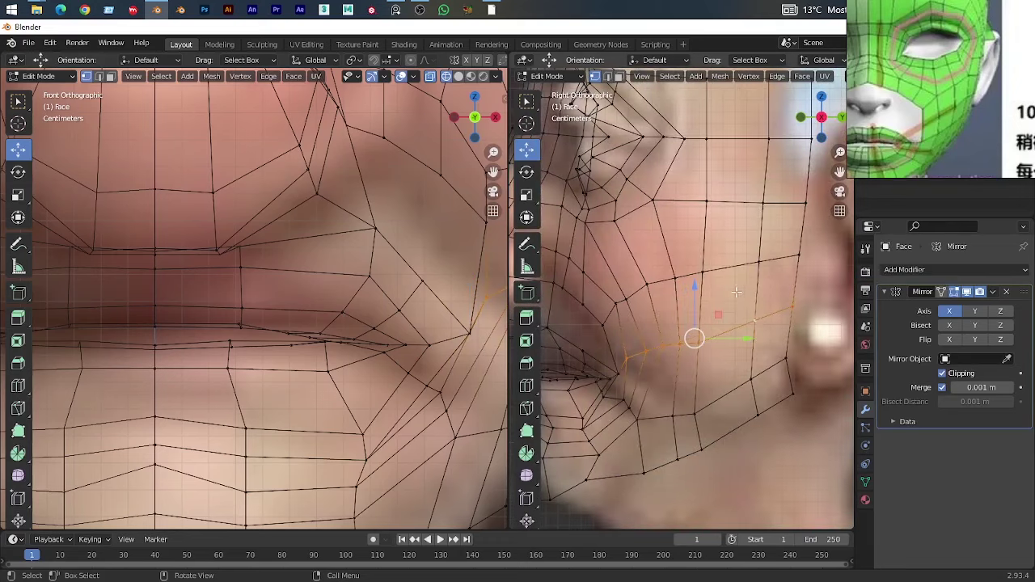
pyautogui.scroll(-3)
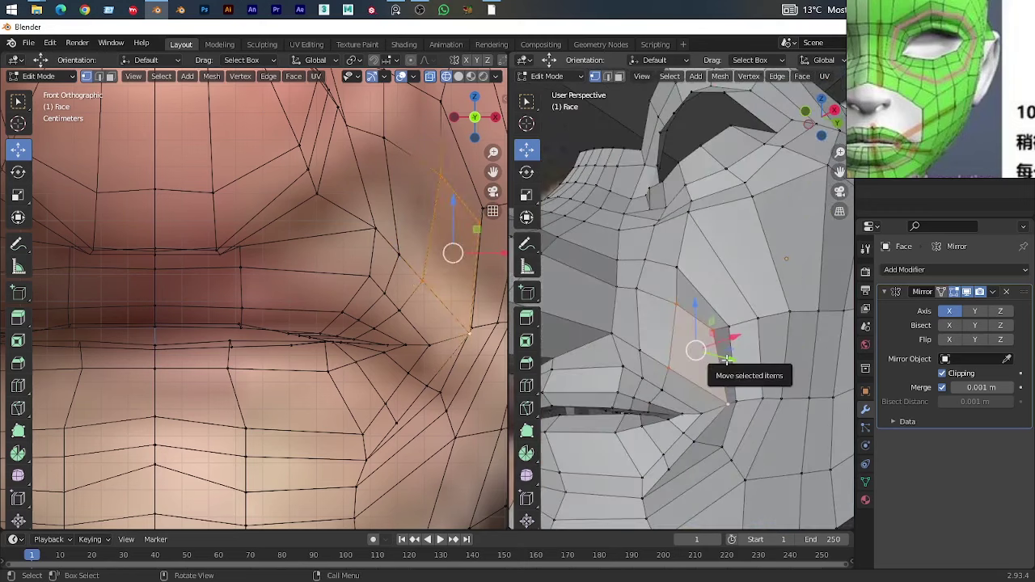
# Nudge the new loop's vertices toward the lip on the reference
pyautogui.moveTo(727, 360); pyautogui.dragTo(711, 368)
pyautogui.moveTo(711, 368); pyautogui.dragTo(703, 360)
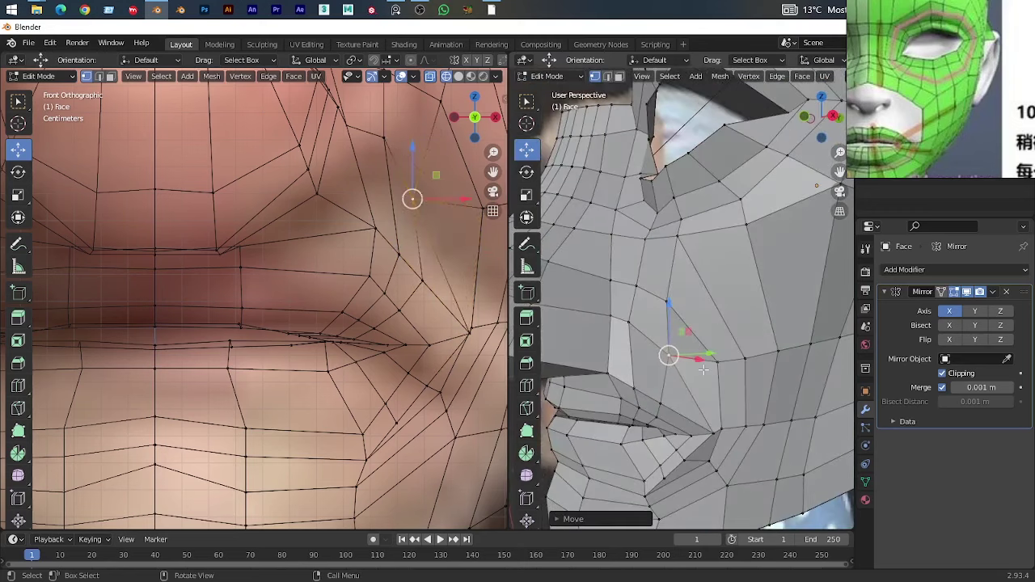
pyautogui.moveTo(703, 369); pyautogui.dragTo(724, 360)
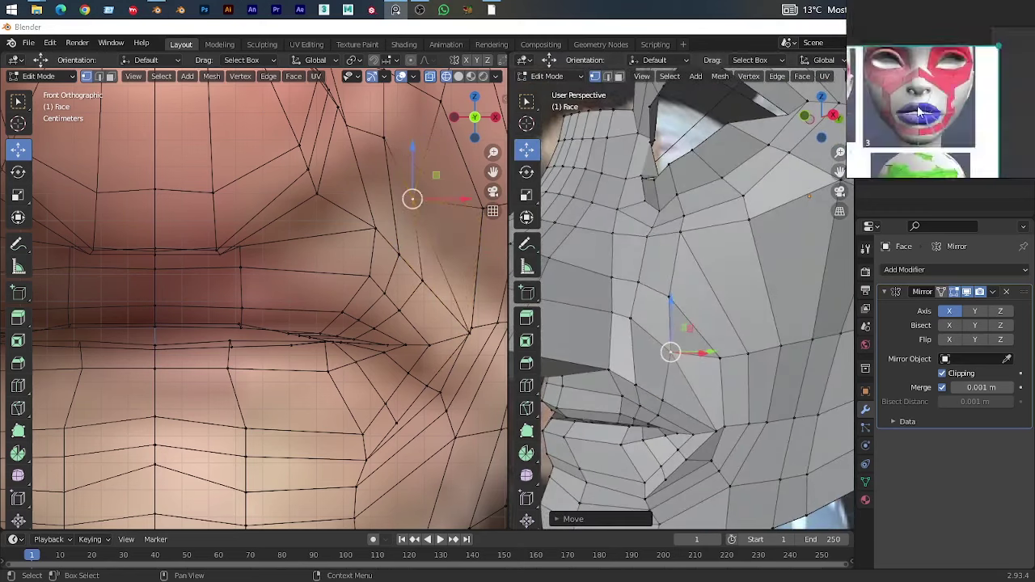
pyautogui.moveTo(728, 340); pyautogui.dragTo(715, 350)
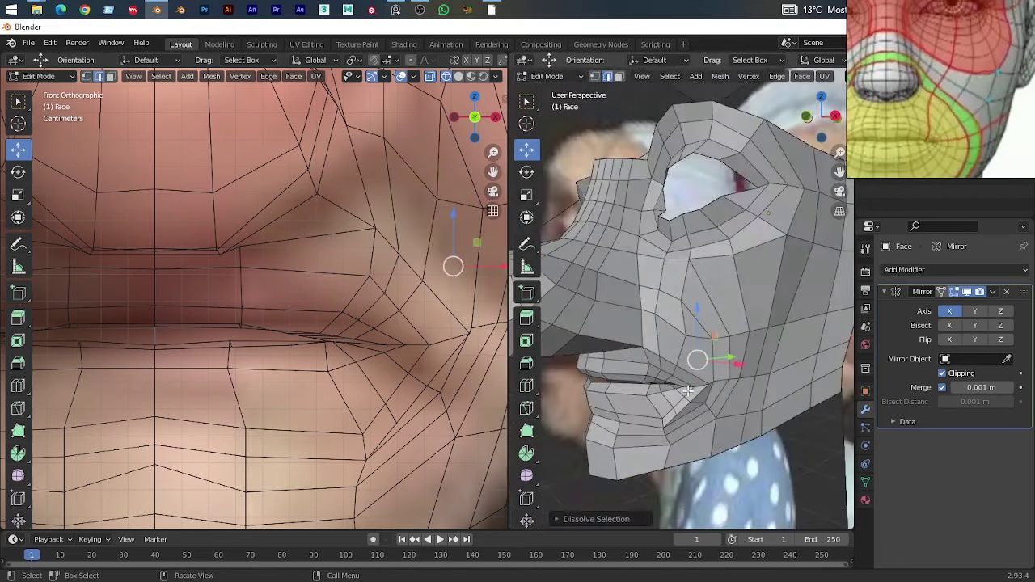
pyautogui.moveTo(734, 354); pyautogui.dragTo(716, 356)
pyautogui.moveTo(715, 356); pyautogui.dragTo(704, 333)
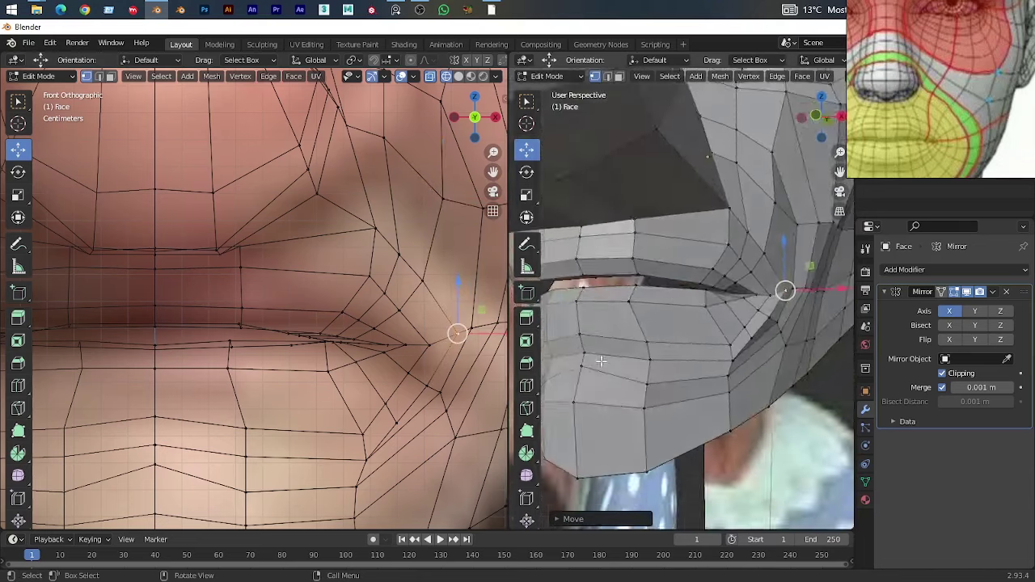
pyautogui.press('g')
pyautogui.moveTo(775, 315); pyautogui.dragTo(705, 321)
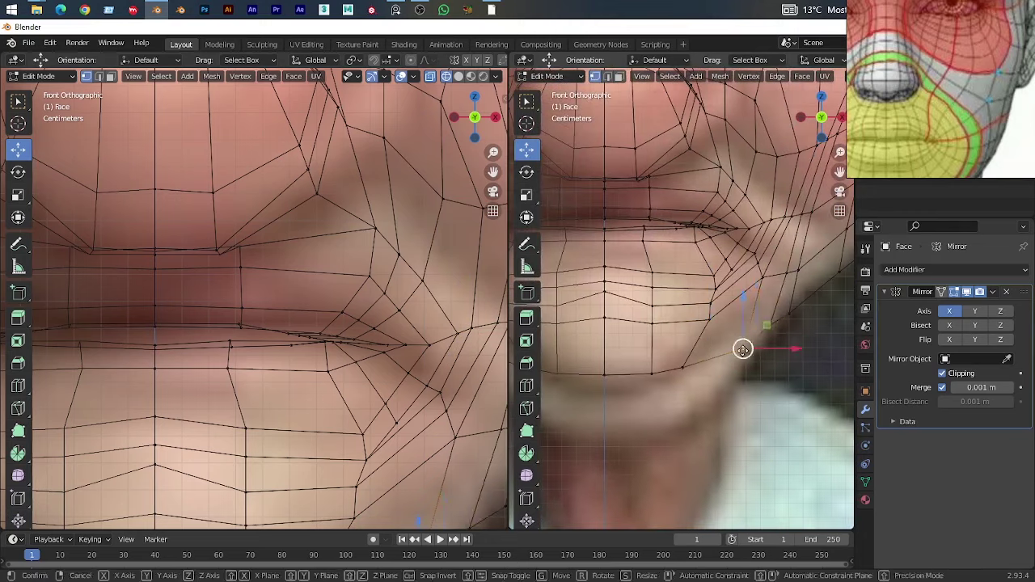
# Cut a new edge below the mouth corner and dissolve the leftover edges
pyautogui.click(711, 293)
pyautogui.scroll(3)
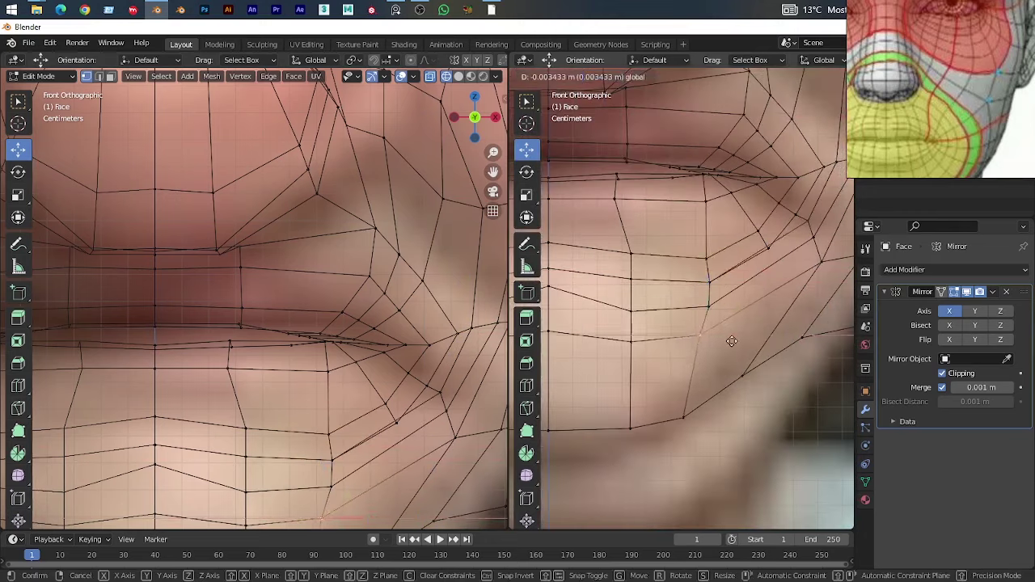
pyautogui.click(731, 340)
pyautogui.moveTo(675, 363); pyautogui.dragTo(715, 300)
pyautogui.press('k')
pyautogui.press('Return')
pyautogui.moveTo(751, 467); pyautogui.dragTo(708, 340)
pyautogui.press('Return')
pyautogui.hotkey('ctrl', 'x')
pyautogui.click(703, 309)
# Extrude an edge toward the chin and position its vertex in side view
pyautogui.press('Tab')
pyautogui.press('Tab')
pyautogui.press('KP_3')
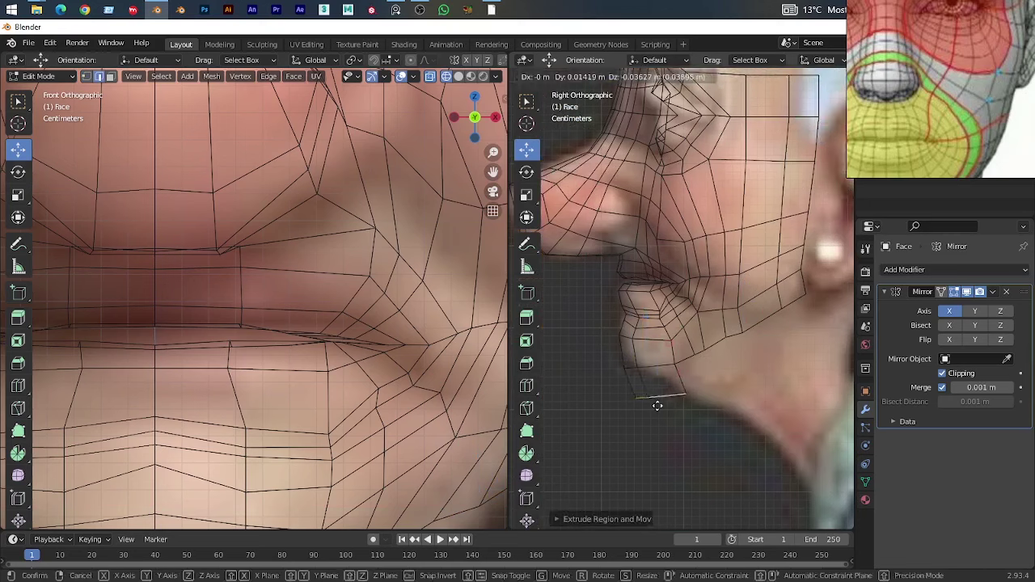
pyautogui.click(656, 405)
pyautogui.scroll(3)
pyautogui.scroll(3)
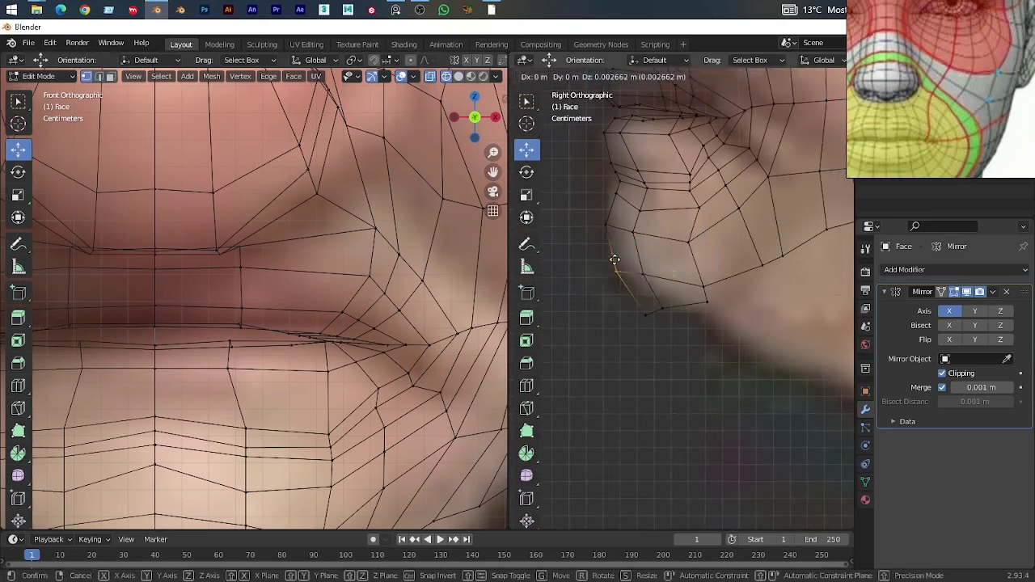
pyautogui.click(654, 278)
pyautogui.moveTo(681, 326); pyautogui.dragTo(684, 335)
pyautogui.press('KP_3')
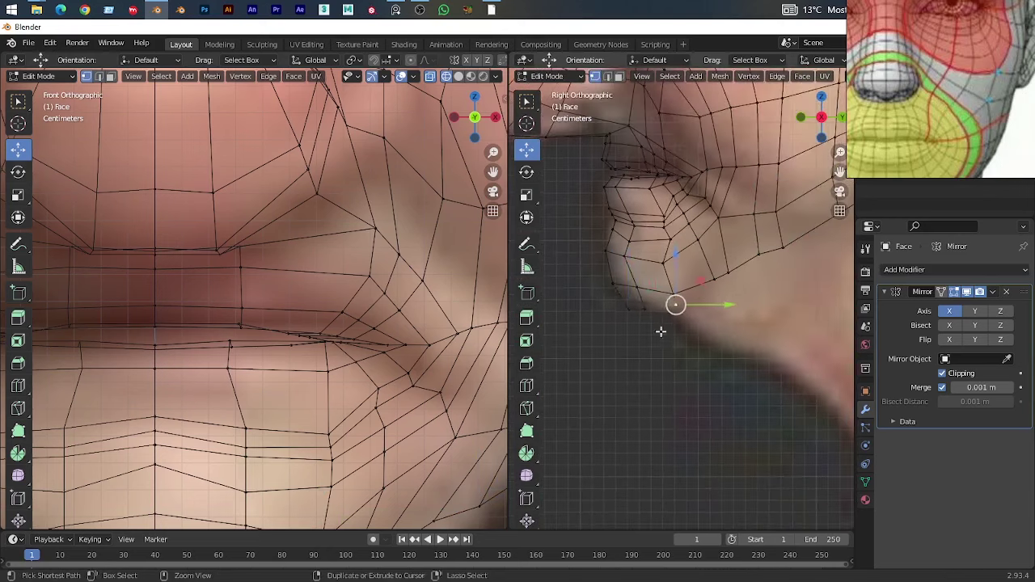
pyautogui.moveTo(586, 279); pyautogui.dragTo(652, 324)
pyautogui.press('KP_3')
# Extend the jawline with a new extruded edge, then bring up the save window
pyautogui.press('g')
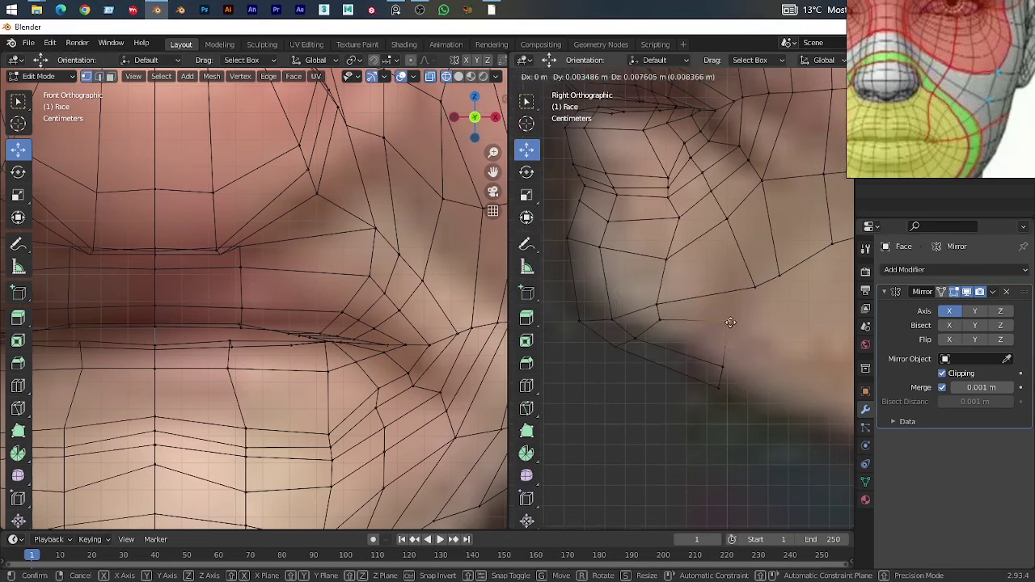
pyautogui.moveTo(679, 351); pyautogui.dragTo(676, 323)
pyautogui.press('g')
pyautogui.press('KP_3')
pyautogui.press('e')
pyautogui.click(648, 361)
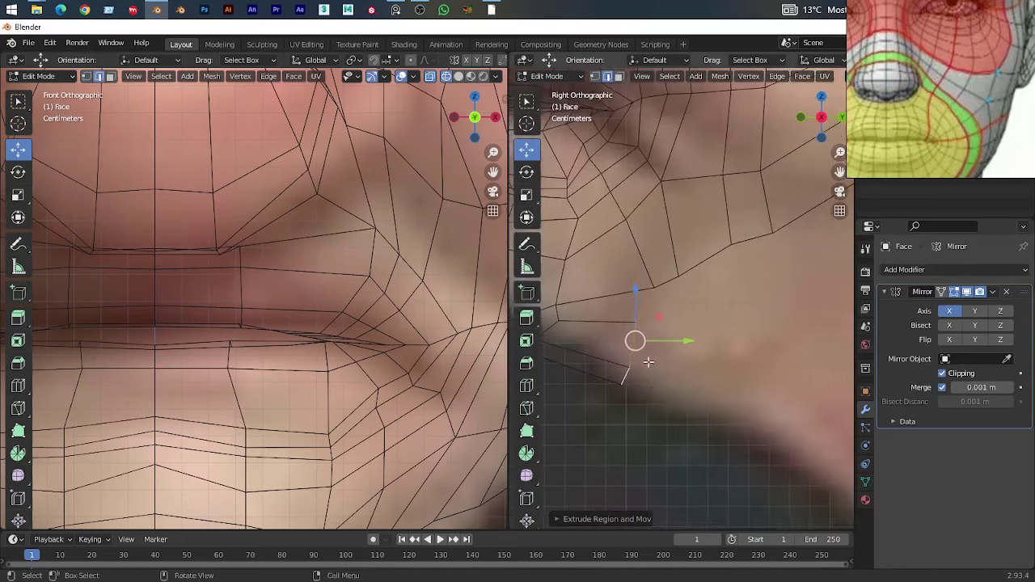
pyautogui.press('KP_Decimal')
pyautogui.moveTo(664, 366); pyautogui.dragTo(675, 401)
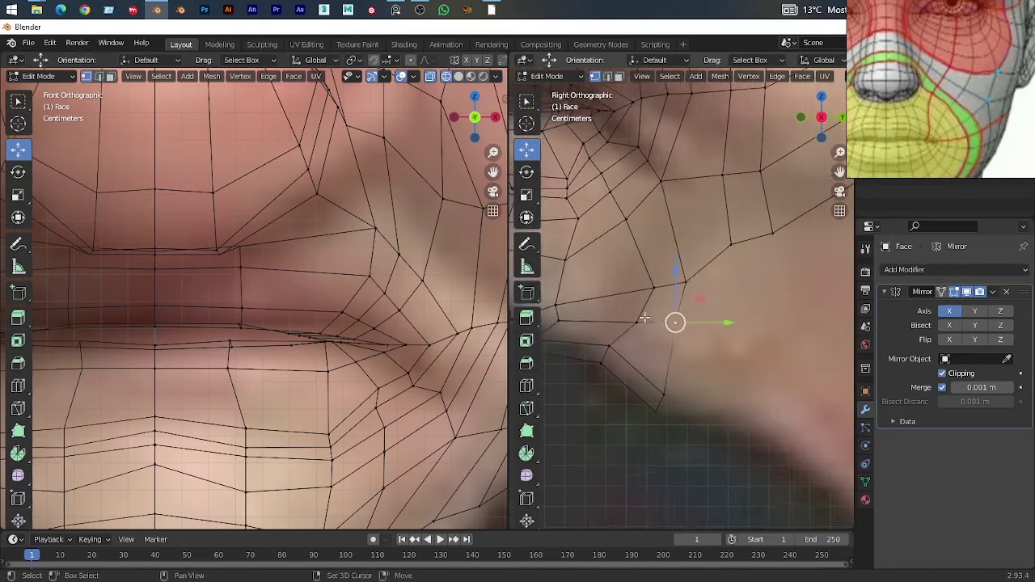
pyautogui.press('g')
pyautogui.scroll(3)
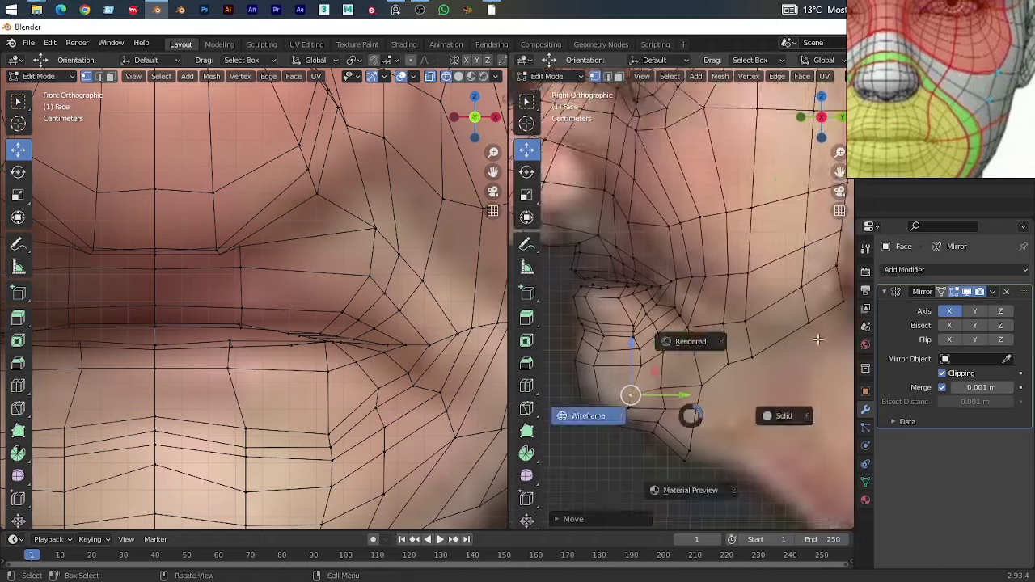
pyautogui.hotkey('ctrl', 's')
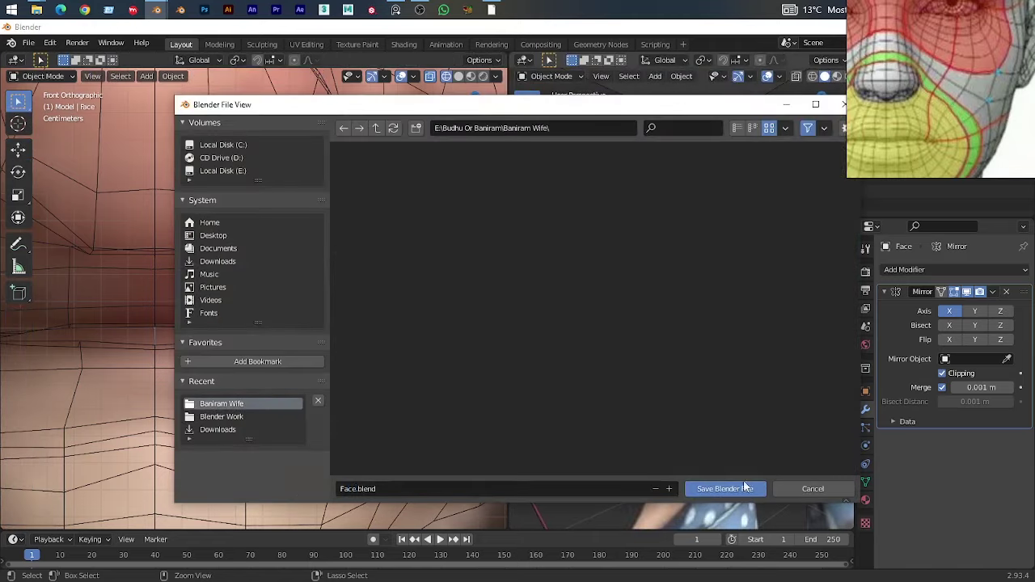
# Save the project as Face.blend
pyautogui.click(745, 488)
pyautogui.scroll(3)
pyautogui.moveTo(658, 374); pyautogui.dragTo(695, 307)
pyautogui.press('KP_3')
pyautogui.scroll(-3)
pyautogui.scroll(3)
# Move the chin vertex into place from the front view
pyautogui.press('KP_1')
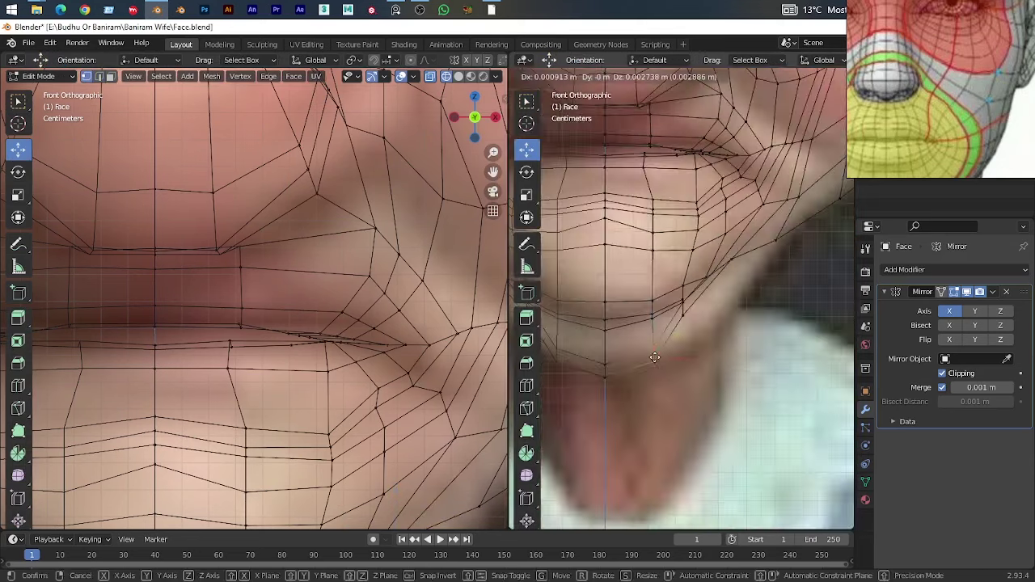
pyautogui.click(655, 358)
pyautogui.scroll(-3)
pyautogui.moveTo(641, 374); pyautogui.dragTo(656, 342)
pyautogui.press('KP_1')
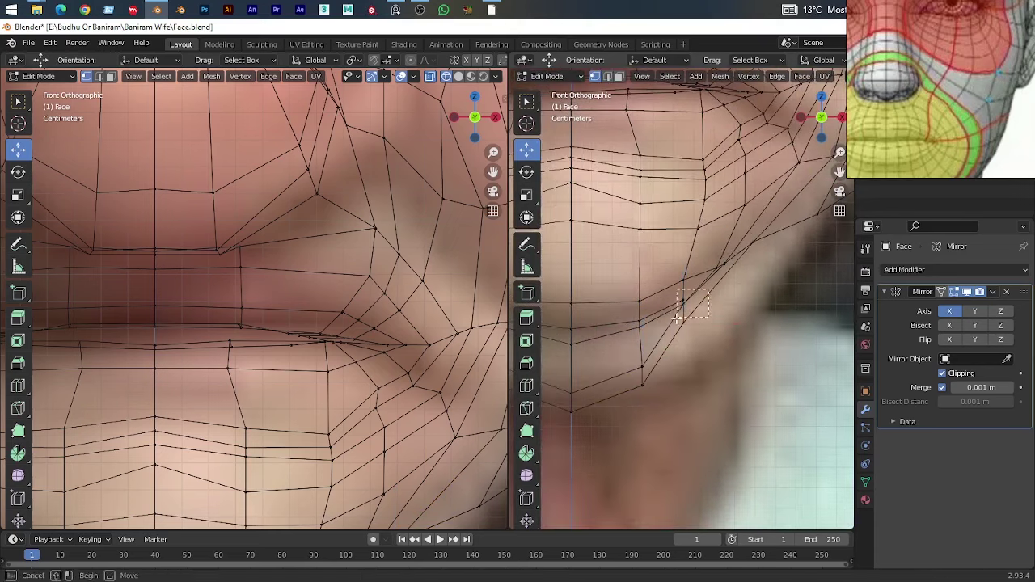
pyautogui.scroll(-3)
pyautogui.moveTo(668, 265); pyautogui.dragTo(694, 335)
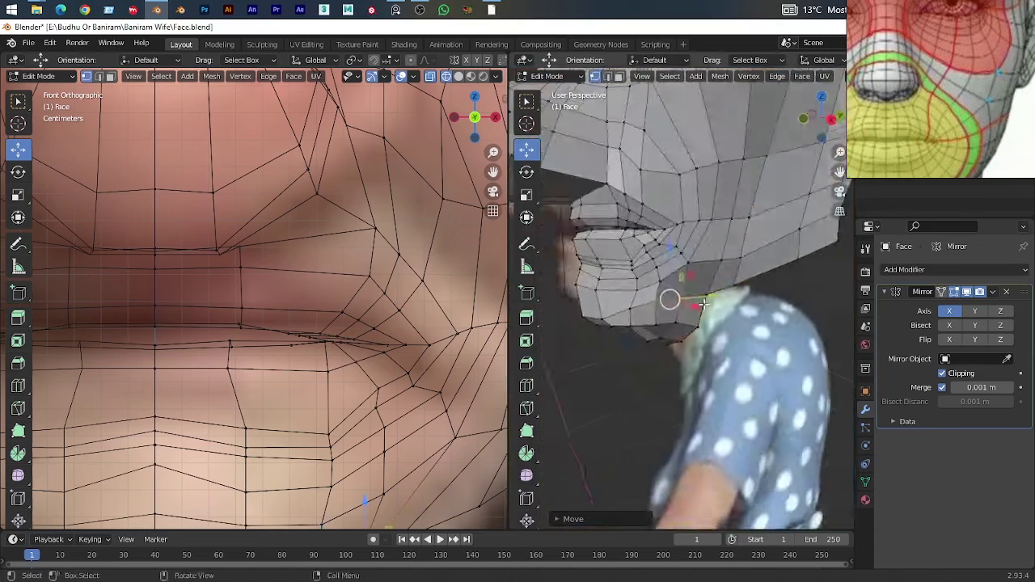
pyautogui.press('KP_3')
# Switch to see-through shading and select the lower jaw vertex
pyautogui.press('z')
pyautogui.click(694, 336)
pyautogui.scroll(3)
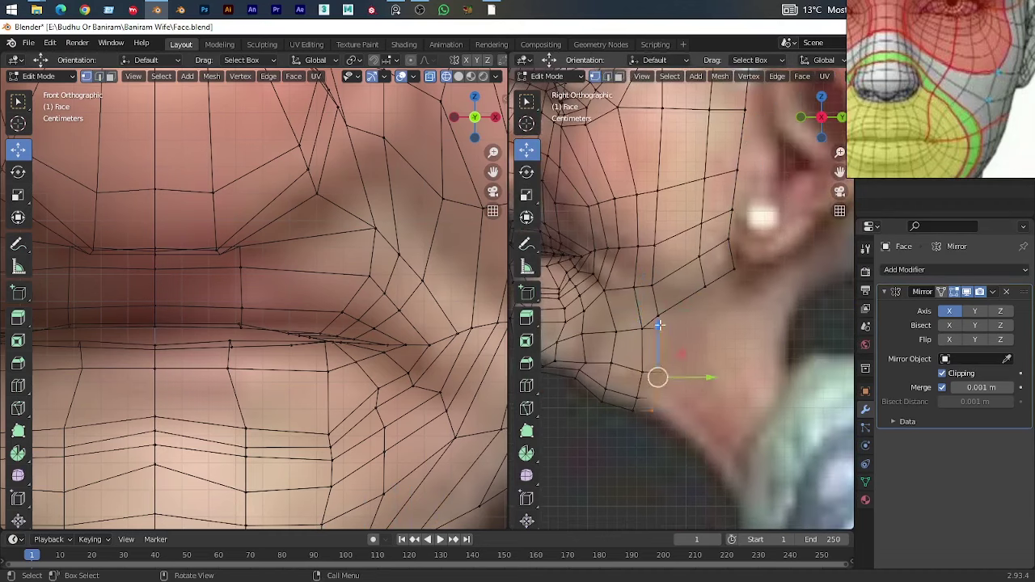
pyautogui.scroll(3)
pyautogui.click(686, 348)
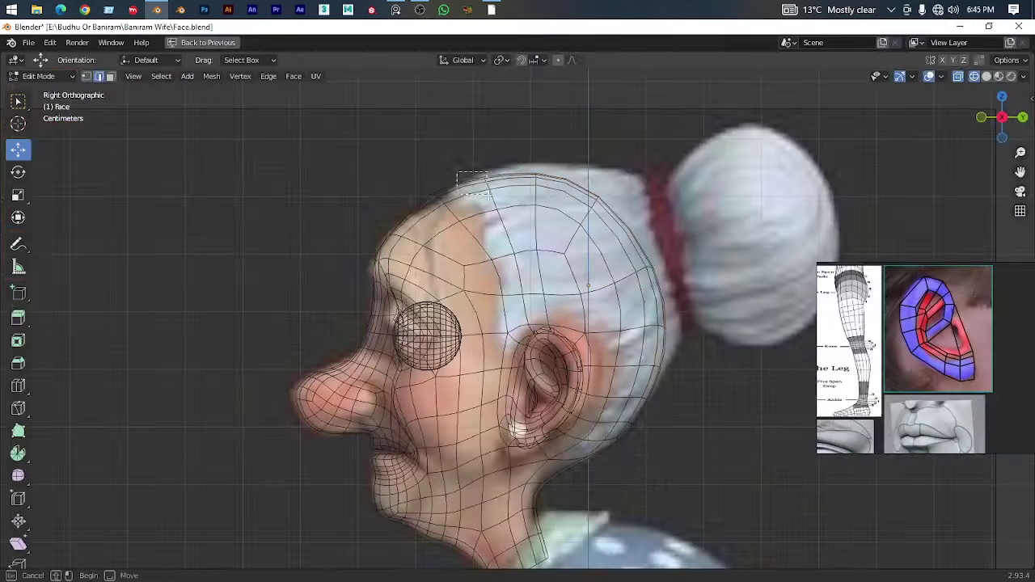
# Separate the copied back-of-head faces into a new object, Face.001
pyautogui.moveTo(479, 194); pyautogui.dragTo(546, 380)
pyautogui.hotkey('alt', 'z')
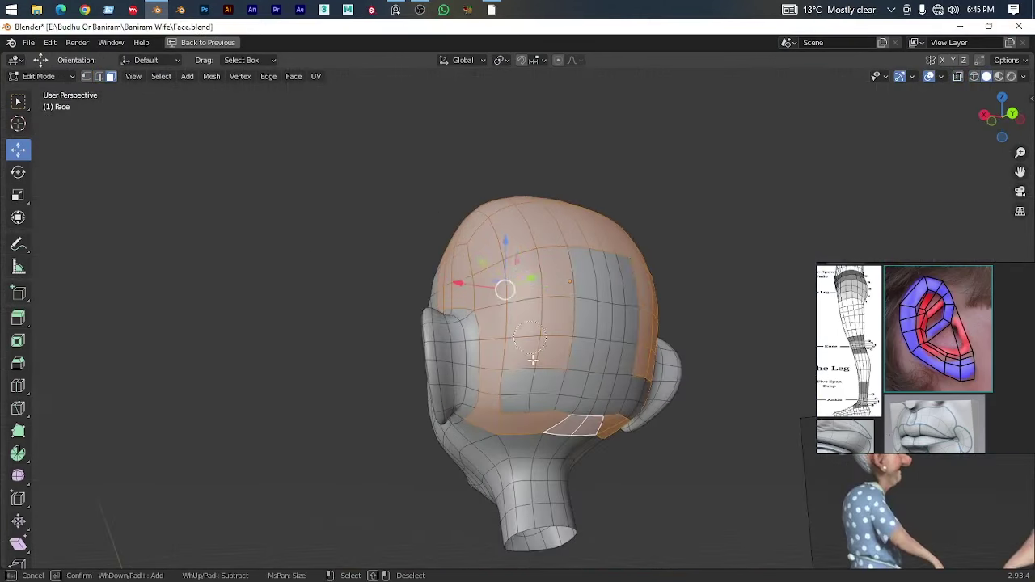
pyautogui.press('p')
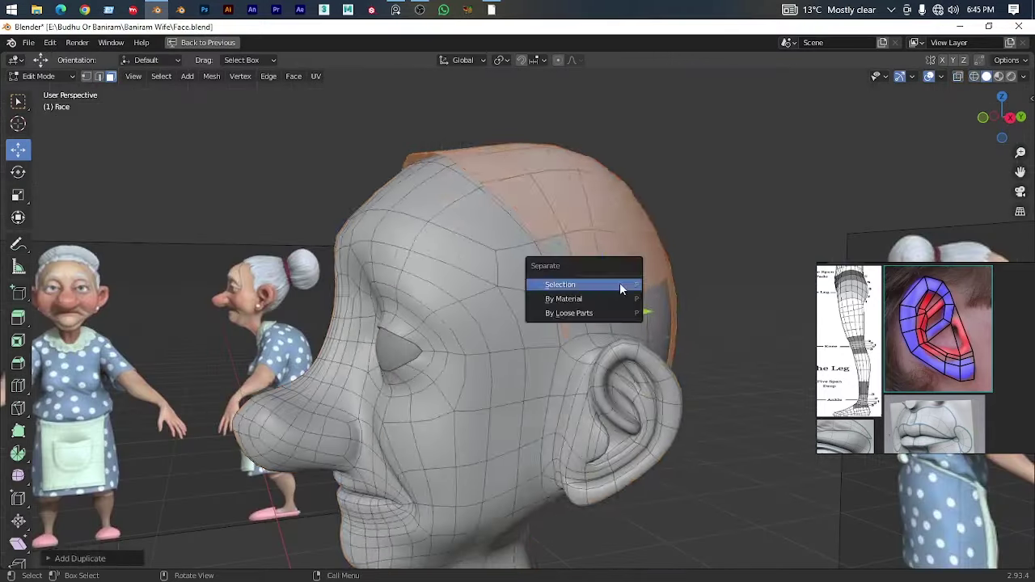
pyautogui.click(619, 282)
# Pull a back-of-head vertex toward the top of the head with proportional editing
pyautogui.moveTo(444, 156); pyautogui.dragTo(566, 254)
pyautogui.click(688, 279)
pyautogui.moveTo(687, 279); pyautogui.dragTo(683, 304)
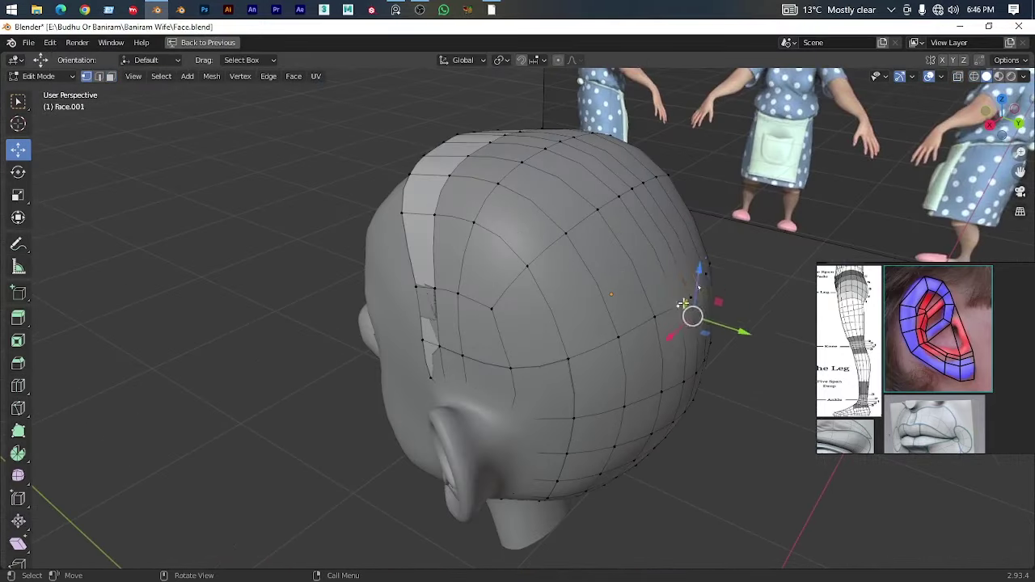
pyautogui.press('o')
pyautogui.moveTo(685, 309); pyautogui.dragTo(539, 98)
pyautogui.scroll(3)
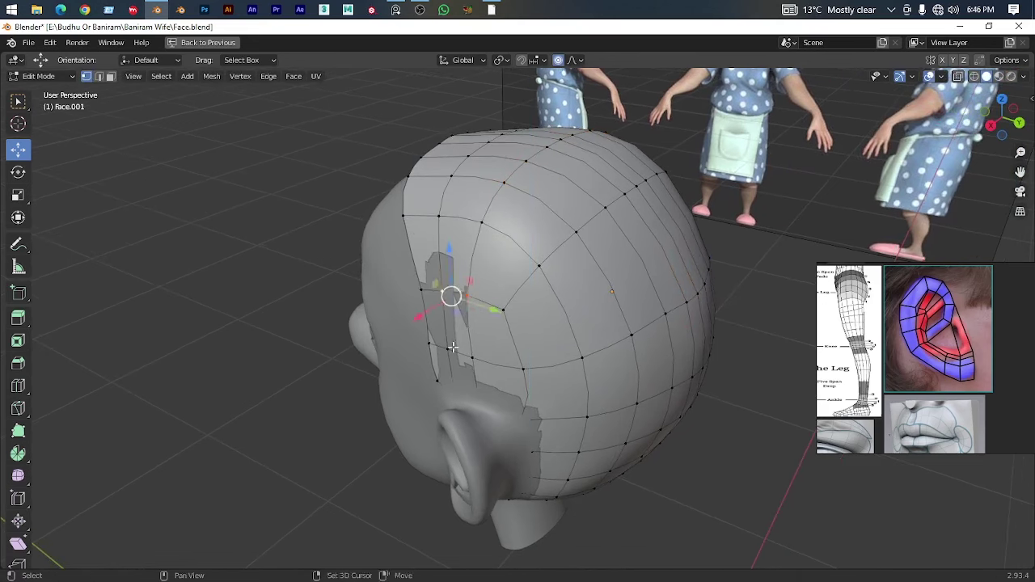
# Reshape the patch with soft falloff, then scale it slightly to hug the skull
pyautogui.moveTo(452, 348); pyautogui.dragTo(462, 358)
pyautogui.moveTo(461, 359); pyautogui.dragTo(369, 358)
pyautogui.moveTo(370, 358); pyautogui.dragTo(688, 432)
pyautogui.press('o')
pyautogui.press('s')
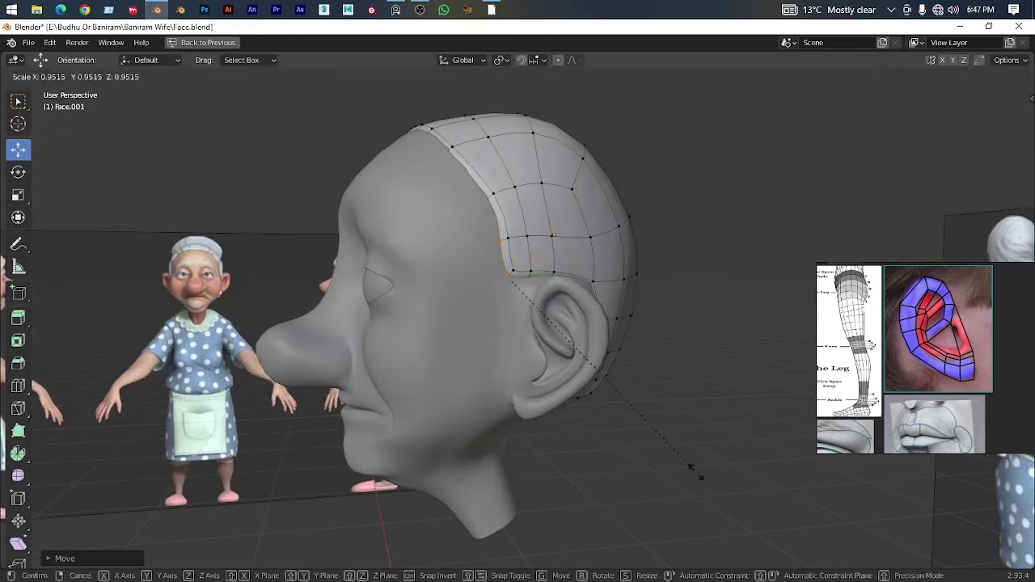
pyautogui.moveTo(541, 291); pyautogui.dragTo(563, 239)
# In right ortho X-ray view, extrude the Face.001 patch edge down before the ear and narrow its tip
pyautogui.scroll(3)
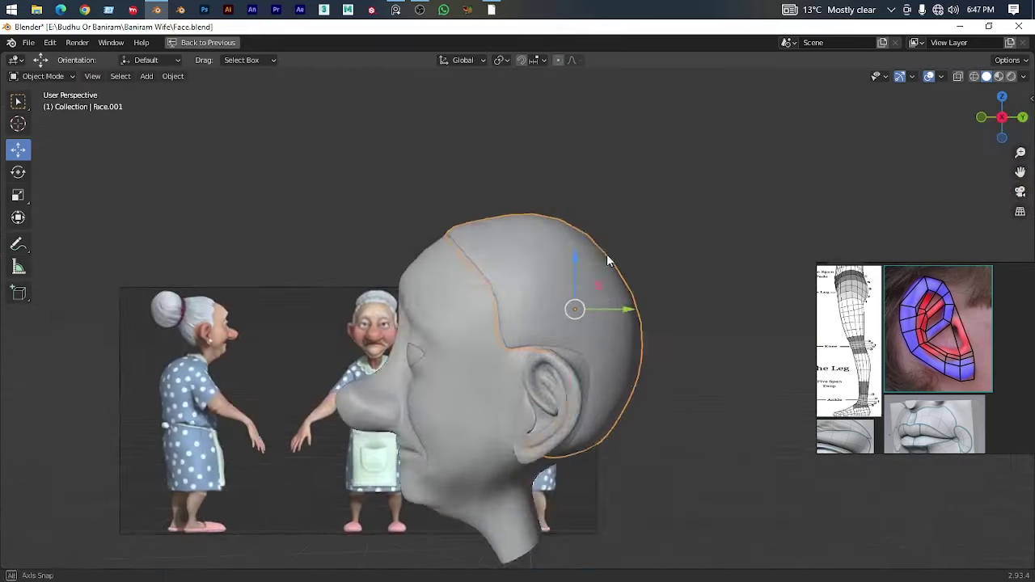
pyautogui.scroll(3)
pyautogui.press('KP_3')
pyautogui.hotkey('alt', 'z')
pyautogui.press('g')
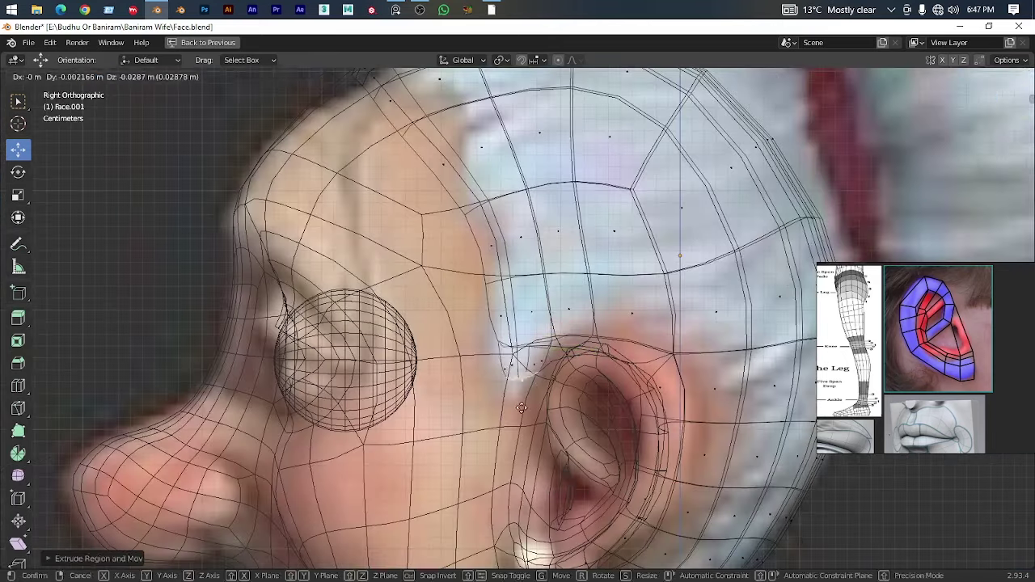
pyautogui.click(639, 356)
pyautogui.hotkey('alt', 'z')
pyautogui.moveTo(638, 356); pyautogui.dragTo(693, 415)
pyautogui.press('KP_3')
pyautogui.press('s')
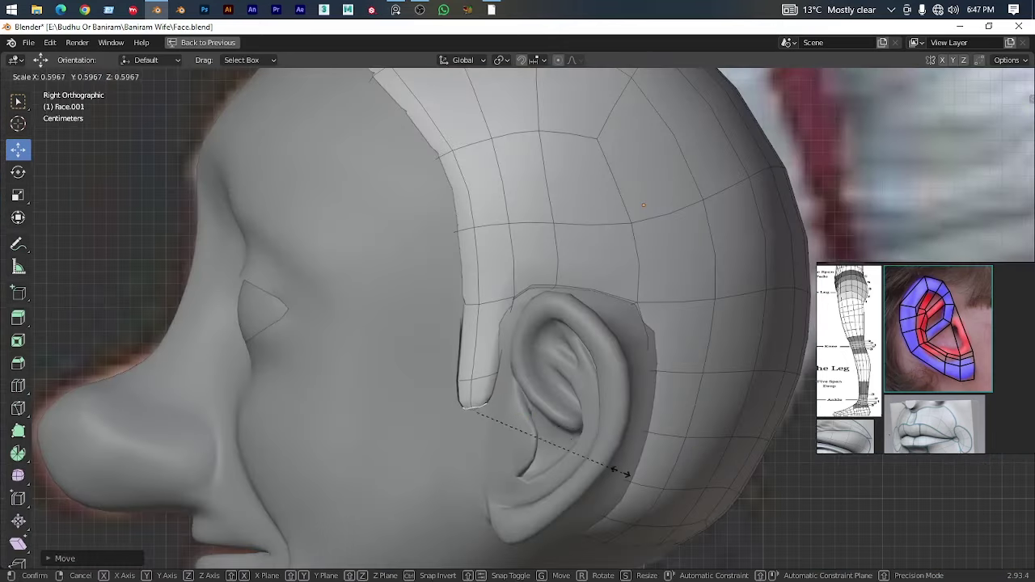
pyautogui.click(536, 347)
# Return to solid shading, inspect the sideburn from below, exit to object mode and restore the multi-view layout
pyautogui.press('z')
pyautogui.click(706, 320)
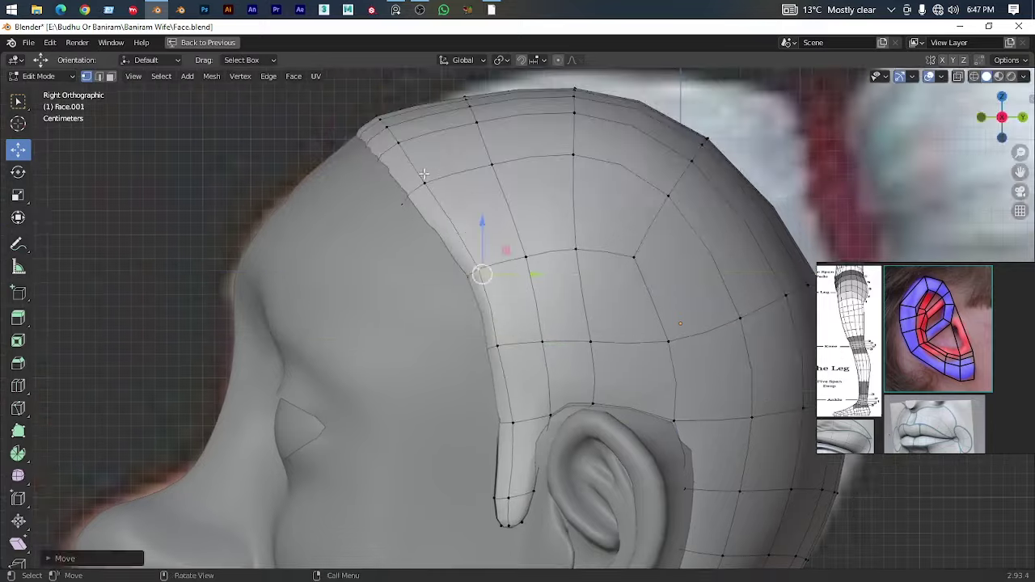
pyautogui.moveTo(706, 320); pyautogui.dragTo(632, 268)
pyautogui.moveTo(686, 245); pyautogui.dragTo(504, 261)
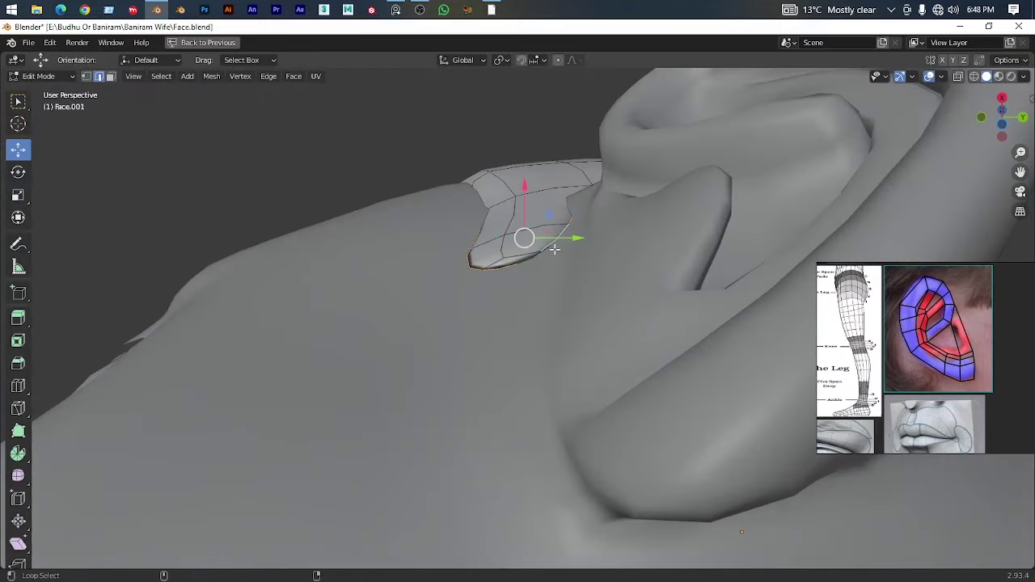
pyautogui.press('Tab')
pyautogui.scroll(-3)
pyautogui.hotkey('ctrl', 'space')
# Frame Face.001 in Edit Mode and move its ear-side vertices up and outward around the ear
pyautogui.click(942, 179)
pyautogui.press('KP_Decimal')
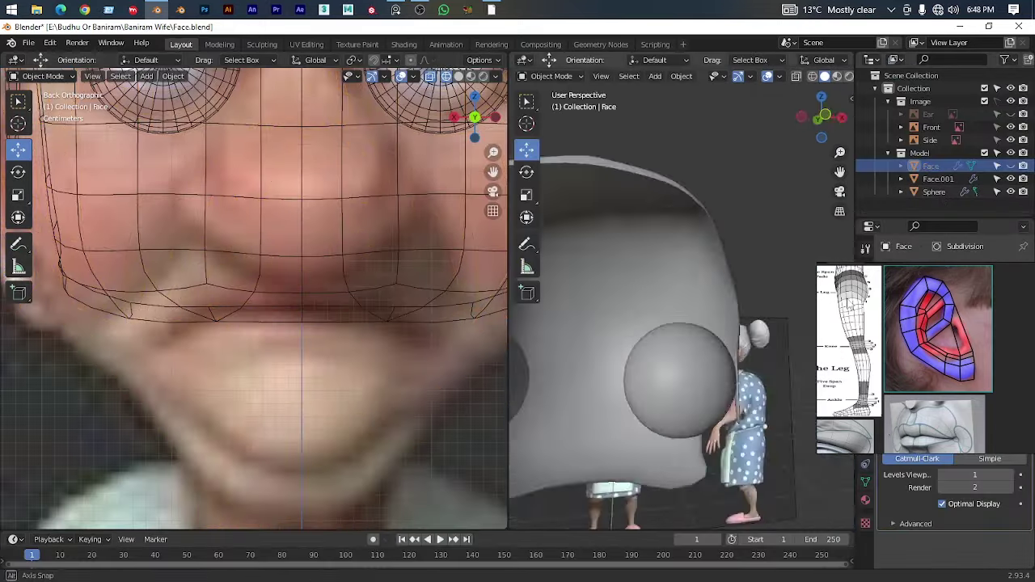
pyautogui.press('Tab')
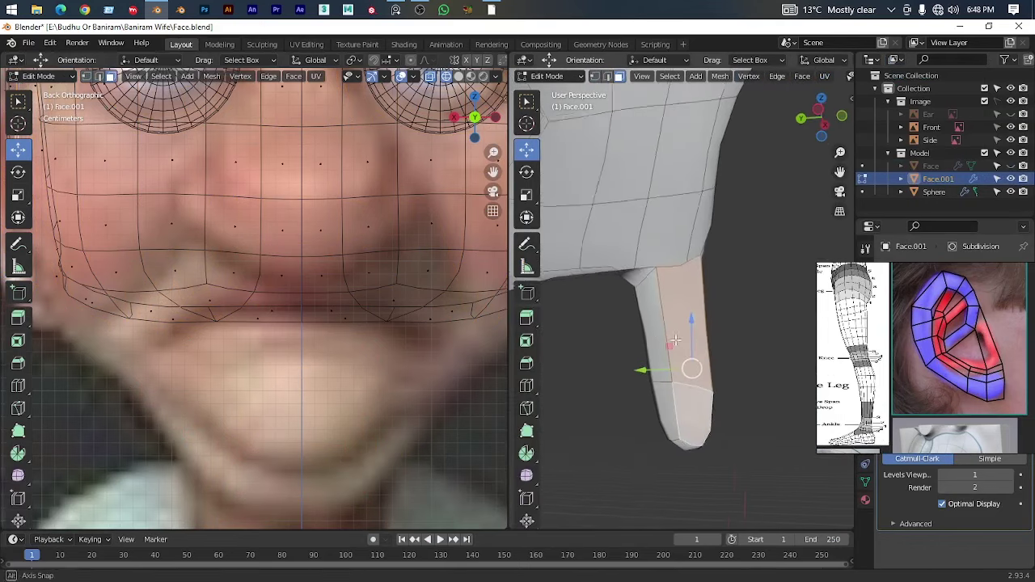
pyautogui.moveTo(675, 339); pyautogui.dragTo(679, 347)
pyautogui.hotkey('ctrl', 'z')
pyautogui.moveTo(670, 387); pyautogui.dragTo(674, 223)
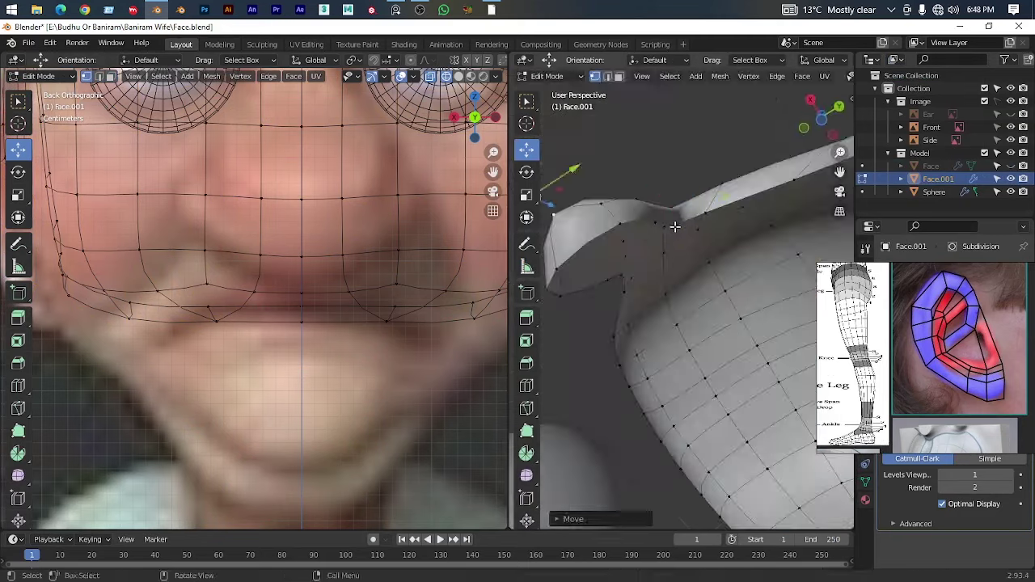
pyautogui.press('g')
pyautogui.click(749, 219)
pyautogui.moveTo(750, 218); pyautogui.dragTo(691, 308)
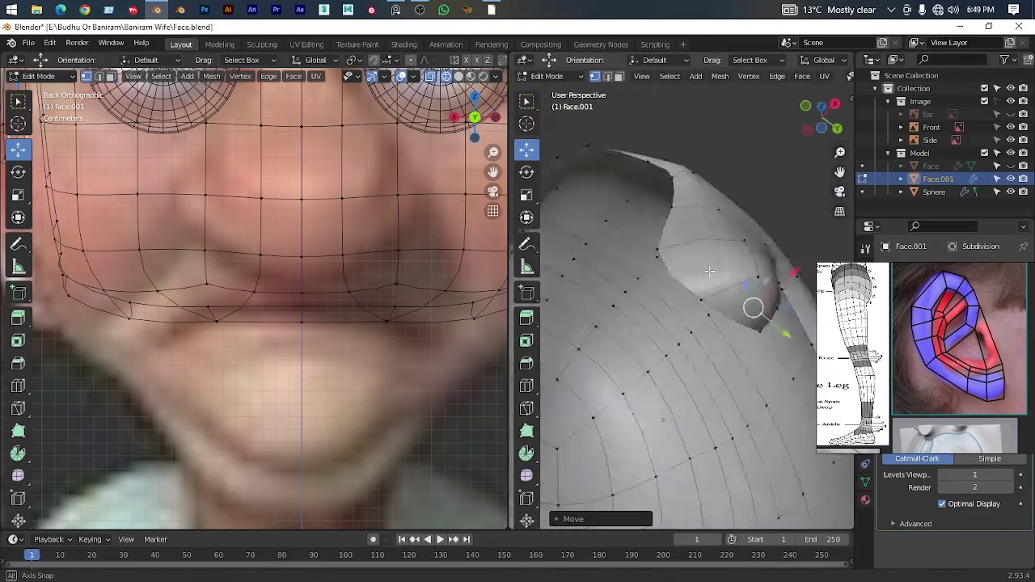
pyautogui.press('g')
pyautogui.click(711, 259)
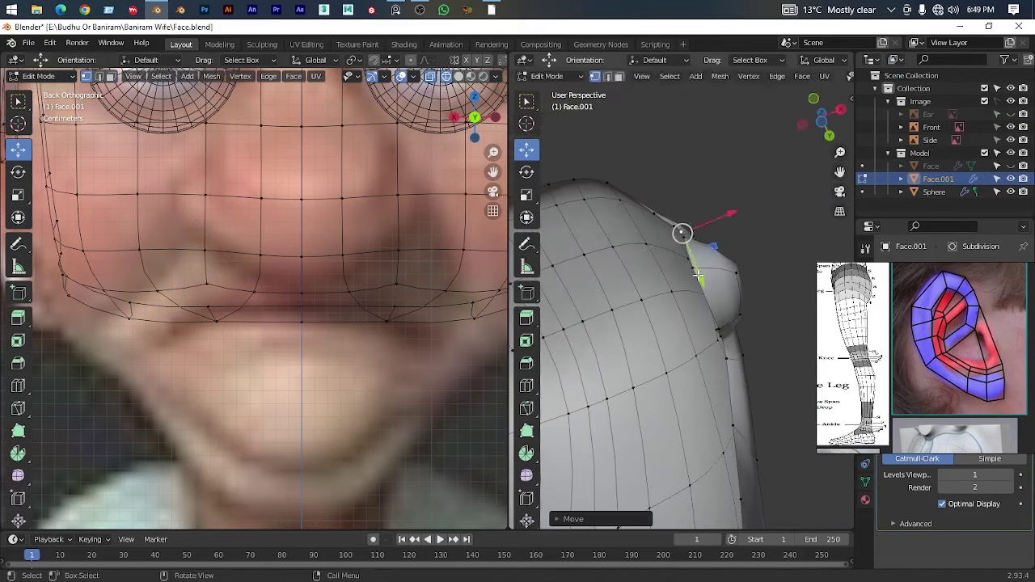
# Unhide the Face mesh and proportionally slide the patch edge along the skull outline
pyautogui.press('Tab')
pyautogui.press('KP_3')
pyautogui.click(1010, 166)
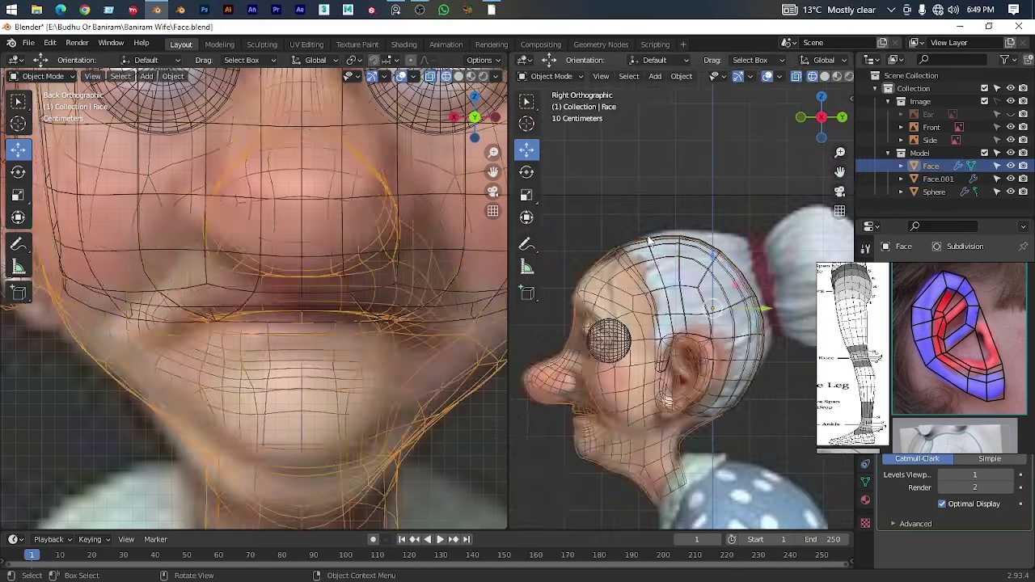
pyautogui.press('Tab')
pyautogui.press('g')
pyautogui.moveTo(682, 222); pyautogui.dragTo(715, 310)
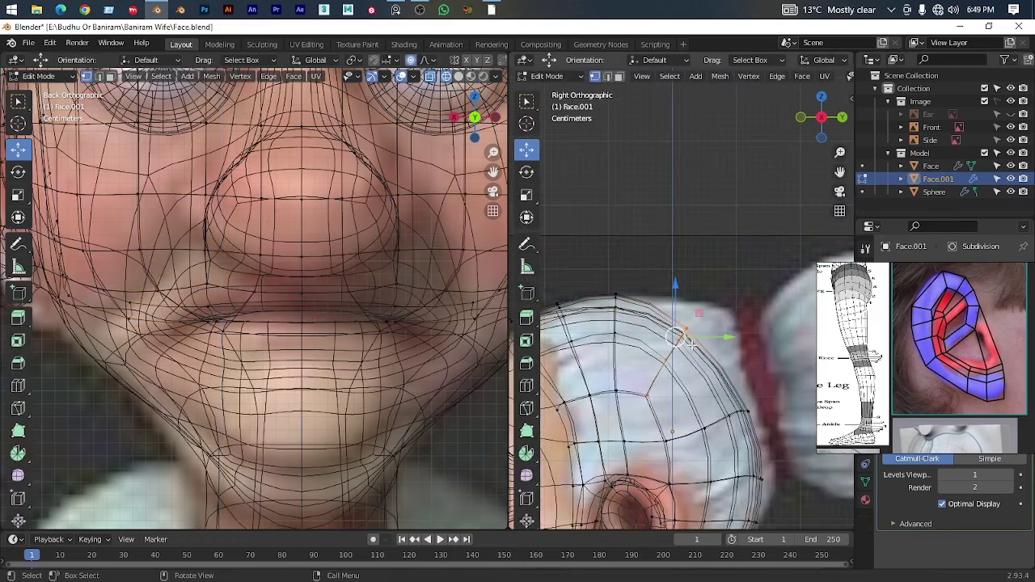
pyautogui.scroll(-3)
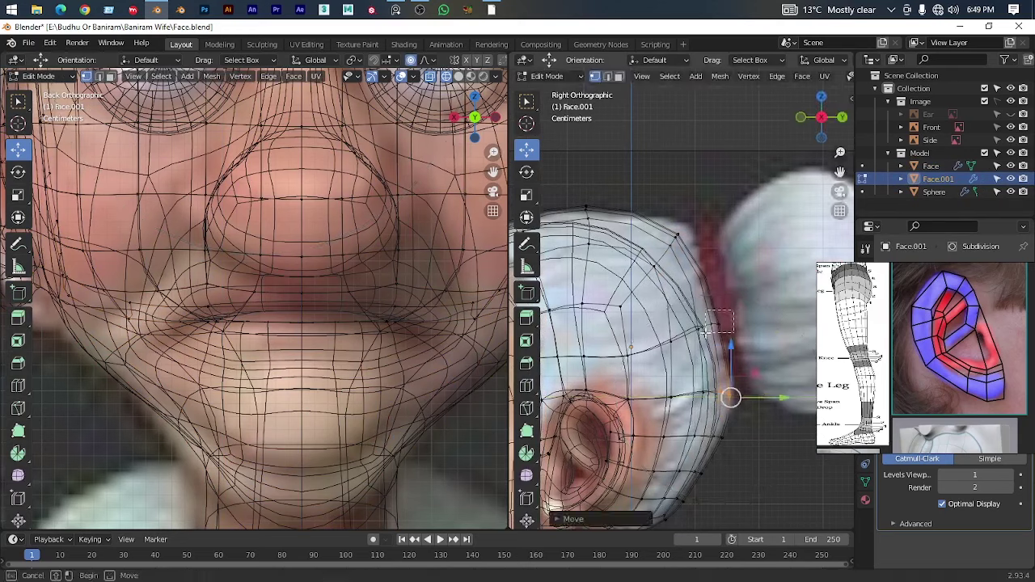
pyautogui.press('Tab')
# Extrude the back-of-head faces outward into a bulkier hair mass, then check its transform values
pyautogui.moveTo(682, 359); pyautogui.dragTo(693, 341)
pyautogui.press('Tab')
pyautogui.press('KP_1')
pyautogui.moveTo(712, 286); pyautogui.dragTo(683, 324)
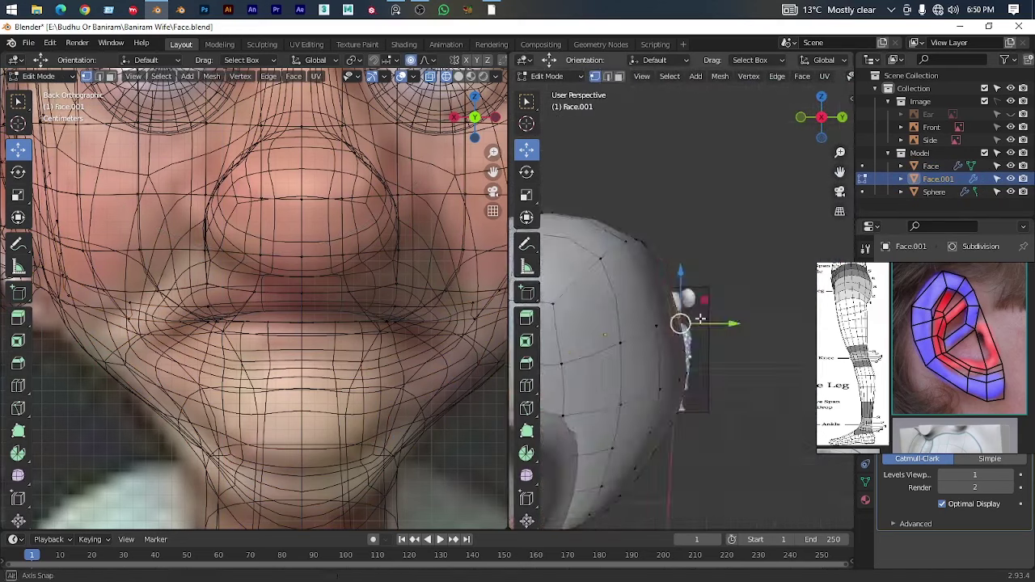
pyautogui.scroll(-3)
pyautogui.press('e')
pyautogui.click(699, 356)
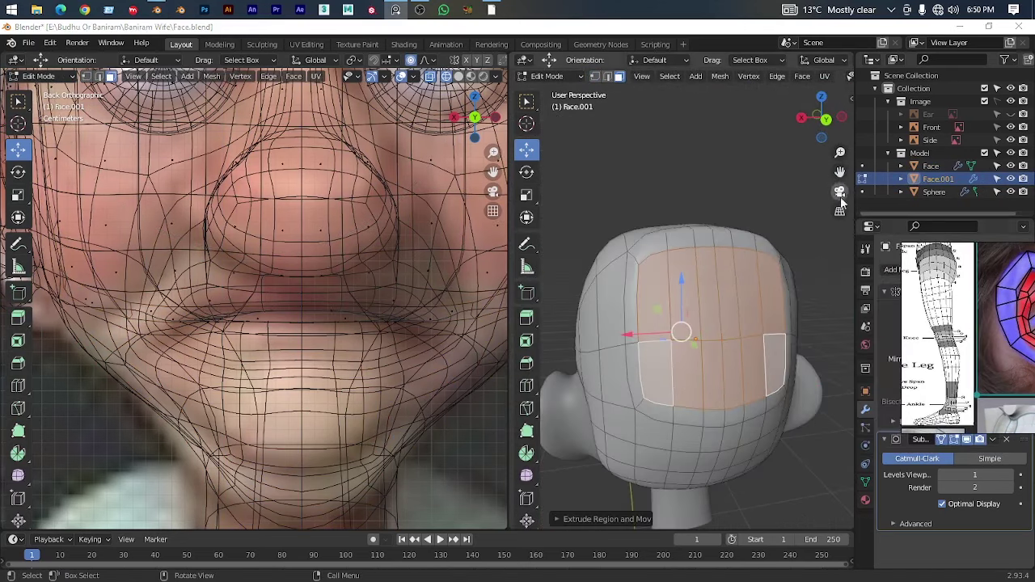
pyautogui.click(783, 155)
pyautogui.press('n')
pyautogui.press('Tab')
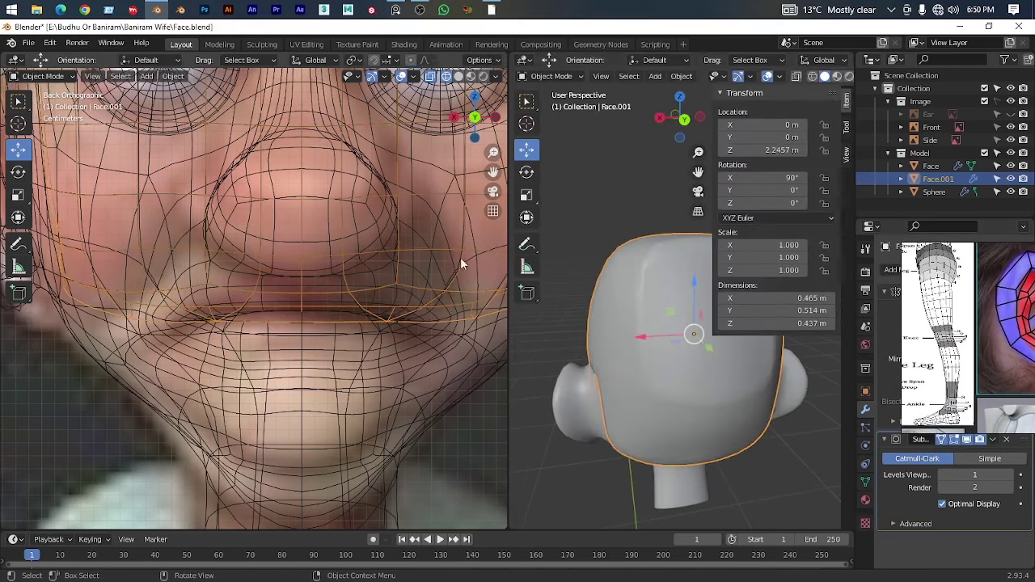
# Enable the LoopTools add-on in Preferences
pyautogui.hotkey('ctrl', ',')
pyautogui.click(191, 289)
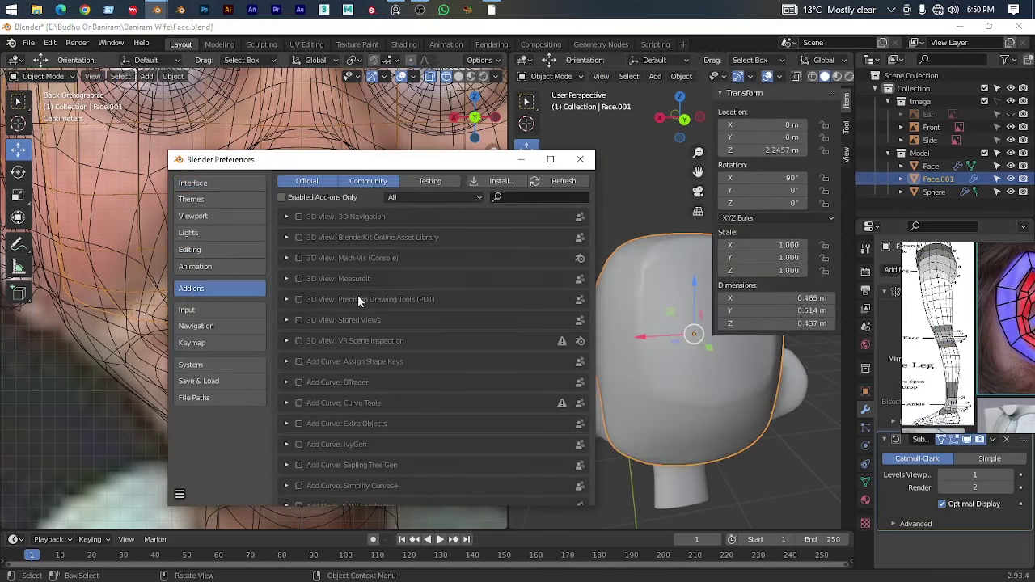
pyautogui.click(580, 159)
# Back in Edit Mode, show the LoopTools sidebar panel and delete the back-of-head faces to open a hole
pyautogui.press('Tab')
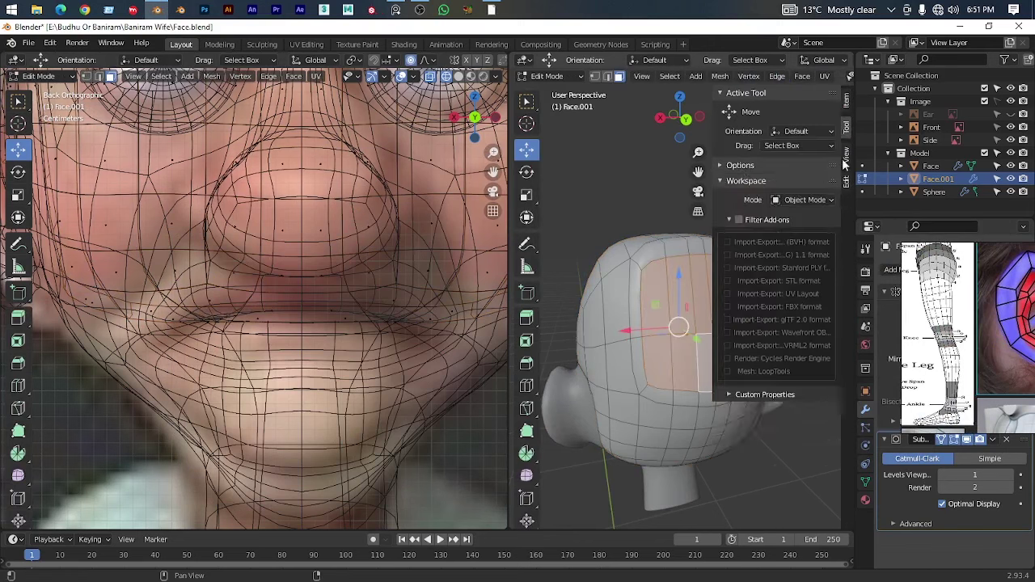
pyautogui.click(847, 181)
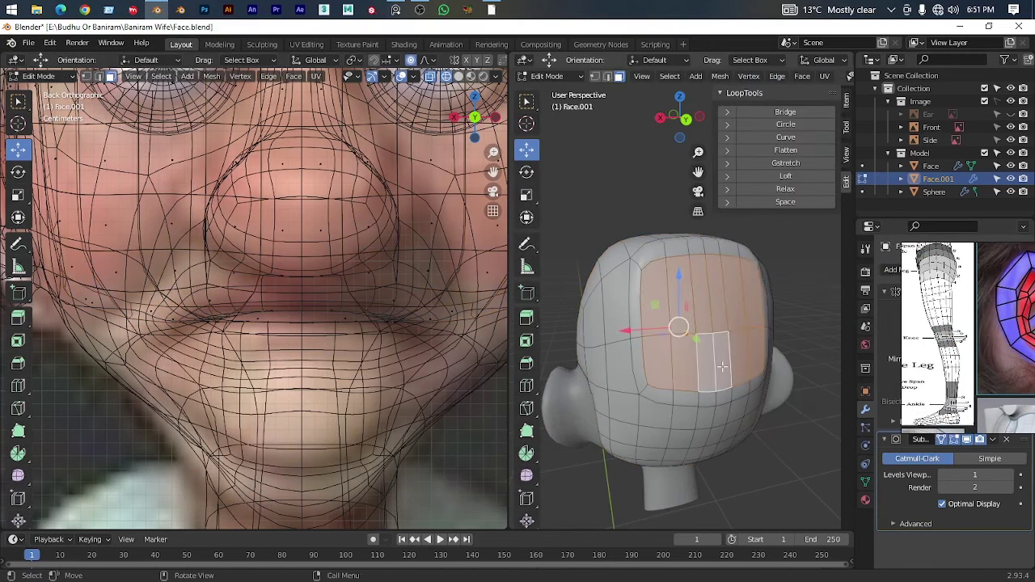
pyautogui.moveTo(722, 367); pyautogui.dragTo(679, 317)
pyautogui.click(680, 317)
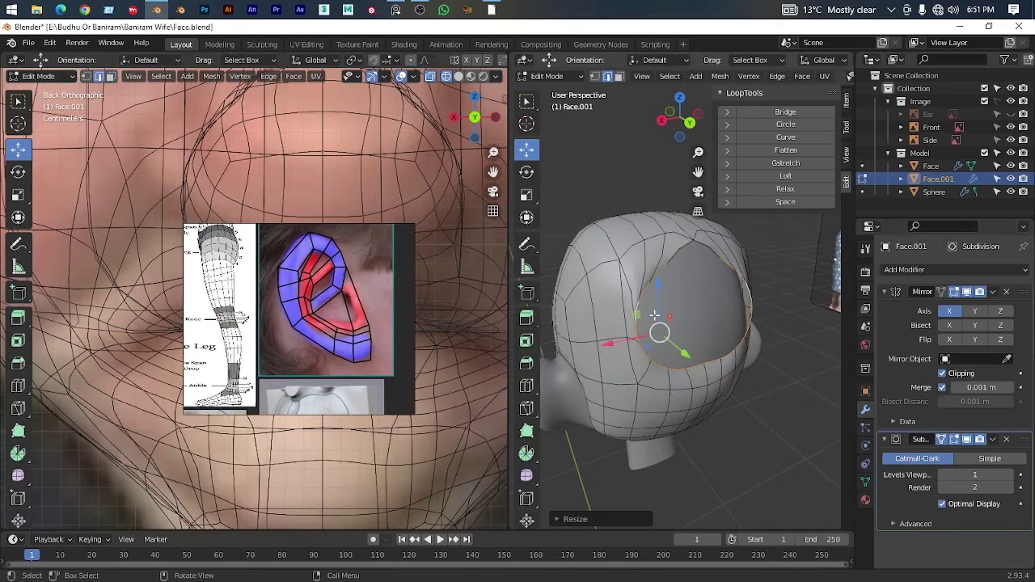
# In front view, move the back-of-head opening's edge loop along X into position
pyautogui.press('KP_1')
pyautogui.press('g')
pyautogui.press('x')
pyautogui.scroll(3)
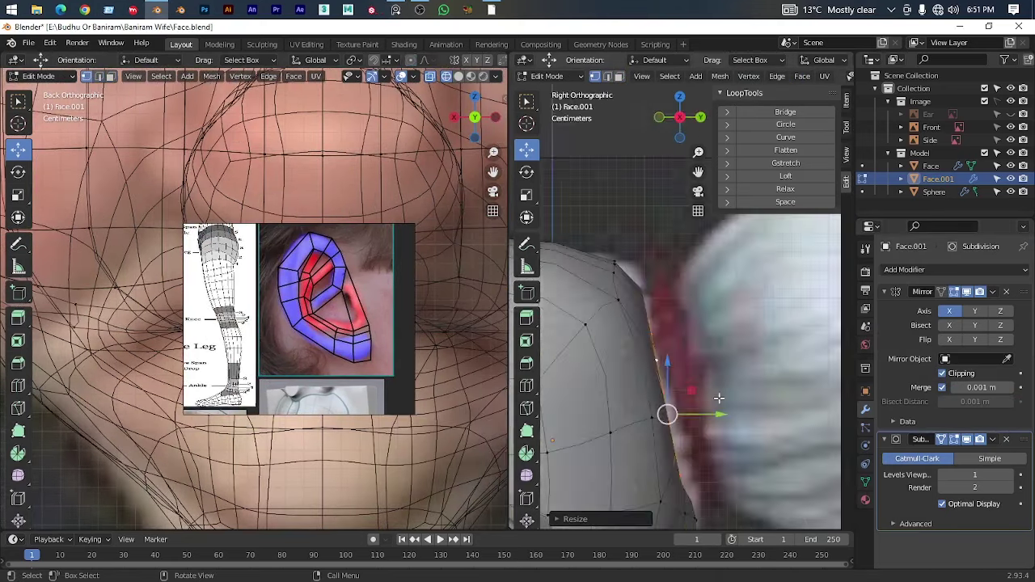
pyautogui.press('g')
pyautogui.click(704, 332)
pyautogui.scroll(-3)
pyautogui.moveTo(703, 331); pyautogui.dragTo(687, 423)
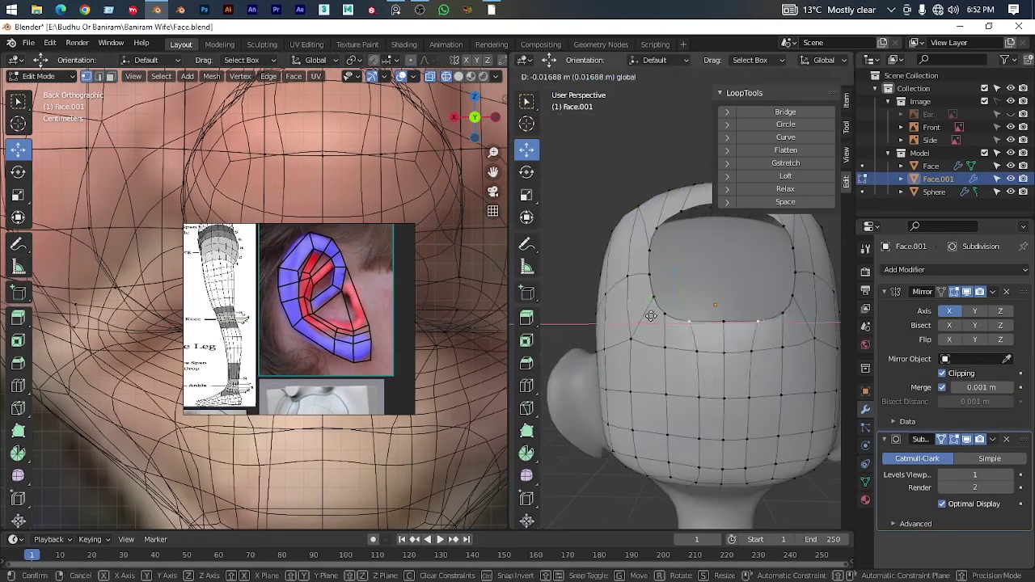
pyautogui.press('KP_3')
# Extrude the opening's edge loop into a new ring and move it down and back
pyautogui.press('e')
pyautogui.click(697, 358)
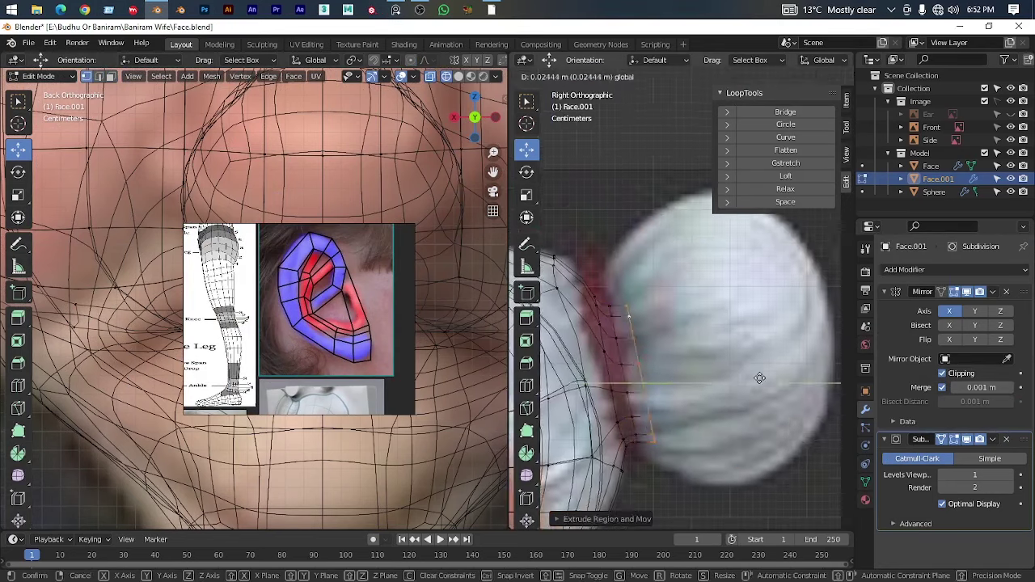
pyautogui.press('g')
pyautogui.click(780, 414)
pyautogui.click(696, 338)
pyautogui.moveTo(697, 338); pyautogui.dragTo(617, 343)
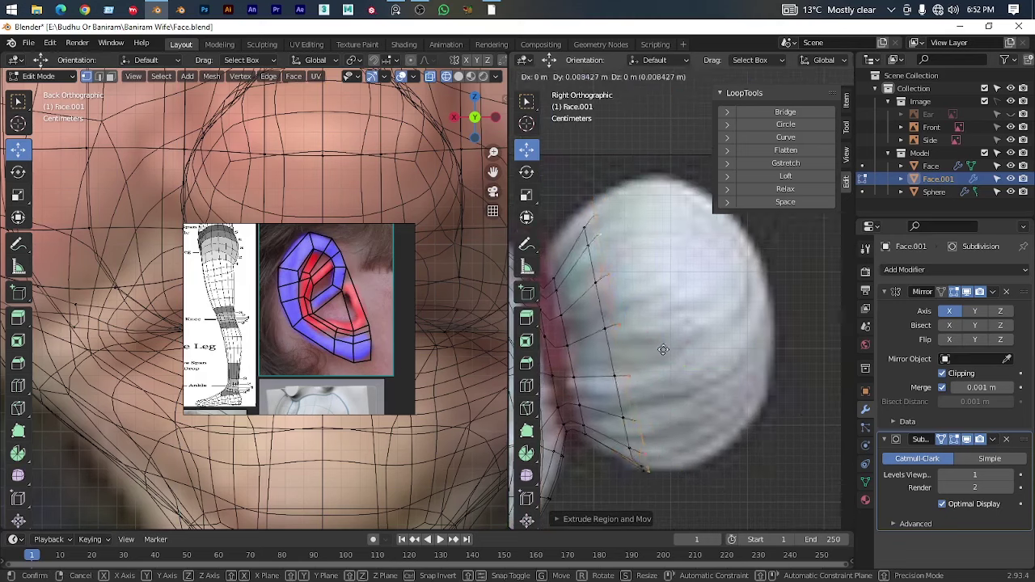
# Scale the new ring down and reposition it to form the bun
pyautogui.press('g')
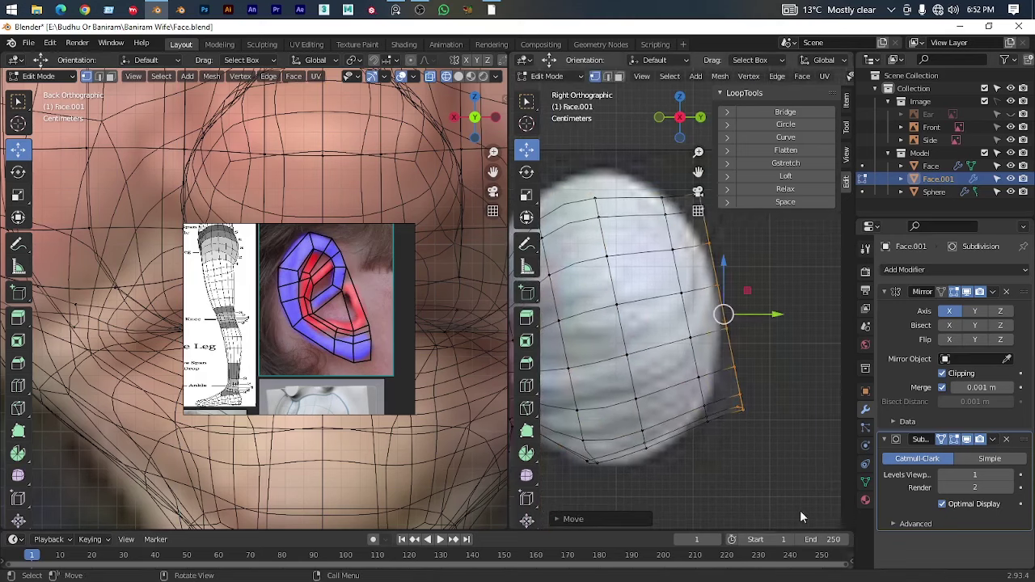
pyautogui.moveTo(759, 412); pyautogui.dragTo(695, 336)
pyautogui.press('s')
pyautogui.click(695, 336)
pyautogui.press('g')
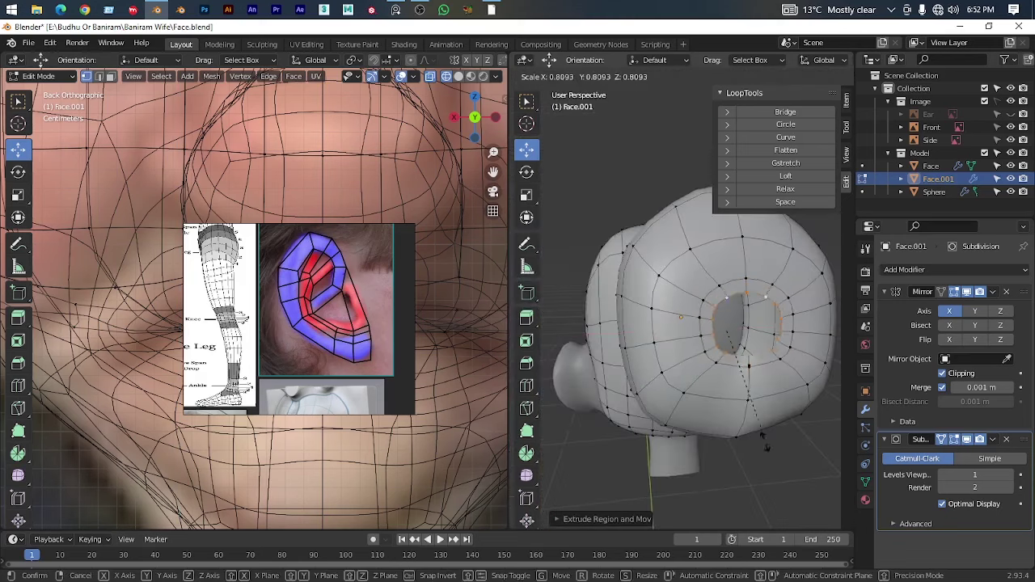
pyautogui.click(700, 330)
pyautogui.scroll(3)
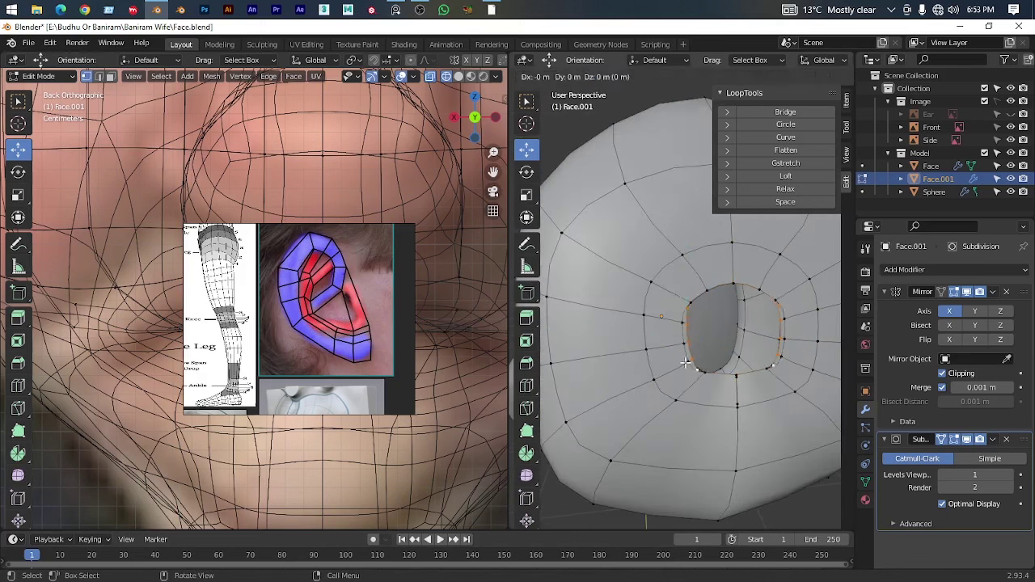
pyautogui.click(685, 363)
# Orbit around the head to inspect the new bun from several angles
pyautogui.moveTo(685, 363); pyautogui.dragTo(728, 290)
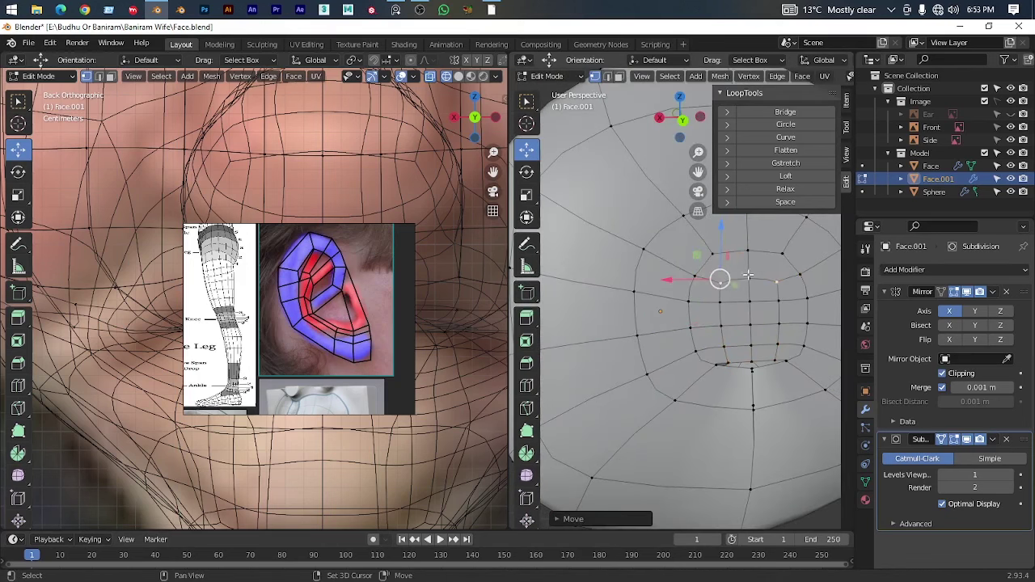
pyautogui.scroll(-3)
pyautogui.moveTo(716, 247); pyautogui.dragTo(663, 402)
pyautogui.scroll(3)
pyautogui.moveTo(752, 384); pyautogui.dragTo(675, 378)
pyautogui.click(623, 308)
pyautogui.moveTo(623, 307); pyautogui.dragTo(682, 272)
pyautogui.scroll(3)
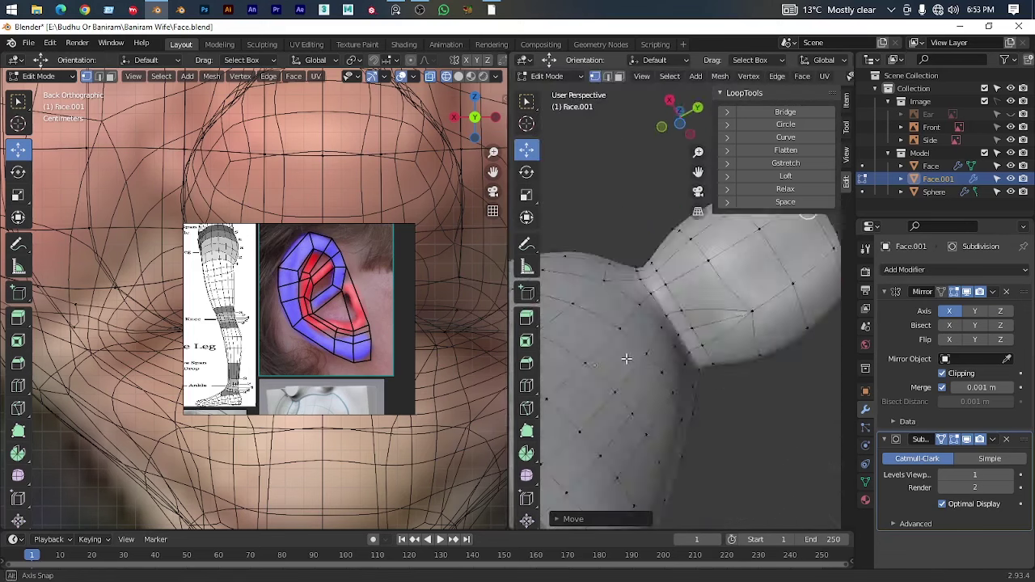
pyautogui.moveTo(623, 359); pyautogui.dragTo(679, 364)
pyautogui.scroll(-3)
pyautogui.scroll(-3)
pyautogui.scroll(3)
pyautogui.scroll(-3)
pyautogui.scroll(3)
pyautogui.scroll(3)
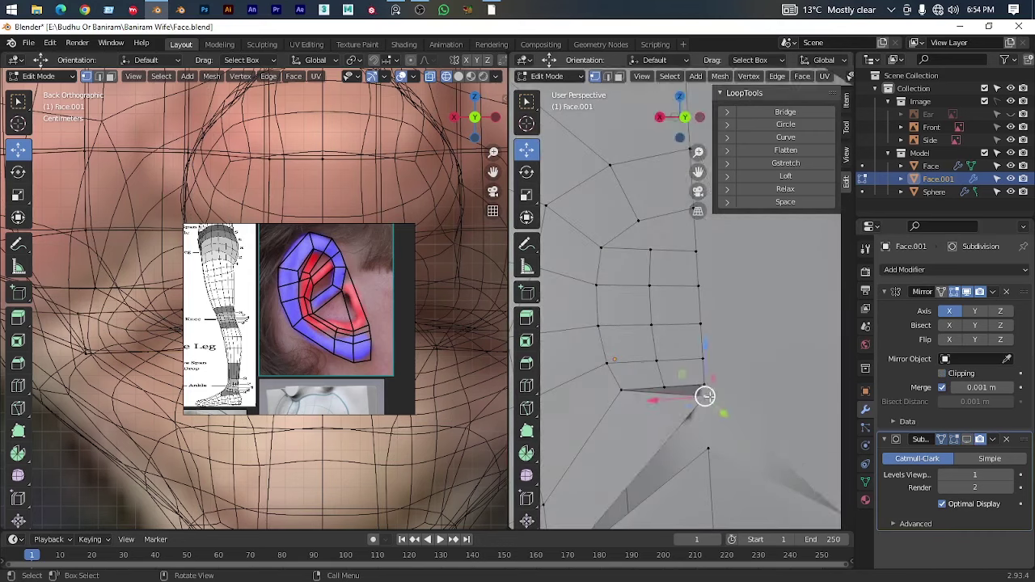
# Reposition vertices on the bun's edge and merge them into one
pyautogui.press('g')
pyautogui.click(671, 328)
pyautogui.moveTo(671, 328); pyautogui.dragTo(670, 378)
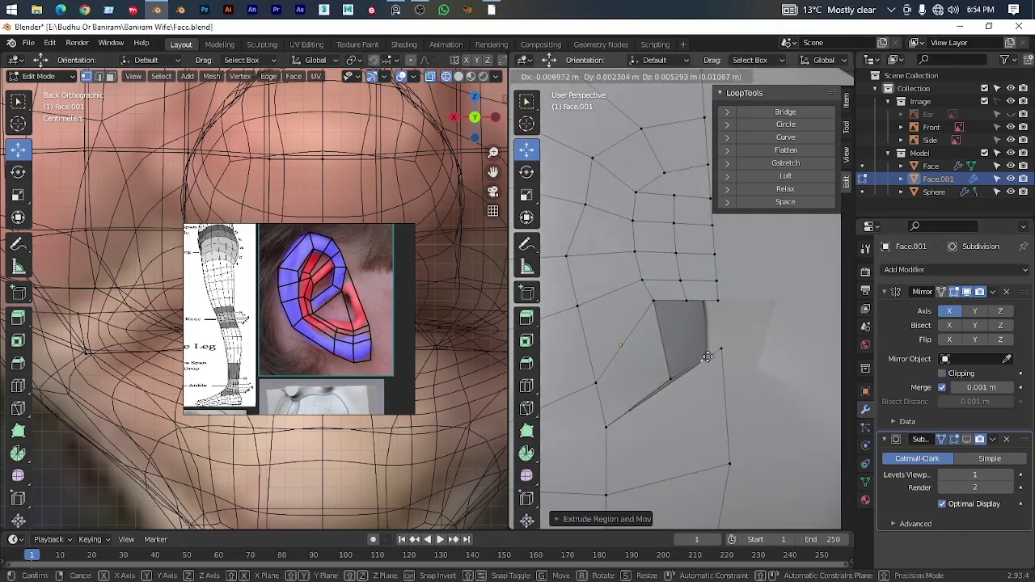
pyautogui.moveTo(717, 352); pyautogui.dragTo(640, 348)
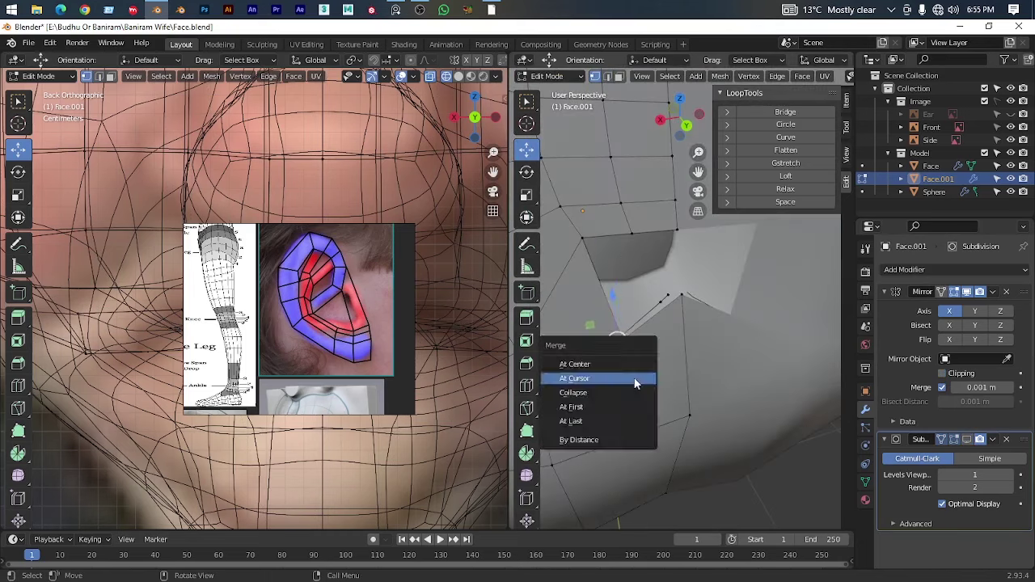
pyautogui.click(635, 383)
# Drag the bun's remaining edge vertices into line
pyautogui.scroll(-3)
pyautogui.moveTo(707, 478); pyautogui.dragTo(661, 336)
pyautogui.scroll(3)
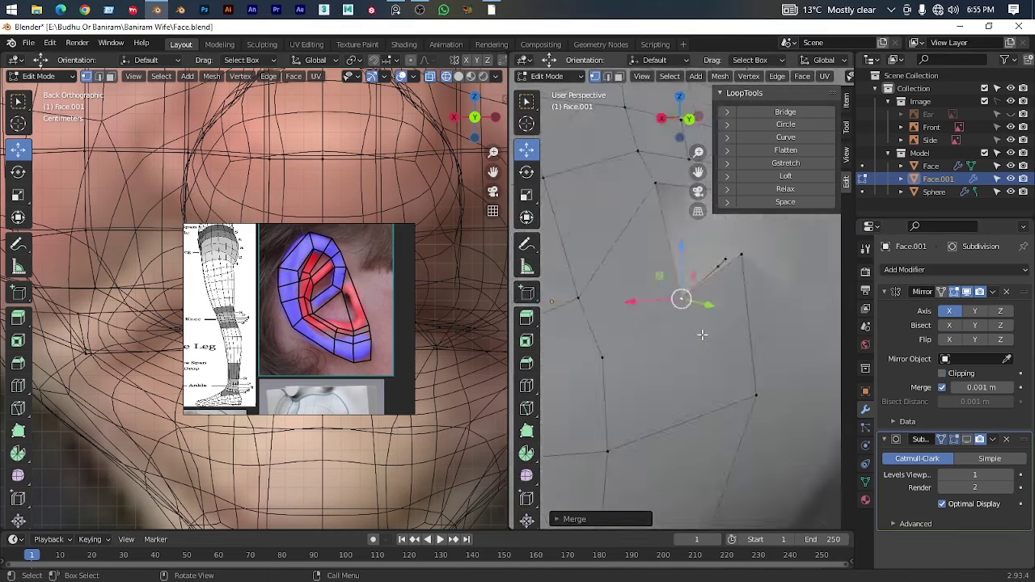
pyautogui.scroll(3)
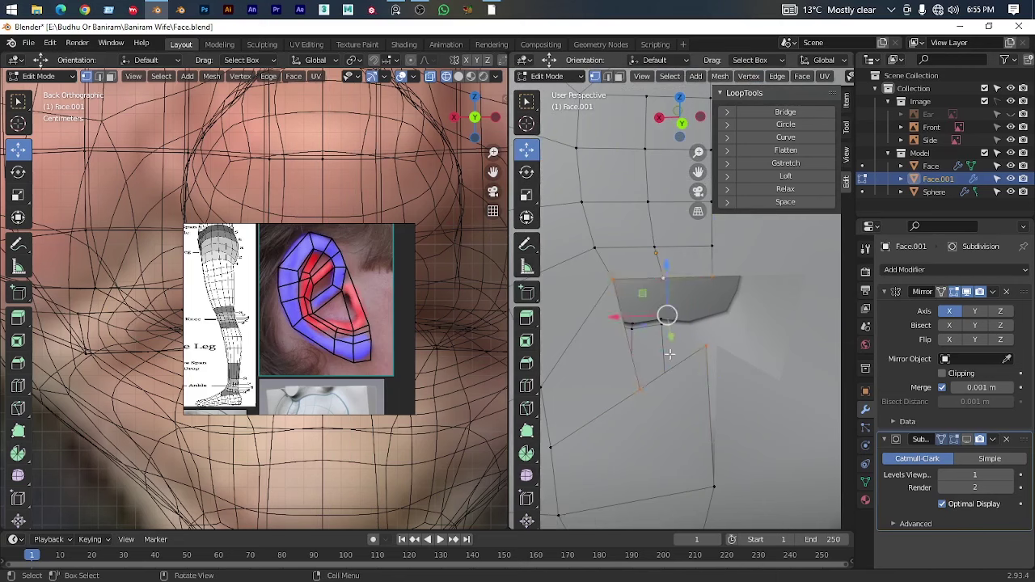
pyautogui.moveTo(669, 353); pyautogui.dragTo(663, 215)
pyautogui.scroll(3)
pyautogui.scroll(3)
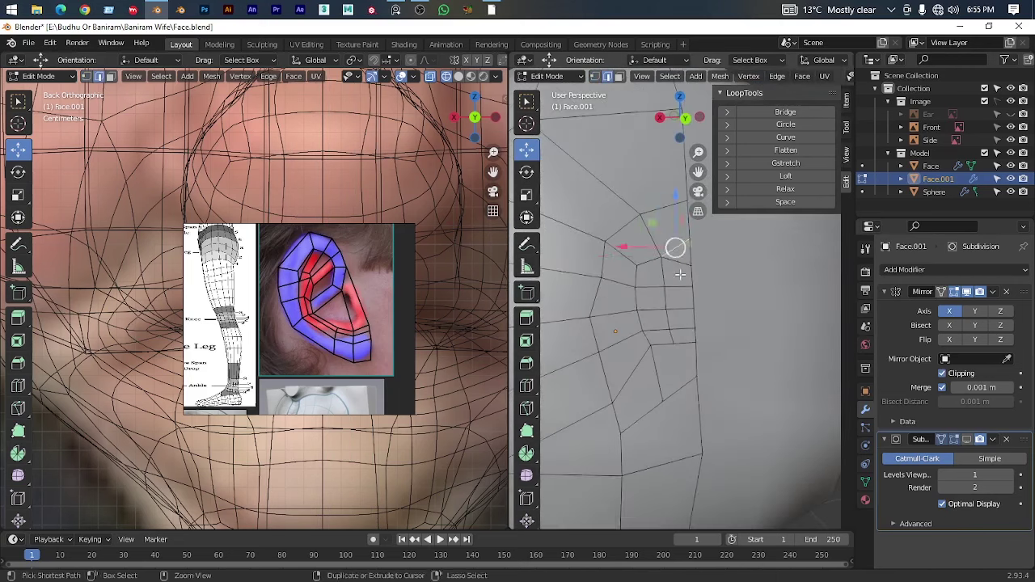
pyautogui.moveTo(679, 275); pyautogui.dragTo(671, 173)
pyautogui.moveTo(704, 261); pyautogui.dragTo(673, 356)
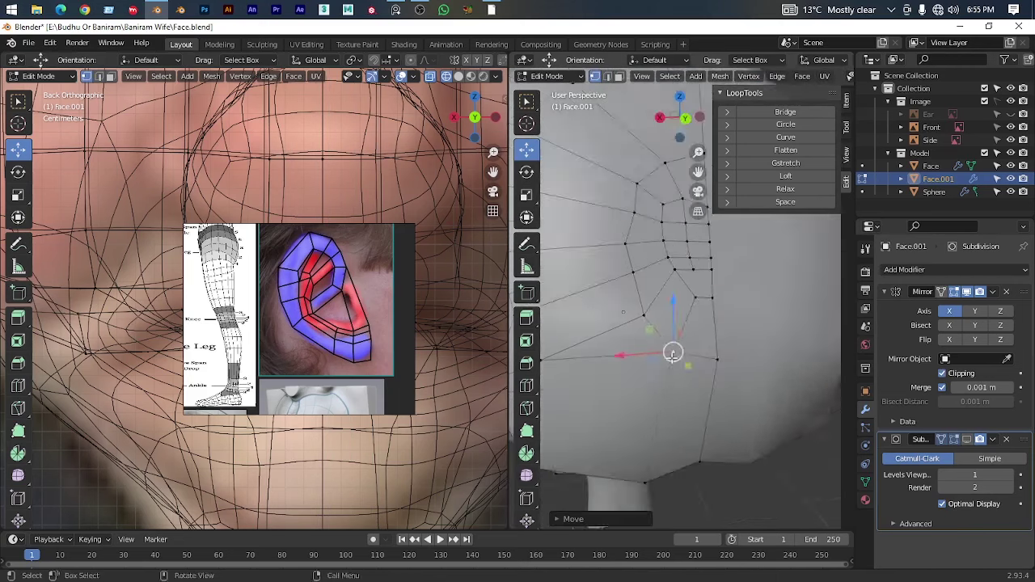
pyautogui.scroll(-3)
pyautogui.scroll(-3)
pyautogui.scroll(3)
# Soft-move the bun into shape with proportional editing, with see-through display turned off
pyautogui.press('o')
pyautogui.press('g')
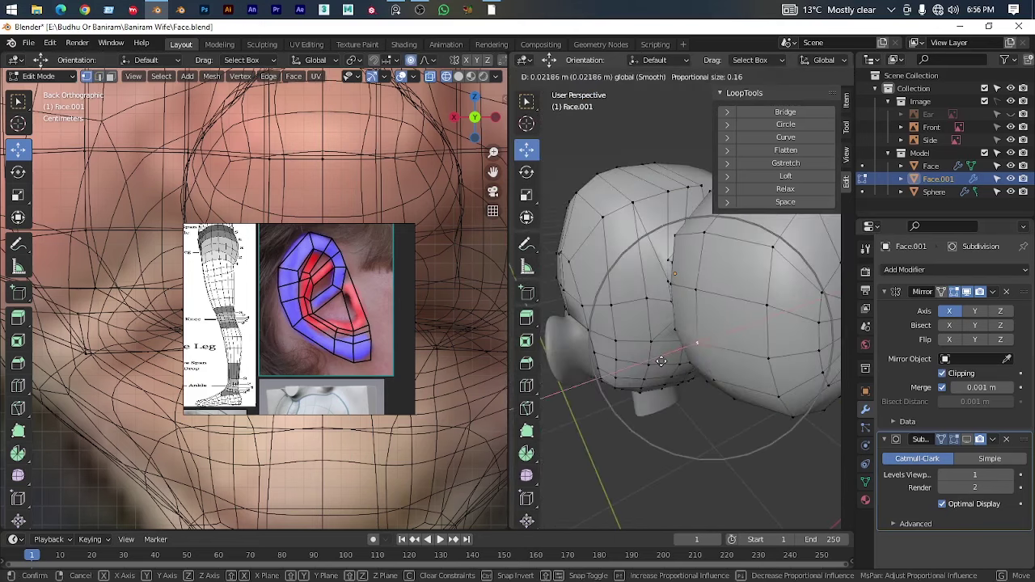
pyautogui.click(661, 362)
pyautogui.moveTo(662, 361); pyautogui.dragTo(623, 427)
pyautogui.scroll(3)
pyautogui.press('KP_3')
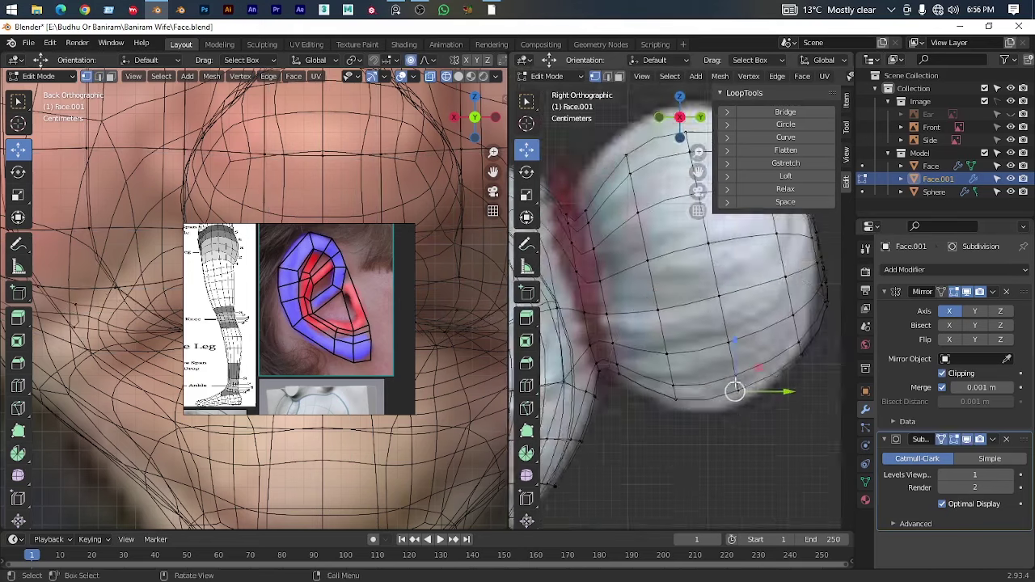
pyautogui.moveTo(727, 427); pyautogui.dragTo(722, 429)
pyautogui.press('KP_1')
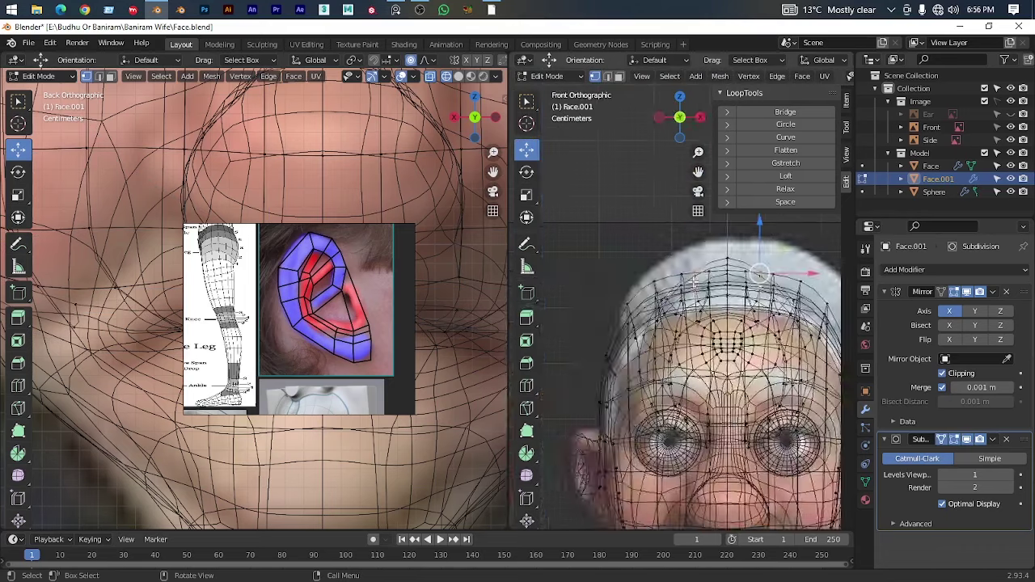
pyautogui.hotkey('alt', 'z')
pyautogui.moveTo(695, 282); pyautogui.dragTo(612, 254)
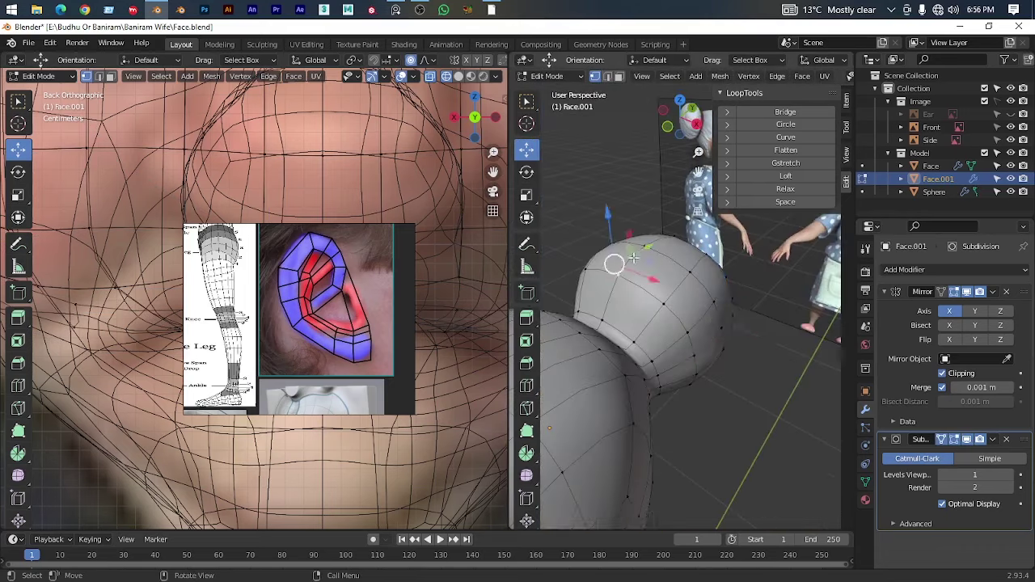
pyautogui.press('KP_3')
pyautogui.press('g')
pyautogui.click(697, 363)
pyautogui.scroll(-3)
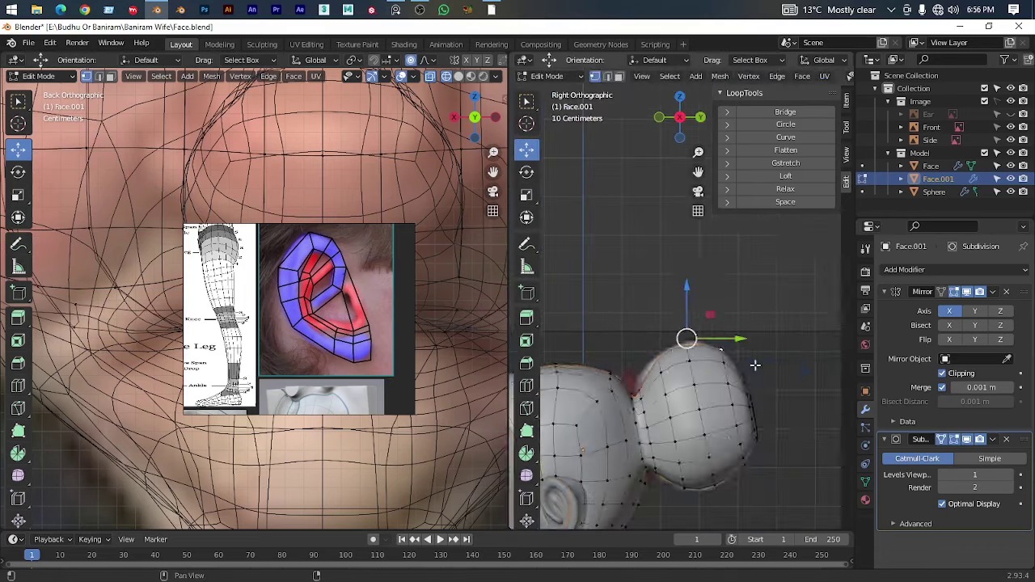
pyautogui.moveTo(697, 363); pyautogui.dragTo(709, 385)
# Hide the tools sidebar and move selected vertices on the head mesh
pyautogui.press('Tab')
pyautogui.press('n')
pyautogui.press('Tab')
pyautogui.press('g')
pyautogui.click(688, 315)
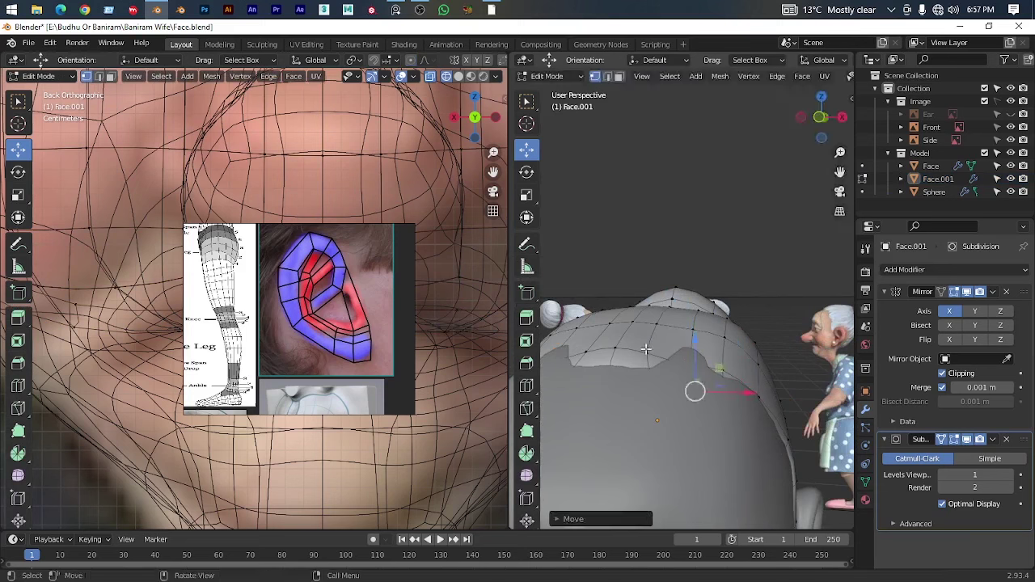
# Adjust the vertices near the ear, then return to object mode and select the eye sphere
pyautogui.moveTo(645, 349); pyautogui.dragTo(591, 383)
pyautogui.scroll(3)
pyautogui.scroll(3)
pyautogui.press('g')
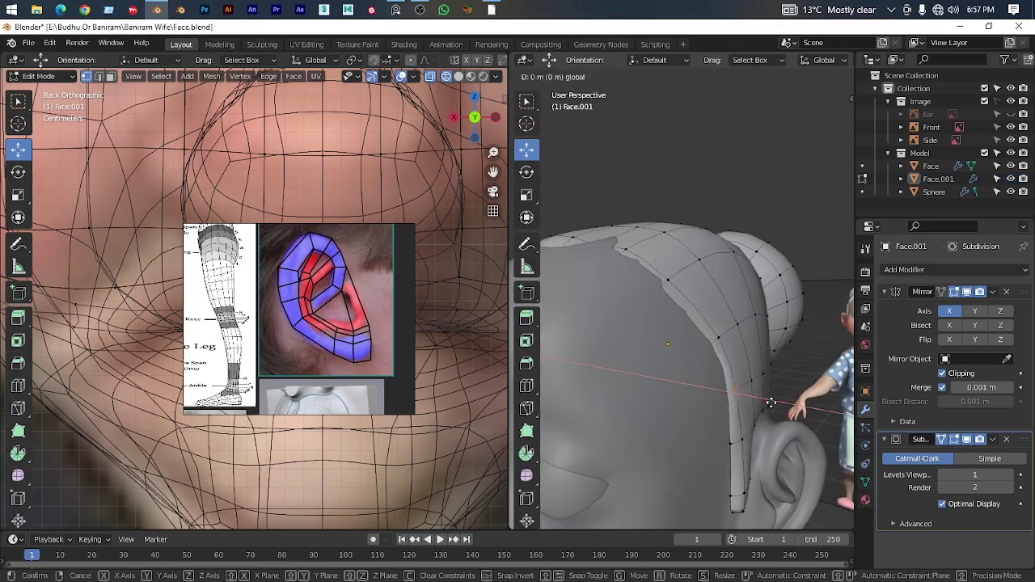
pyautogui.click(755, 352)
pyautogui.moveTo(756, 352); pyautogui.dragTo(702, 374)
pyautogui.click(747, 432)
pyautogui.click(769, 404)
pyautogui.press('Tab')
pyautogui.moveTo(769, 404); pyautogui.dragTo(664, 349)
pyautogui.click(694, 296)
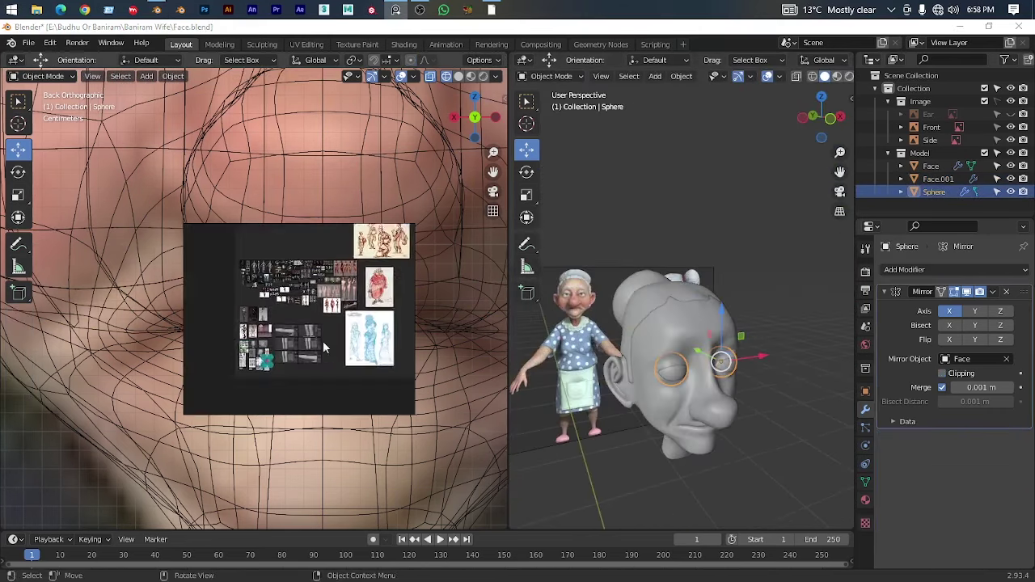
# Drag the turnaround image from E:\Budhu Or Baniram\Baniram Wife onto the PureRef board and resize it
pyautogui.click(36, 9)
pyautogui.doubleClick(518, 201)
pyautogui.doubleClick(285, 139)
pyautogui.doubleClick(145, 122)
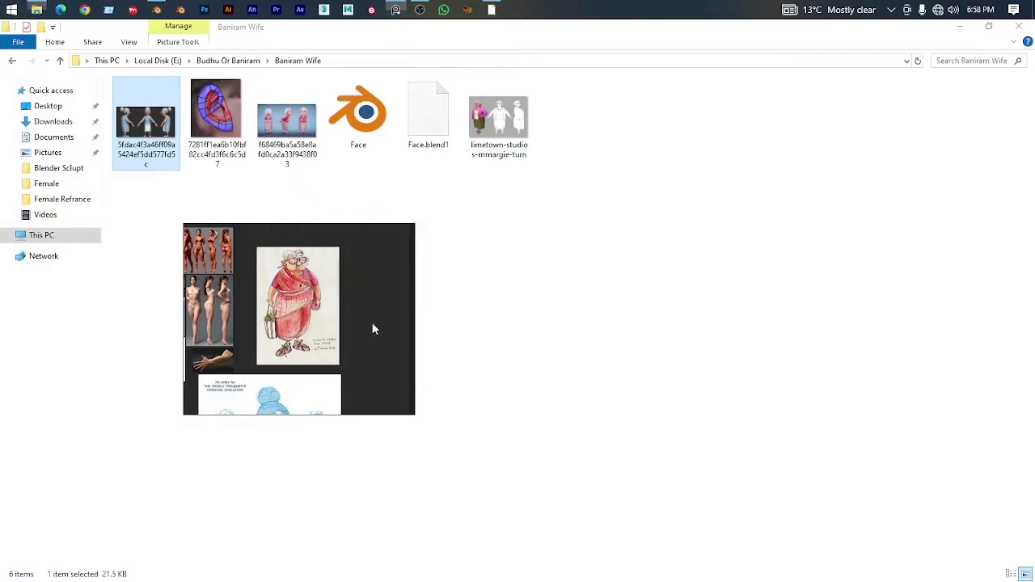
pyautogui.moveTo(145, 125); pyautogui.dragTo(371, 322)
pyautogui.moveTo(294, 240); pyautogui.dragTo(238, 282)
pyautogui.scroll(-3)
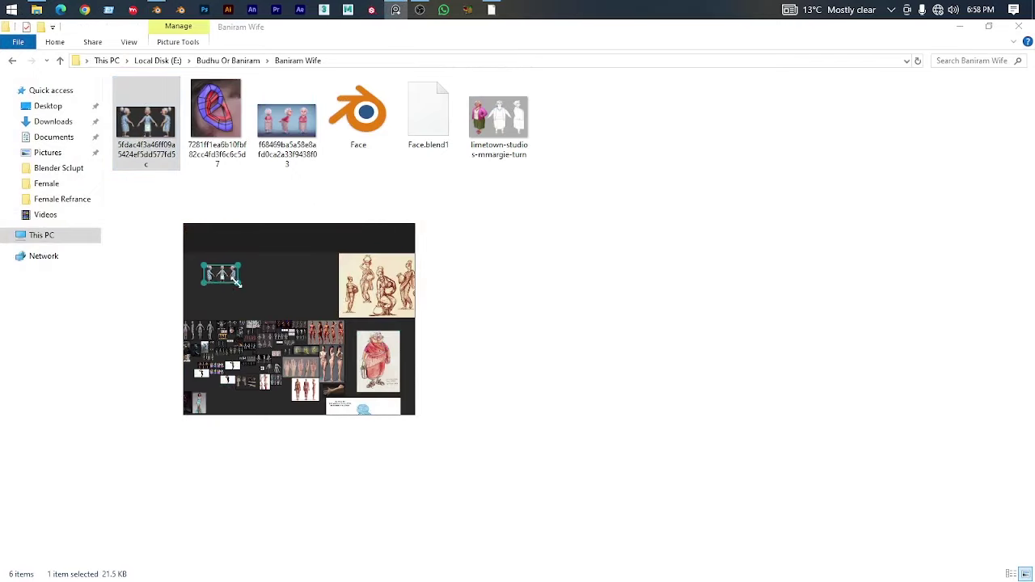
pyautogui.scroll(3)
pyautogui.hotkey('alt', 'Tab')
# Nudge a vertex on the side of the head, previewing the result in object mode
pyautogui.moveTo(739, 302); pyautogui.dragTo(711, 316)
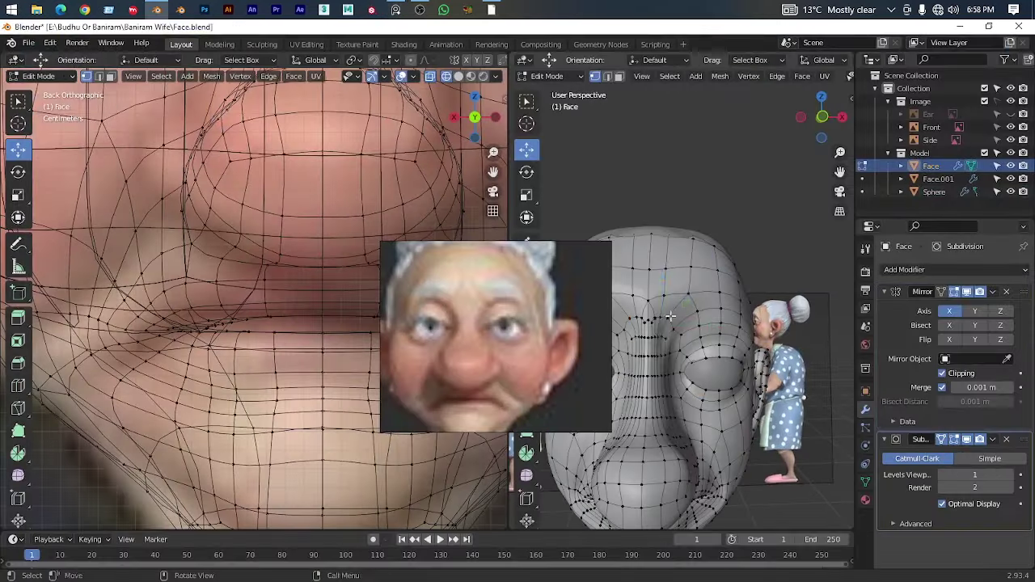
pyautogui.scroll(3)
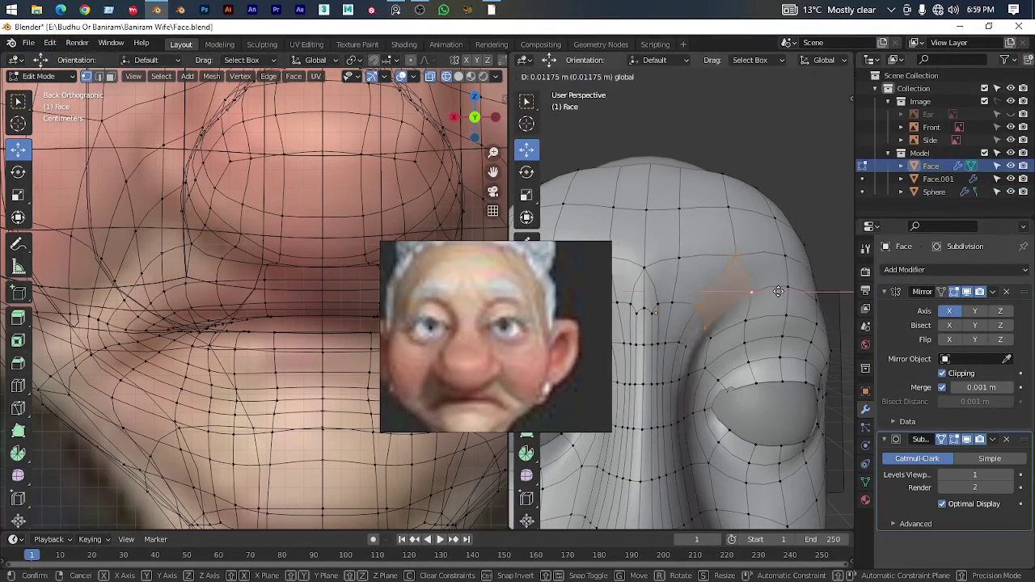
pyautogui.click(736, 324)
pyautogui.scroll(-3)
pyautogui.scroll(3)
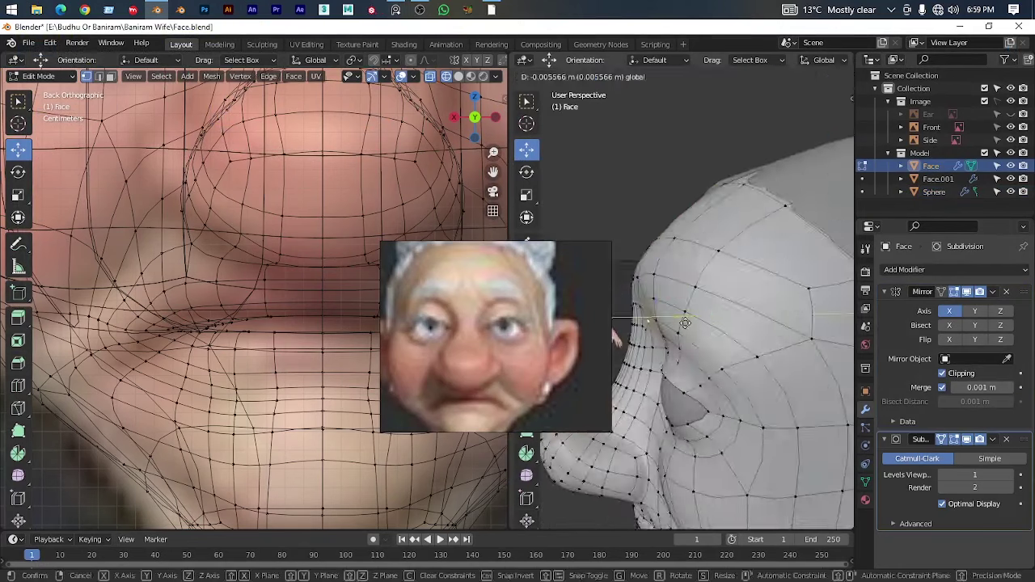
pyautogui.moveTo(808, 307); pyautogui.dragTo(686, 338)
pyautogui.scroll(3)
pyautogui.press('Tab')
pyautogui.scroll(-3)
pyautogui.press('Tab')
pyautogui.scroll(3)
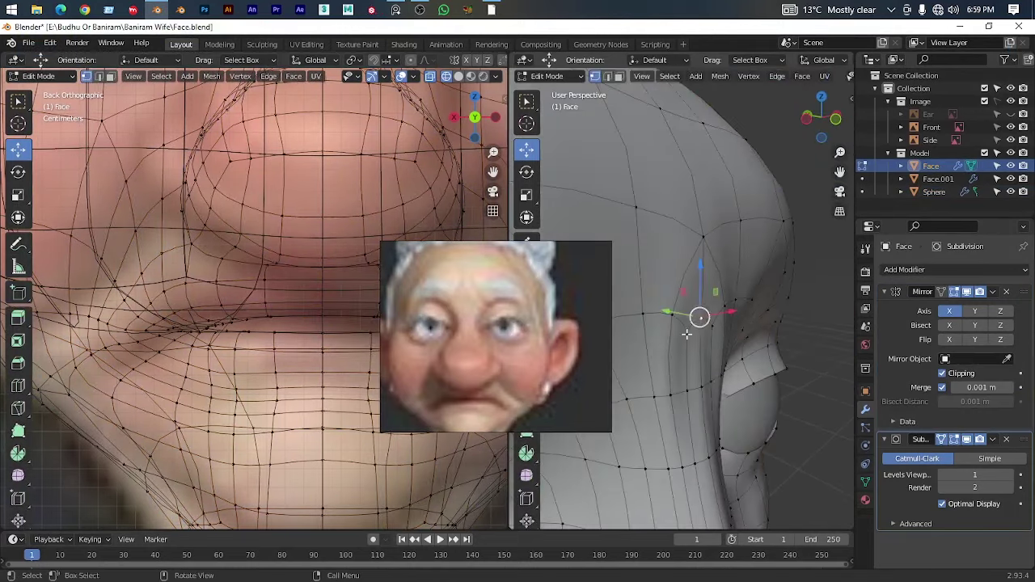
# Move the chin vertex against the front reference and check the head in object mode
pyautogui.press('Tab')
pyautogui.scroll(-3)
pyautogui.moveTo(683, 379); pyautogui.dragTo(712, 345)
pyautogui.press('Tab')
pyautogui.scroll(3)
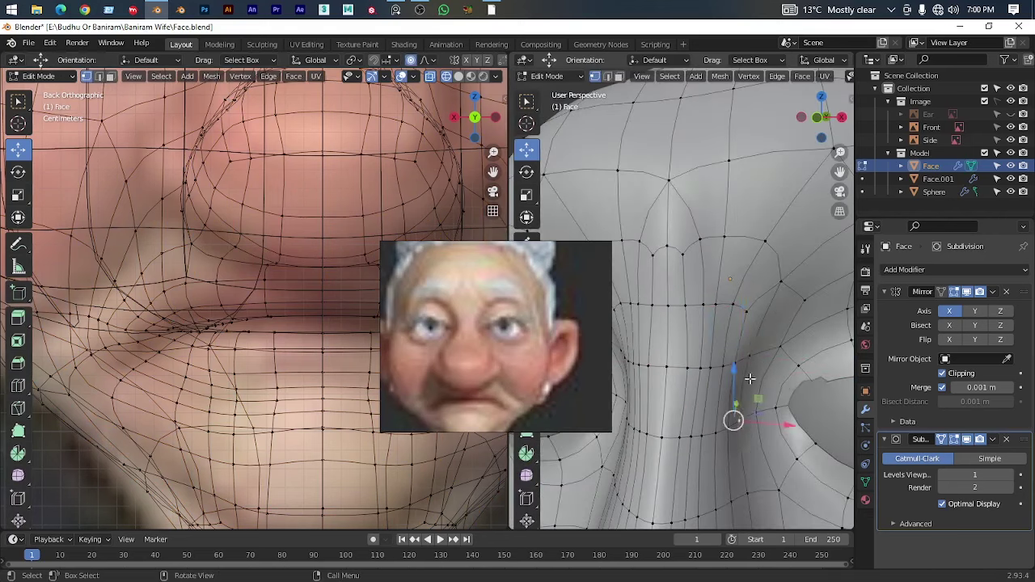
pyautogui.click(790, 392)
pyautogui.press('Tab')
pyautogui.scroll(-3)
pyautogui.moveTo(760, 430); pyautogui.dragTo(728, 323)
pyautogui.press('Tab')
pyautogui.scroll(3)
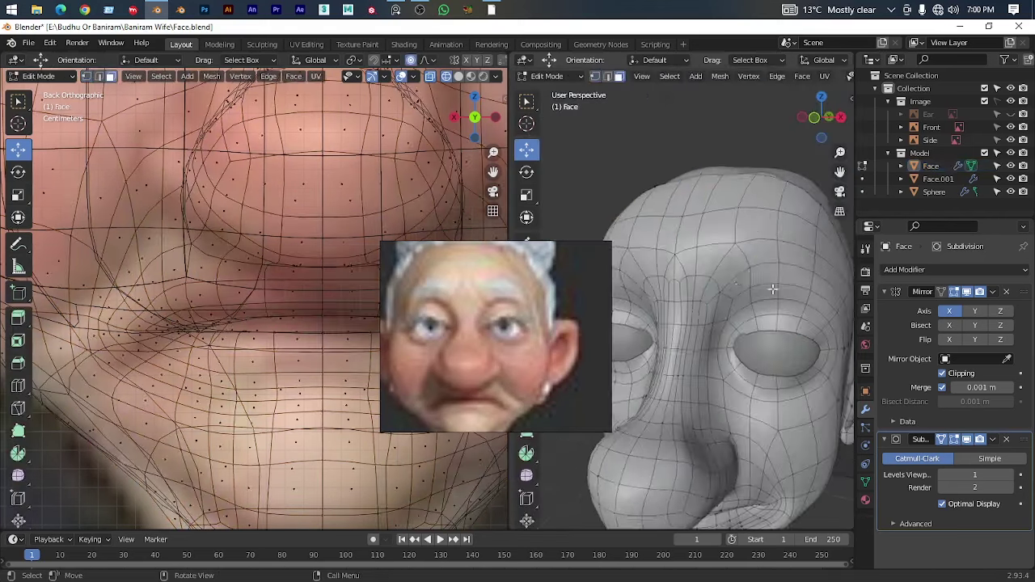
pyautogui.scroll(-3)
# Select the linked eyebrow piece, isolate it and delete its faces, then unhide the head
pyautogui.click(739, 273)
pyautogui.moveTo(780, 275); pyautogui.dragTo(775, 284)
pyautogui.scroll(3)
pyautogui.press('g')
pyautogui.scroll(-3)
pyautogui.moveTo(756, 326); pyautogui.dragTo(667, 346)
pyautogui.scroll(3)
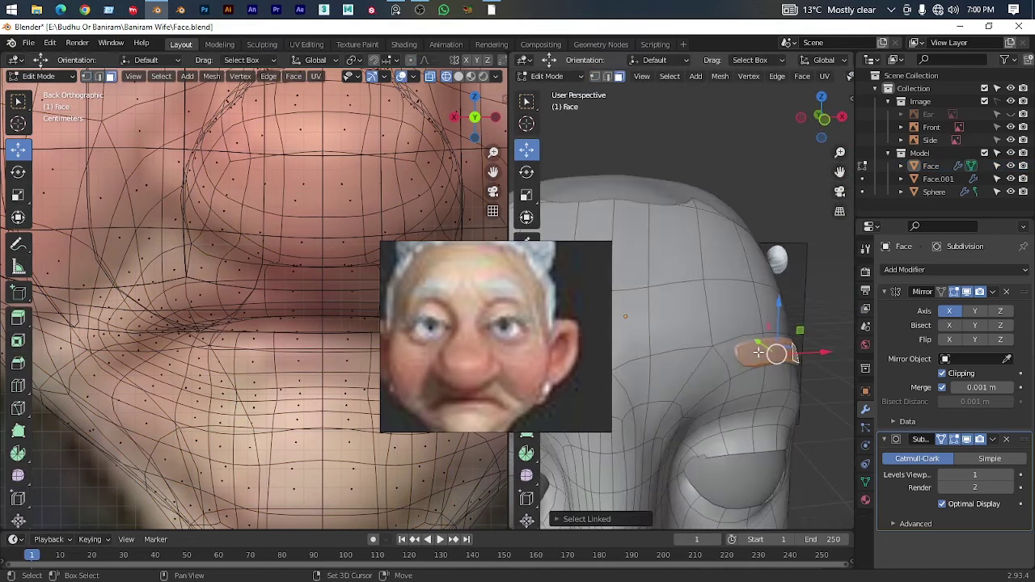
pyautogui.hotkey('shift', 'h')
pyautogui.click(695, 391)
pyautogui.hotkey('alt', 'h')
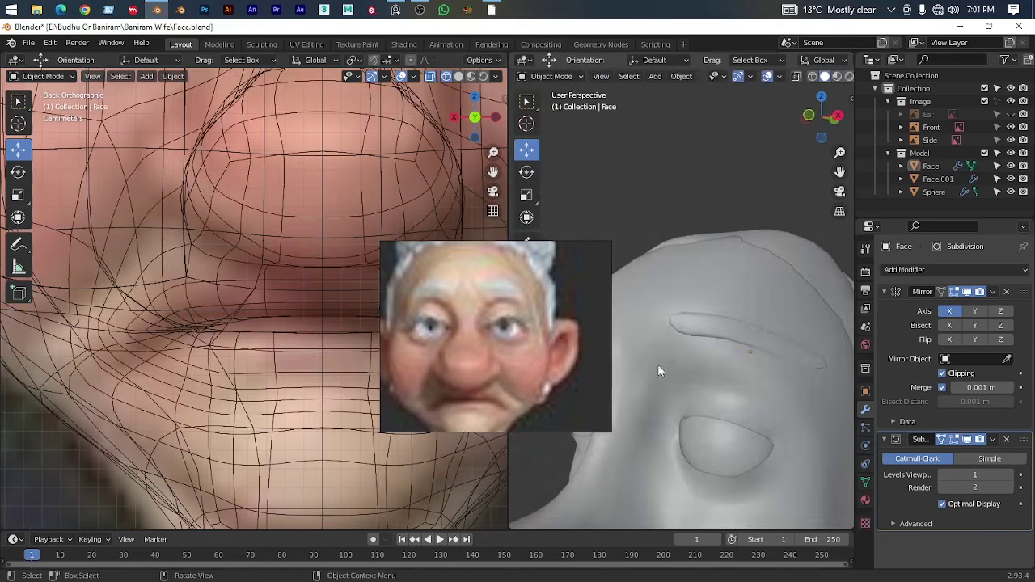
pyautogui.scroll(-3)
pyautogui.press('Tab')
pyautogui.press('Tab')
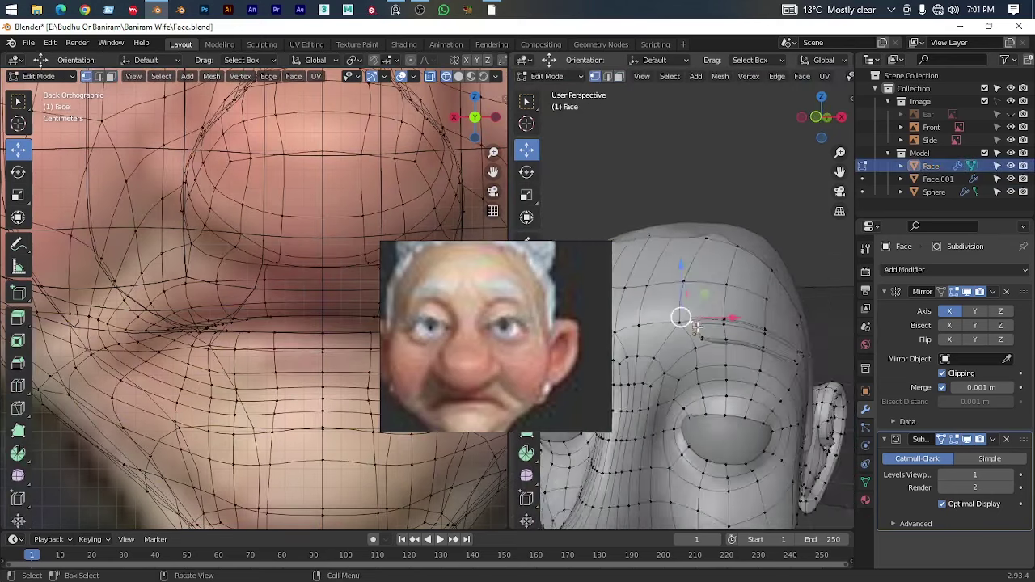
# Leave edit mode, select the head object and view it from the top
pyautogui.moveTo(757, 346); pyautogui.dragTo(758, 366)
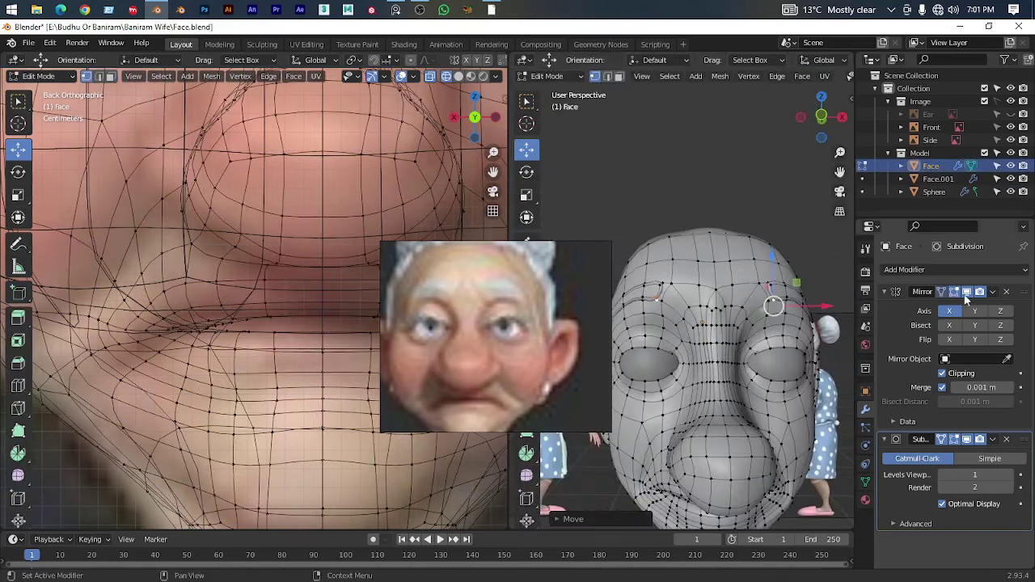
pyautogui.scroll(3)
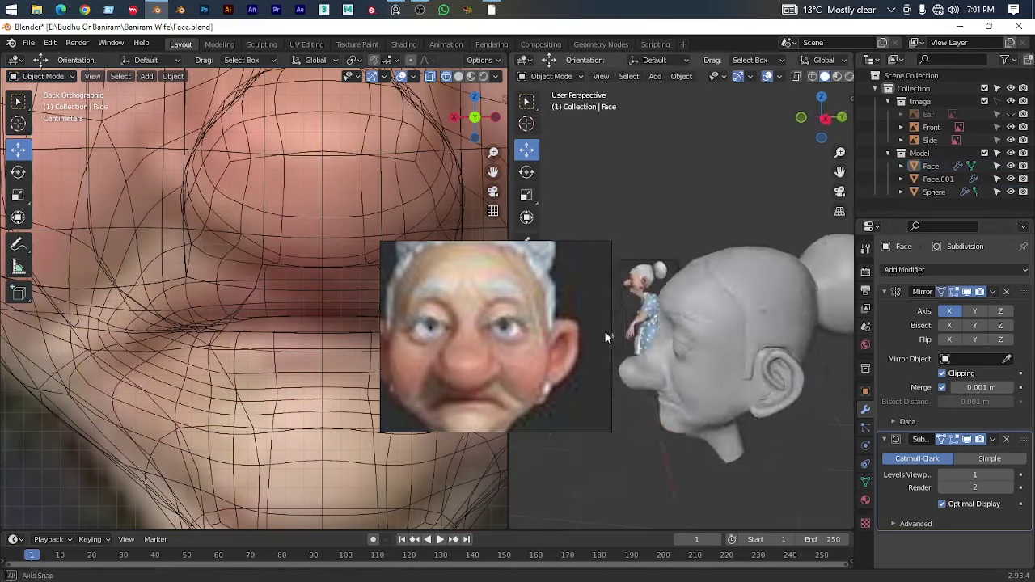
pyautogui.press('Tab')
pyautogui.moveTo(716, 358); pyautogui.dragTo(739, 375)
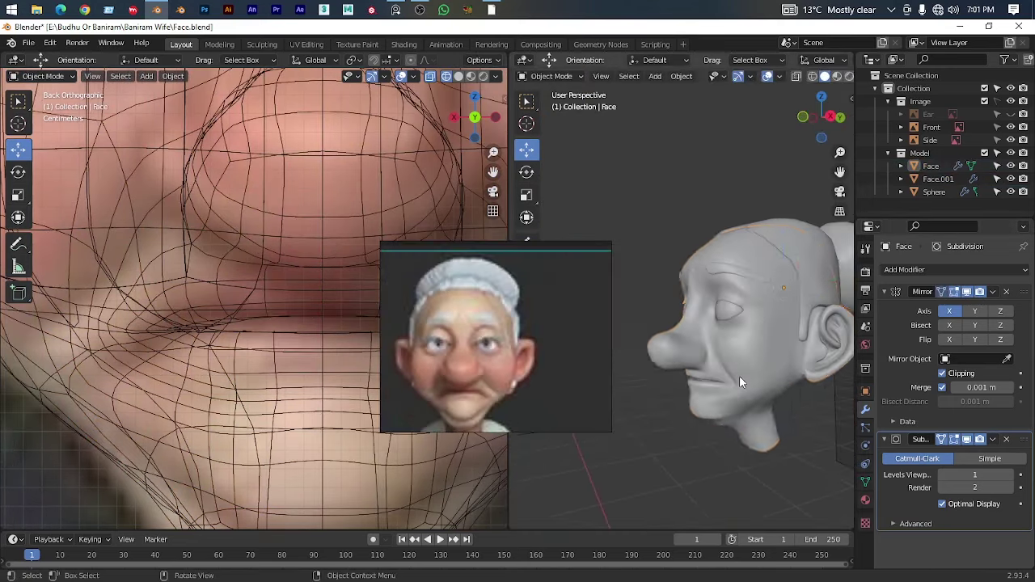
pyautogui.click(739, 375)
pyautogui.scroll(-3)
pyautogui.moveTo(773, 217); pyautogui.dragTo(777, 334)
# In Edit Mode on Face.001, move the top-of-head vertices into shape, including a vertical adjustment
pyautogui.click(777, 334)
pyautogui.press('Tab')
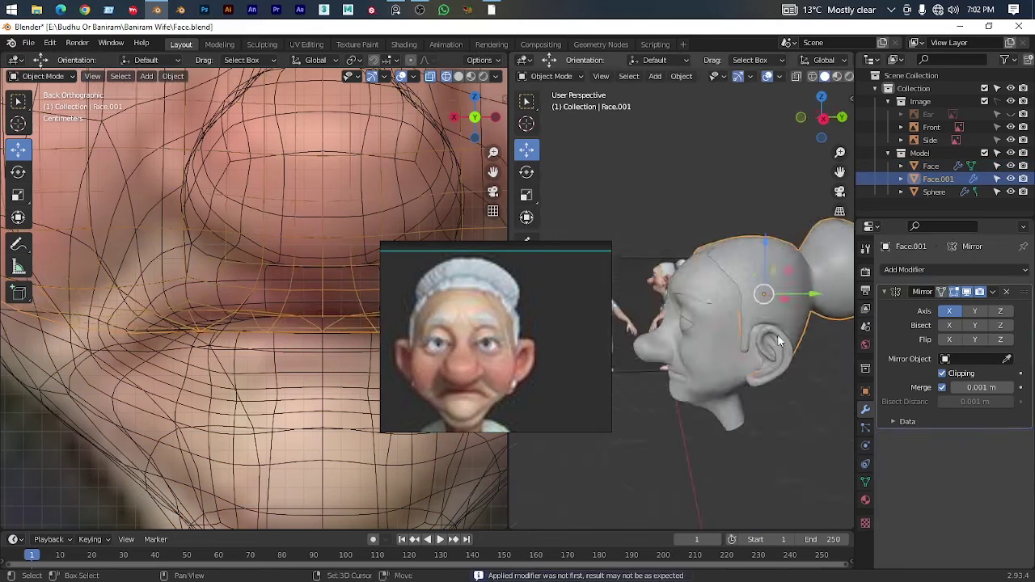
pyautogui.scroll(3)
pyautogui.click(752, 334)
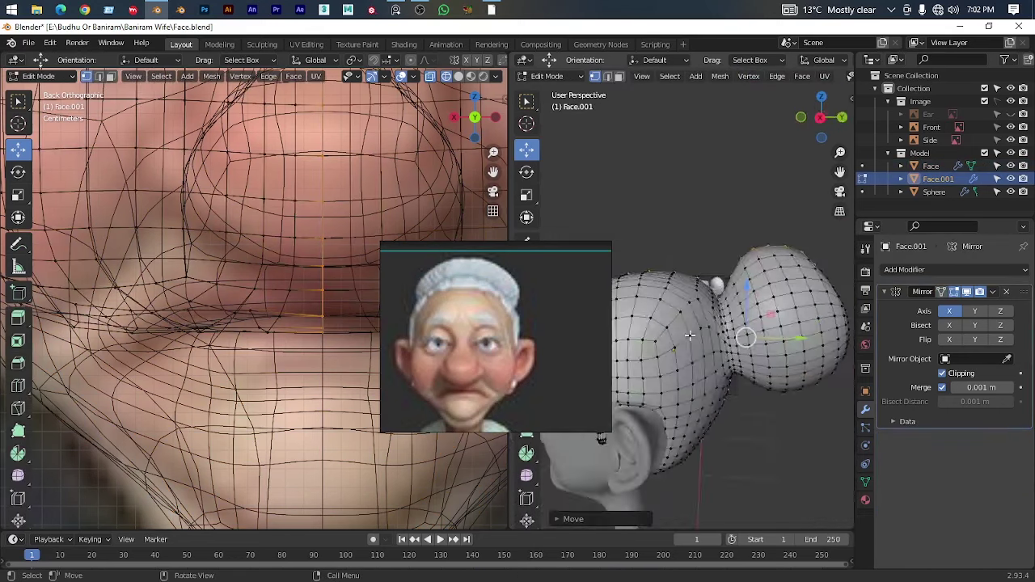
pyautogui.moveTo(753, 333); pyautogui.dragTo(734, 349)
pyautogui.moveTo(808, 323); pyautogui.dragTo(768, 311)
pyautogui.moveTo(752, 295); pyautogui.dragTo(760, 304)
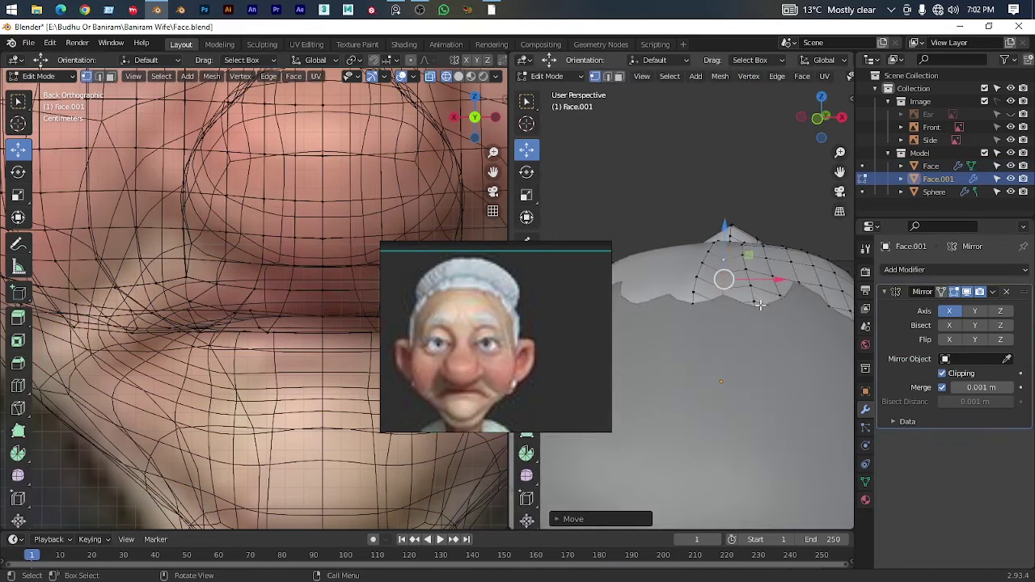
pyautogui.click(745, 226)
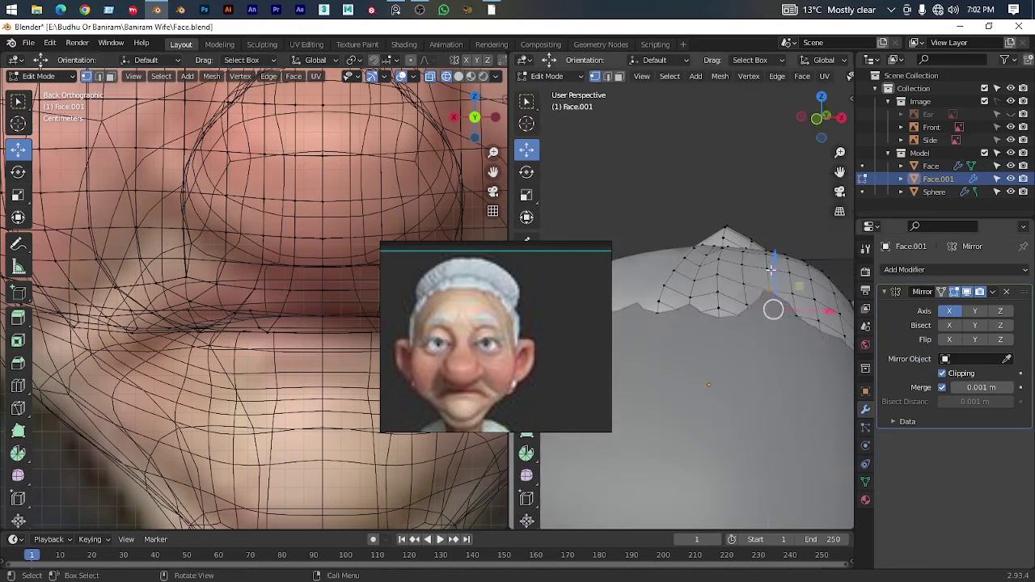
pyautogui.moveTo(745, 226); pyautogui.dragTo(758, 290)
pyautogui.scroll(3)
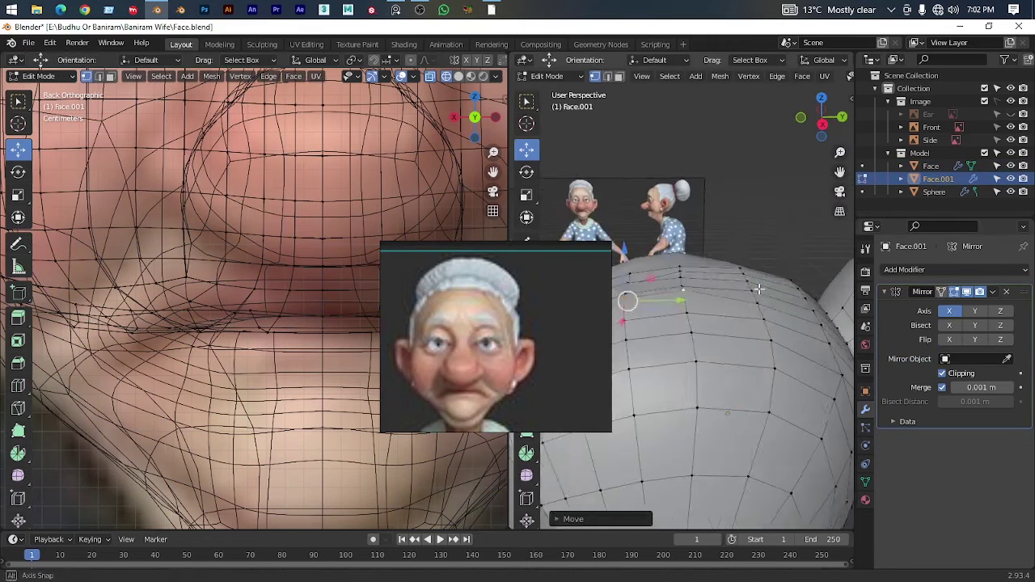
pyautogui.click(815, 326)
pyautogui.moveTo(815, 326); pyautogui.dragTo(761, 322)
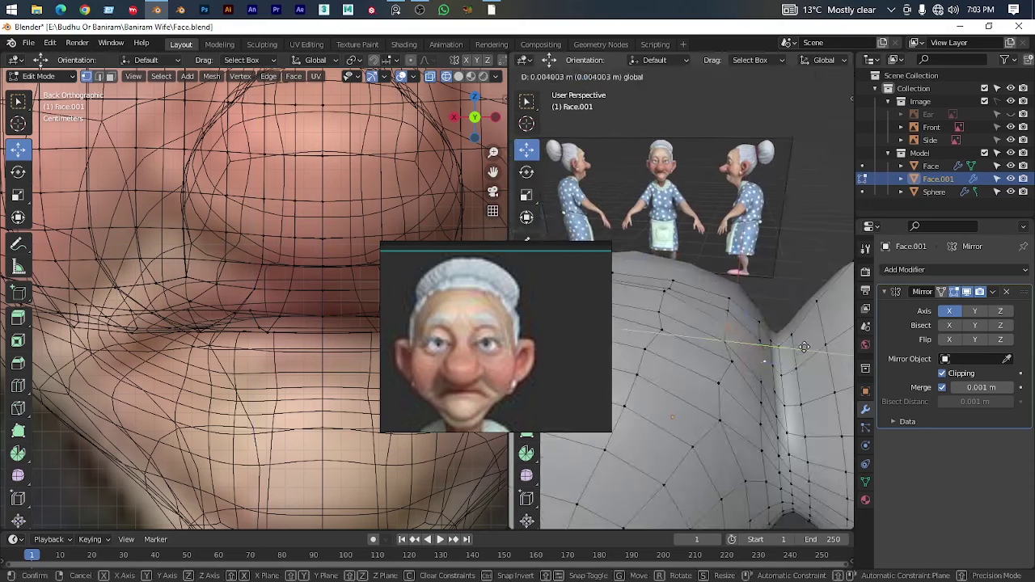
# Add a level-1 Catmull-Clark Subdivision Surface to Face.001 with Ctrl+1
pyautogui.press('Tab')
pyautogui.hotkey('ctrl', '1')
pyautogui.press('Tab')
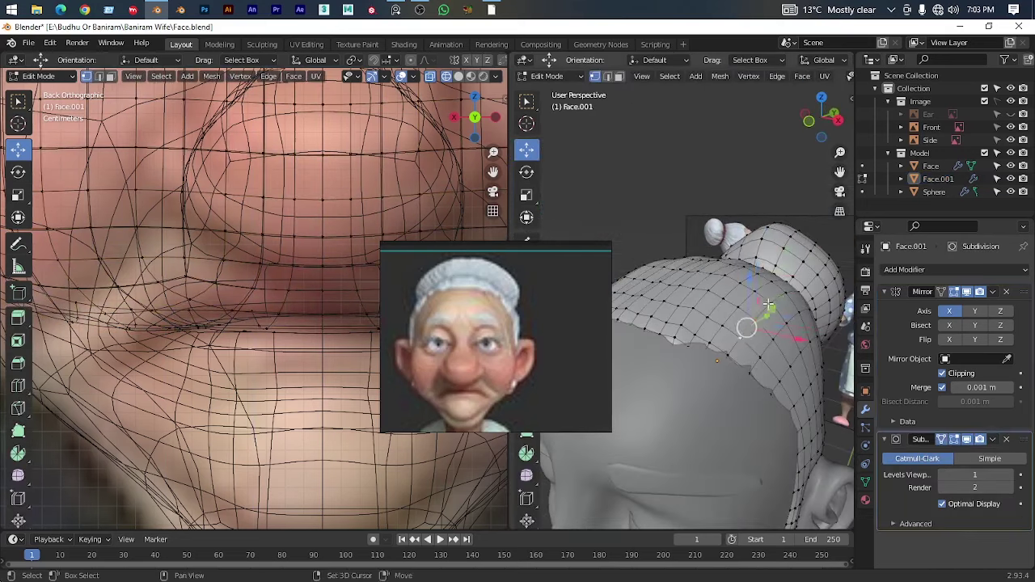
# Slide a new edge loop along the patch's lower edge and adjust nearby vertices
pyautogui.moveTo(756, 317); pyautogui.dragTo(751, 316)
pyautogui.press('g')
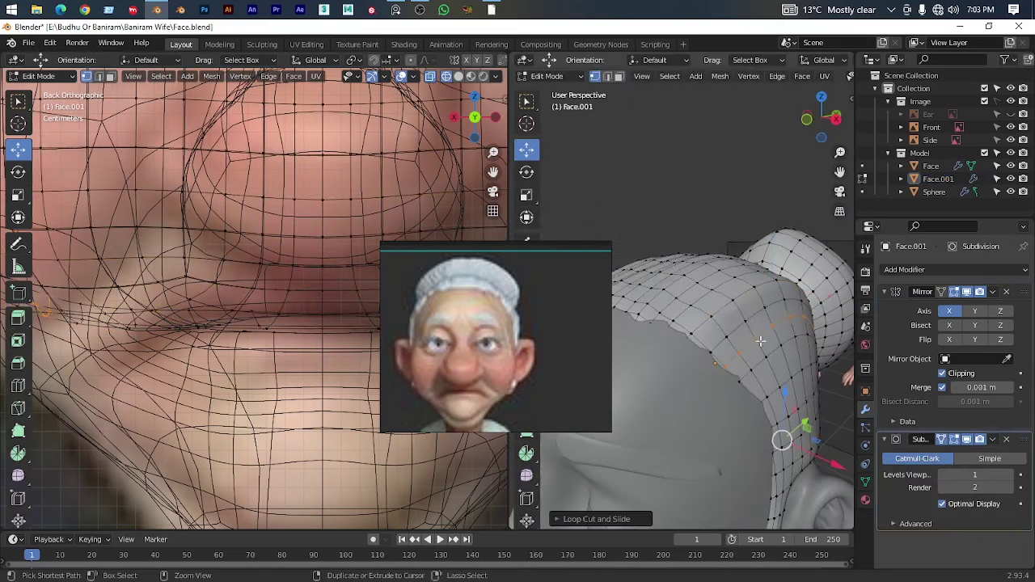
pyautogui.moveTo(776, 350); pyautogui.dragTo(778, 402)
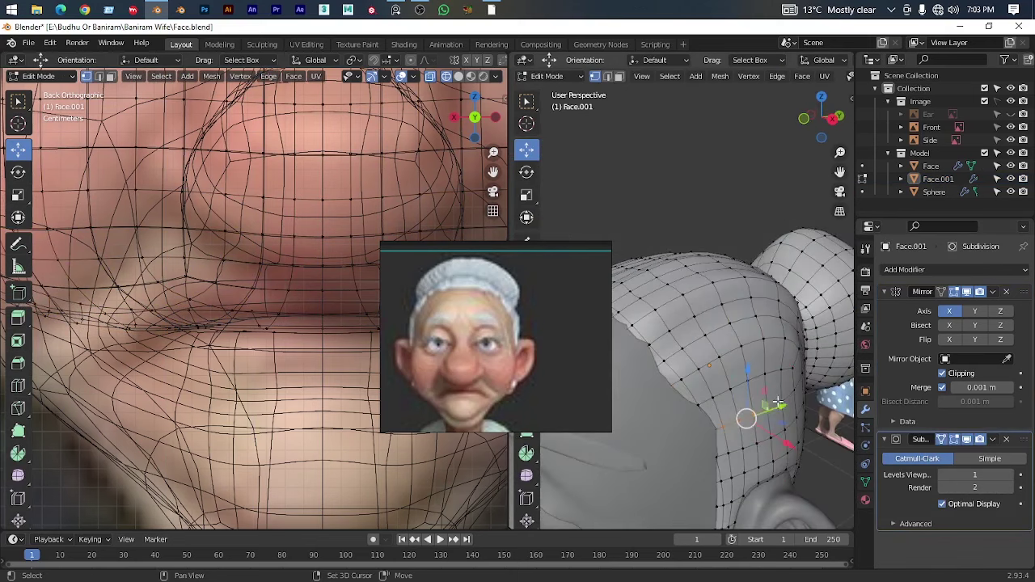
pyautogui.moveTo(794, 455); pyautogui.dragTo(748, 253)
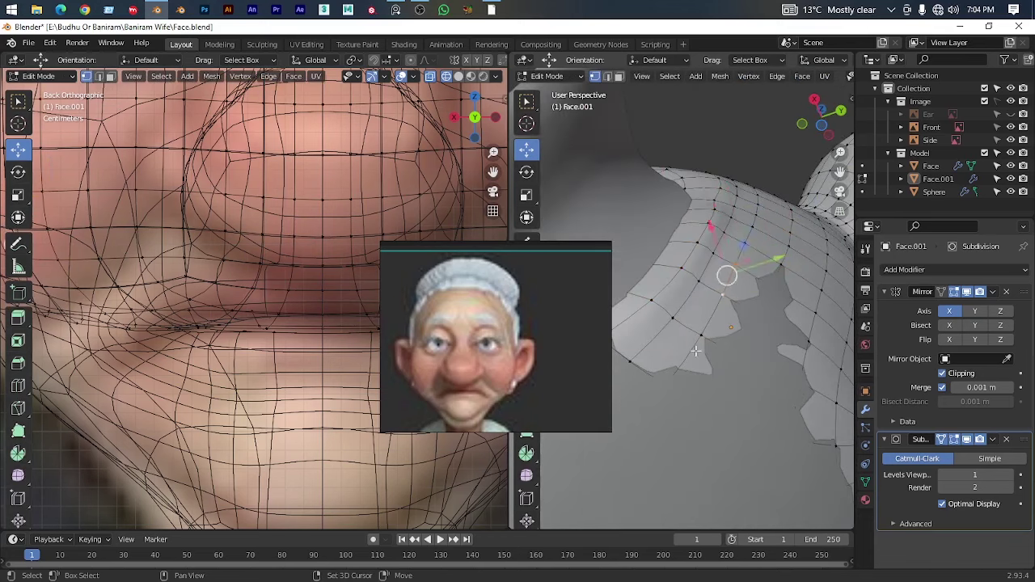
pyautogui.click(792, 291)
pyautogui.moveTo(792, 291); pyautogui.dragTo(763, 185)
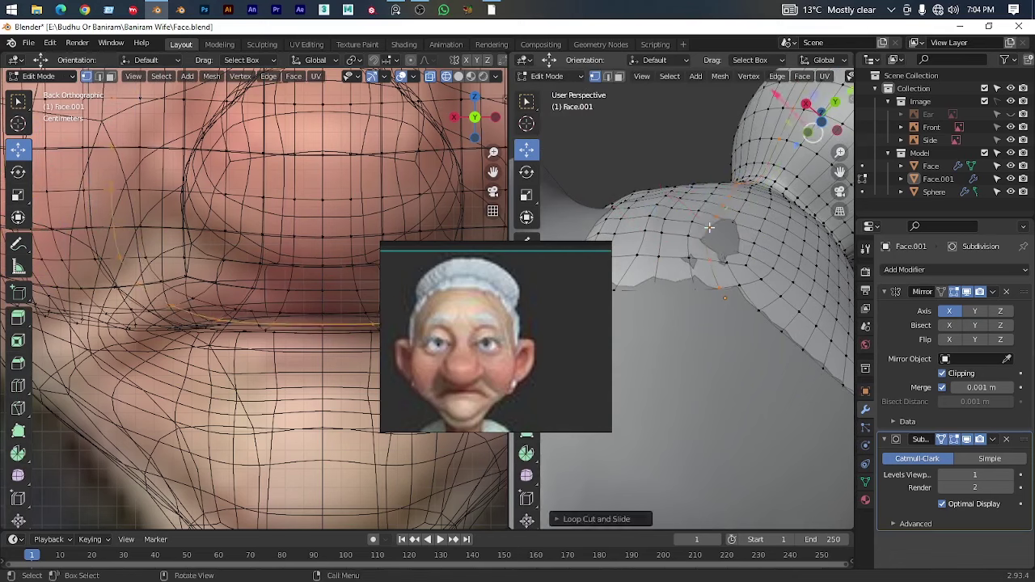
pyautogui.click(745, 179)
pyautogui.moveTo(745, 179); pyautogui.dragTo(741, 230)
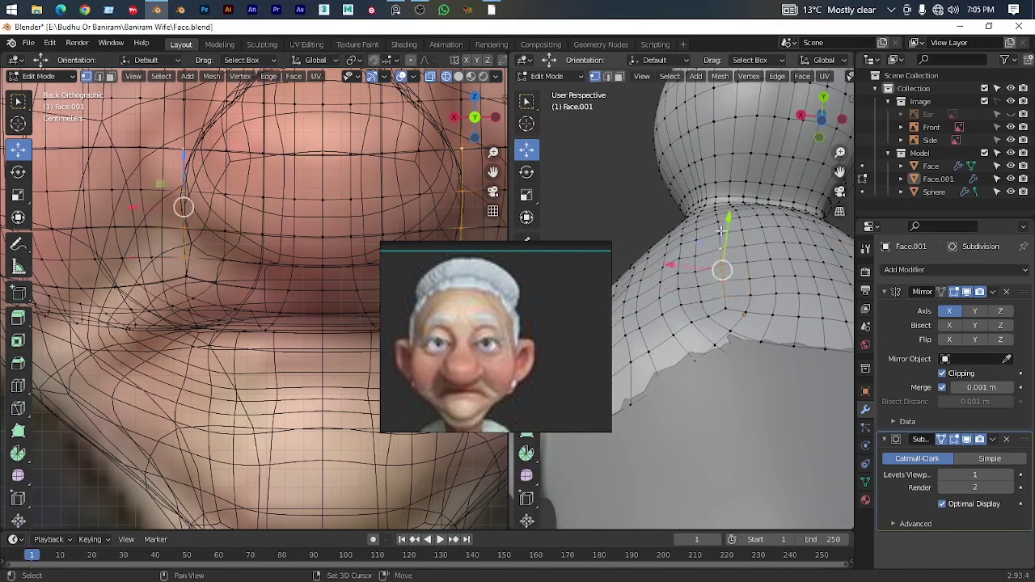
# Select the edge loops around the neck area of the mesh
pyautogui.moveTo(720, 231); pyautogui.dragTo(682, 278)
pyautogui.click(714, 203)
pyautogui.click(727, 355)
# Move the bun's edge loops and shrink them to about 0.8, then scale along X
pyautogui.scroll(3)
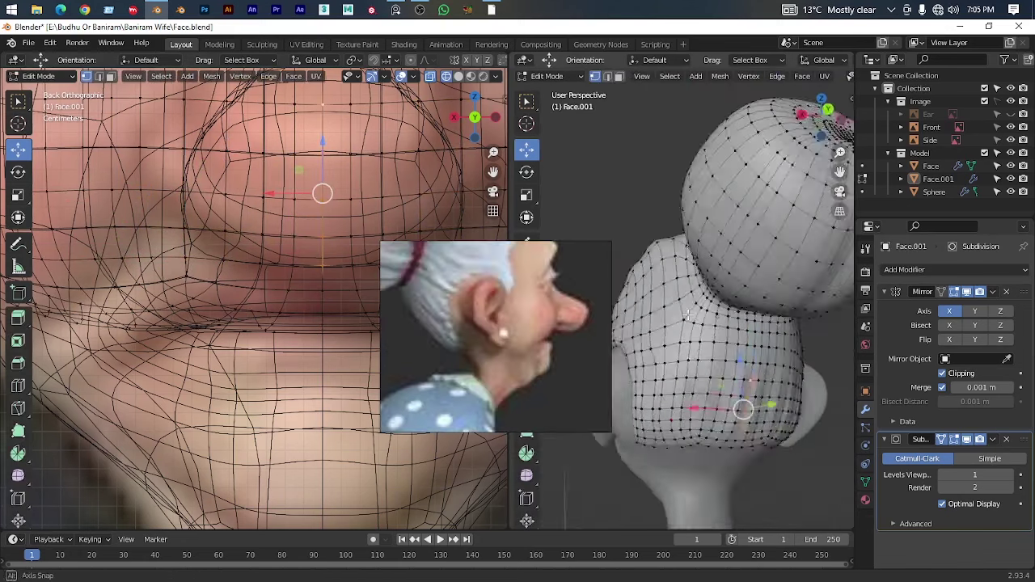
pyautogui.moveTo(727, 339); pyautogui.dragTo(783, 266)
pyautogui.press('g')
pyautogui.click(790, 342)
pyautogui.click(771, 329)
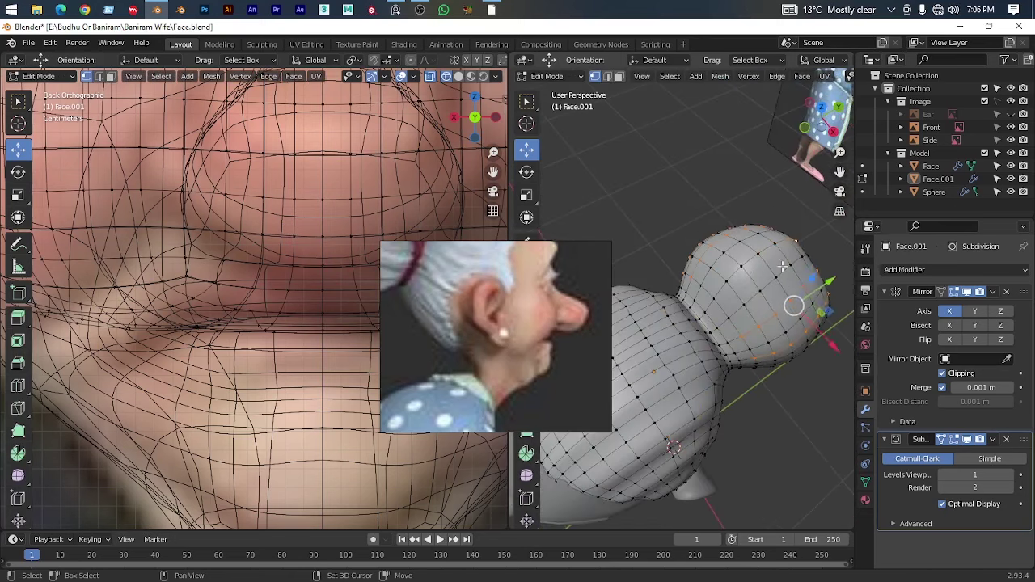
pyautogui.click(812, 404)
pyautogui.moveTo(812, 404); pyautogui.dragTo(761, 376)
pyautogui.moveTo(673, 402); pyautogui.dragTo(728, 315)
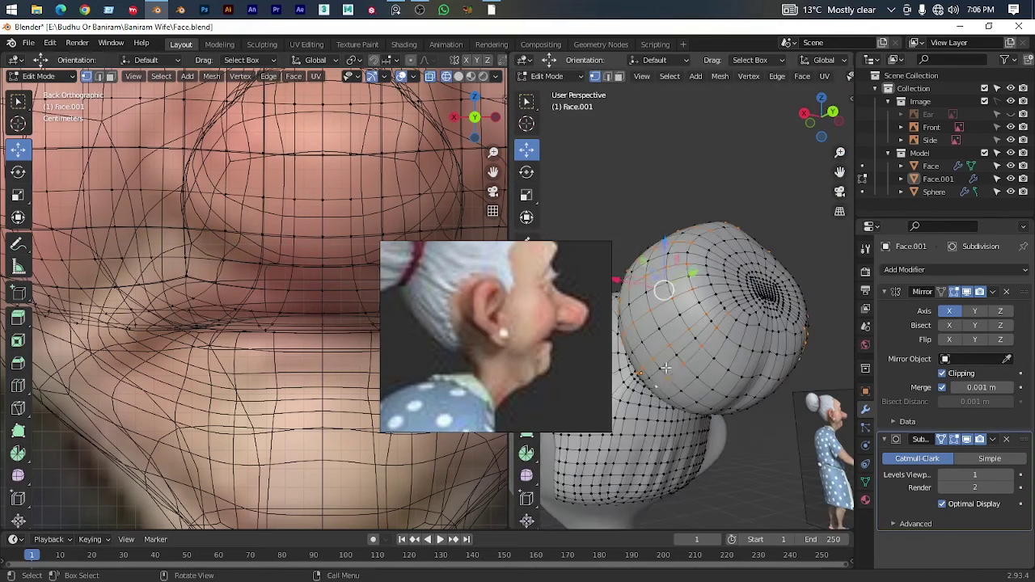
pyautogui.moveTo(664, 367); pyautogui.dragTo(668, 338)
pyautogui.moveTo(811, 321); pyautogui.dragTo(734, 226)
pyautogui.moveTo(688, 341); pyautogui.dragTo(800, 485)
pyautogui.press('s')
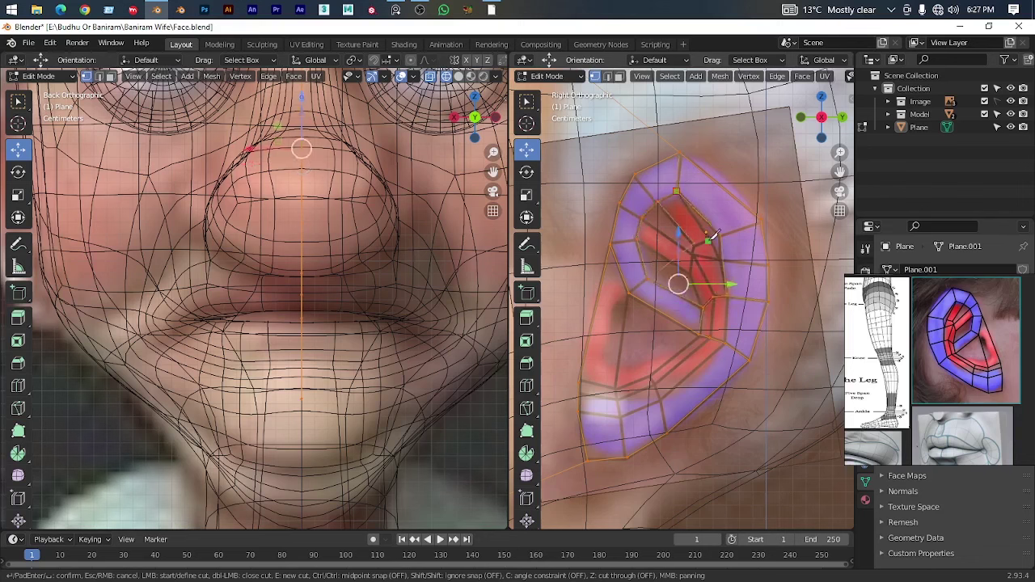
# Delete a stray vertex from the ear mesh and dissolve the selected inner edges
pyautogui.scroll(3)
pyautogui.press('Return')
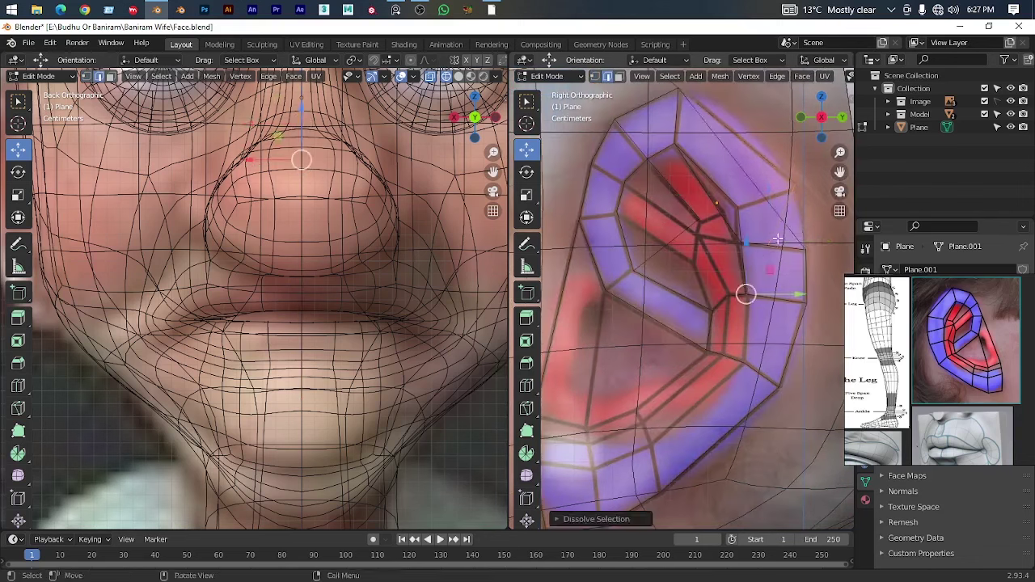
pyautogui.scroll(3)
pyautogui.press('x')
pyautogui.click(760, 293)
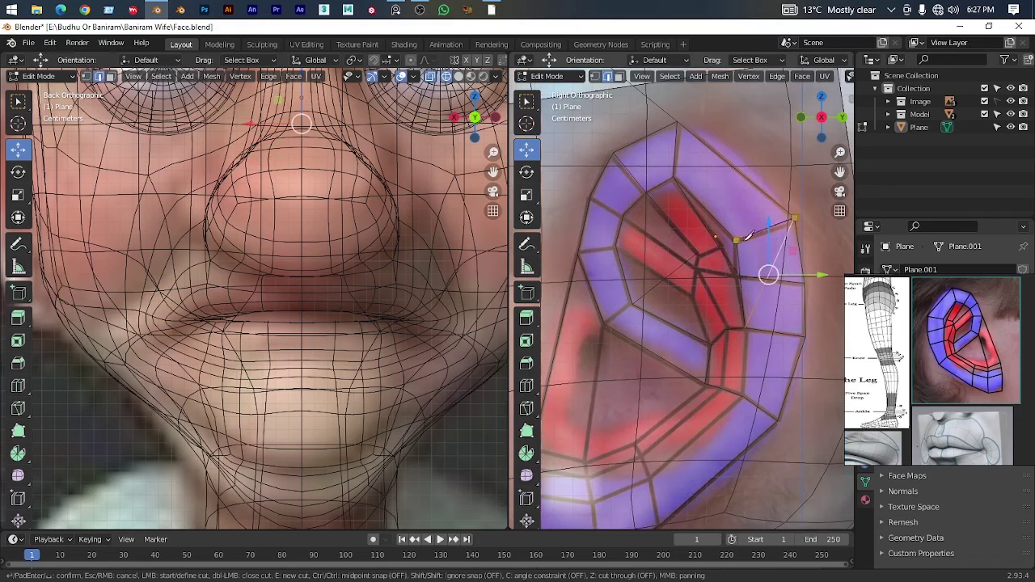
pyautogui.hotkey('ctrl', 'x')
pyautogui.scroll(-3)
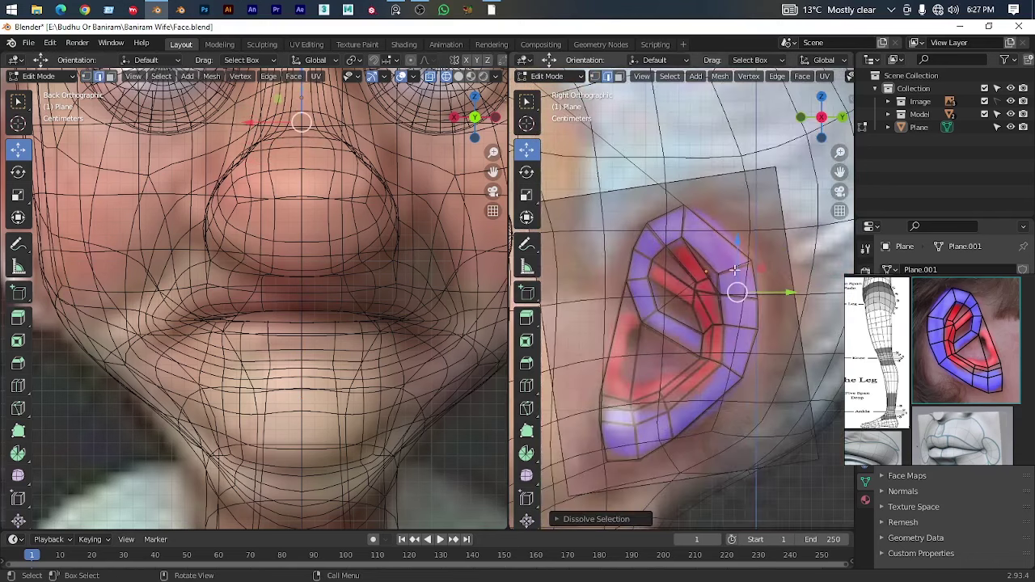
# Knife a cut across the inner ear loop
pyautogui.press('k')
pyautogui.scroll(3)
pyautogui.scroll(3)
pyautogui.click(602, 325)
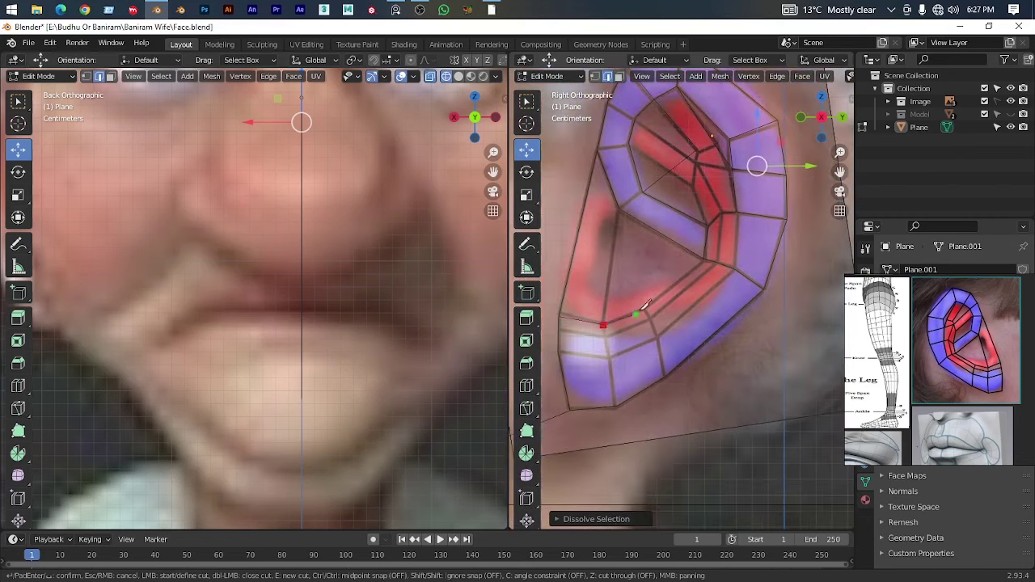
pyautogui.press('k')
pyautogui.scroll(3)
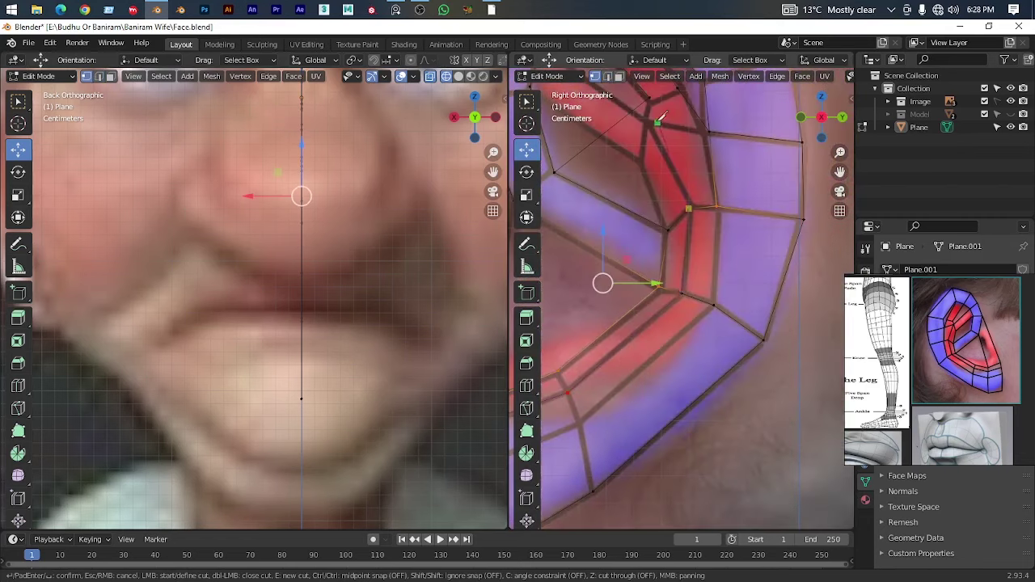
pyautogui.moveTo(600, 282); pyautogui.dragTo(739, 287)
pyautogui.scroll(-3)
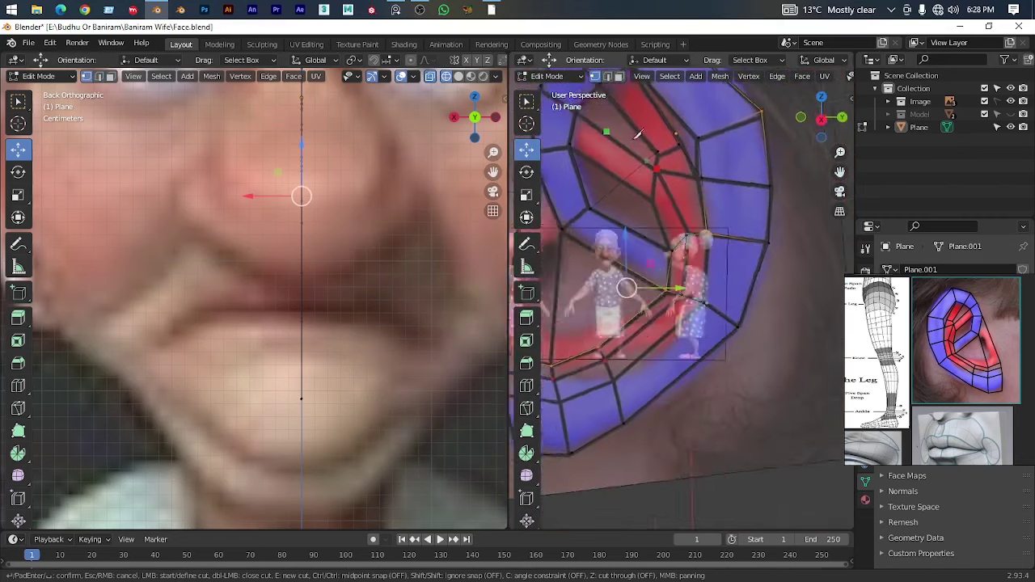
pyautogui.press('Return')
# In side view, add further knife cuts across the lower and inner ear loops
pyautogui.press('KP_3')
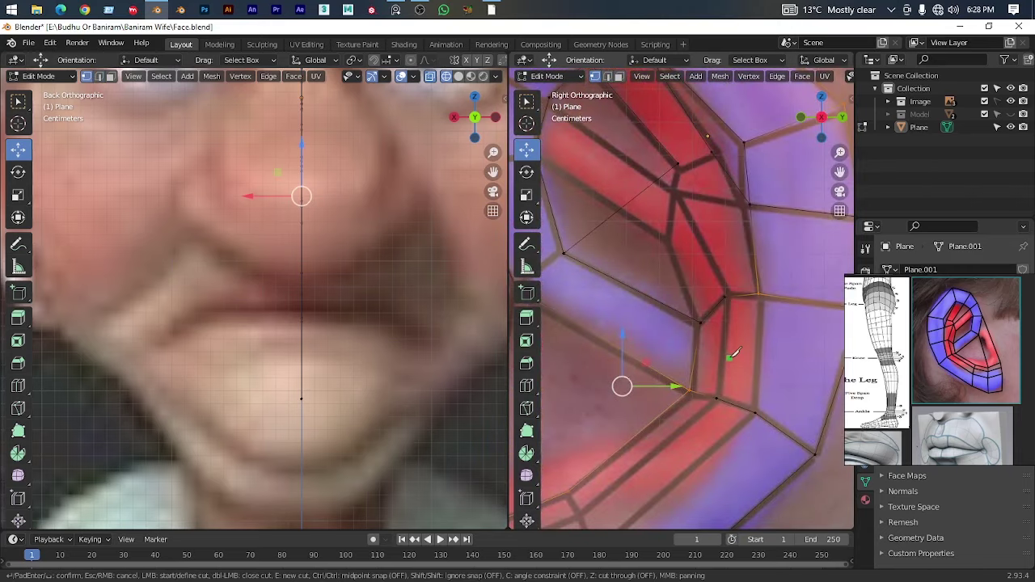
pyautogui.scroll(-3)
pyautogui.scroll(-3)
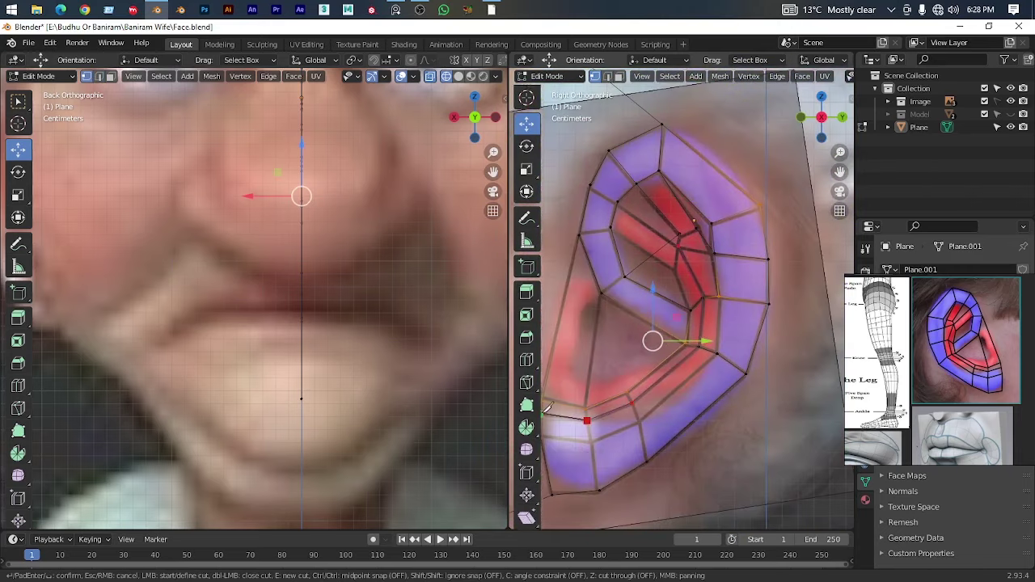
pyautogui.scroll(3)
pyautogui.scroll(-3)
pyautogui.scroll(3)
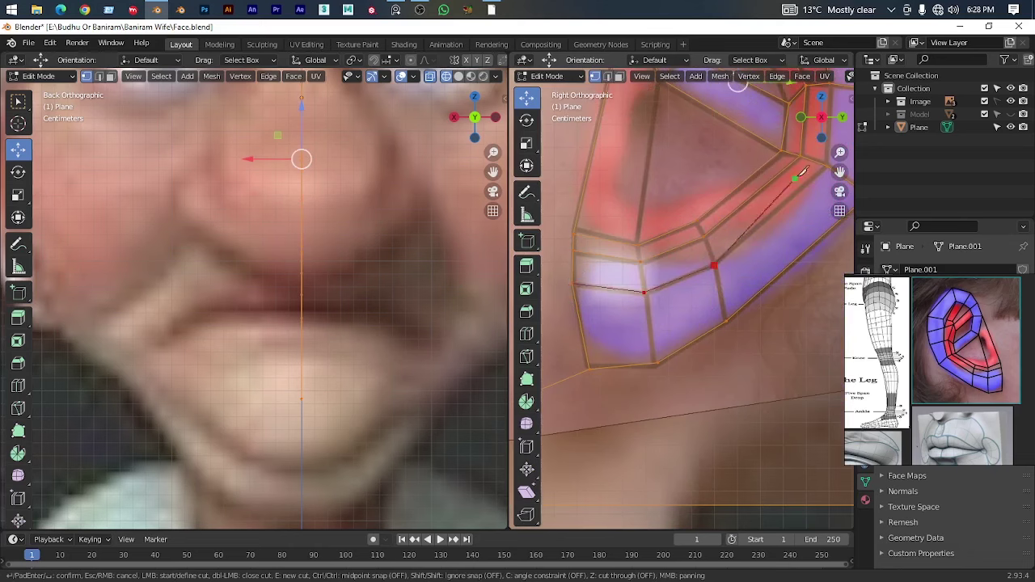
pyautogui.scroll(-3)
pyautogui.scroll(3)
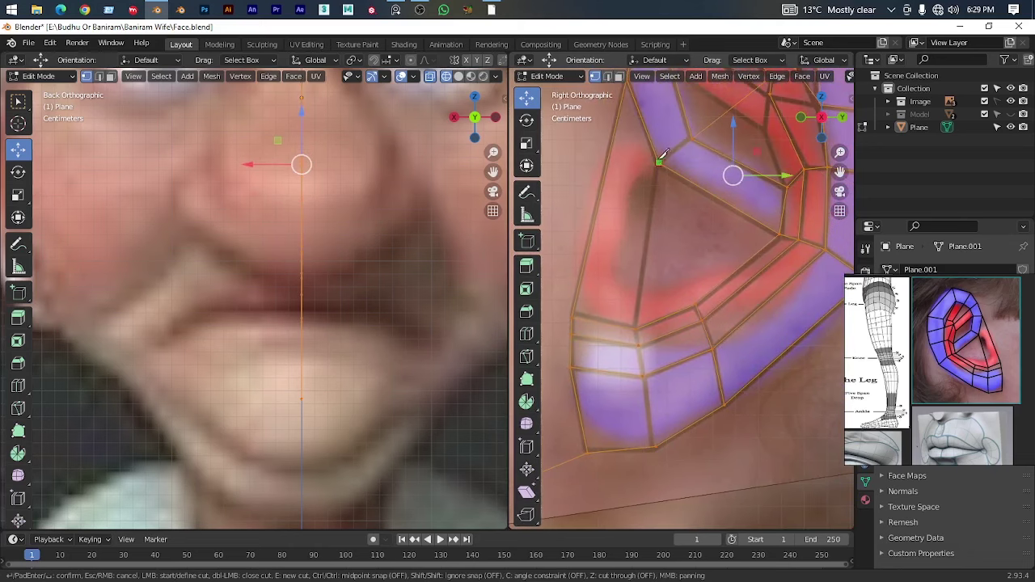
pyautogui.press('Return')
pyautogui.scroll(-3)
pyautogui.scroll(3)
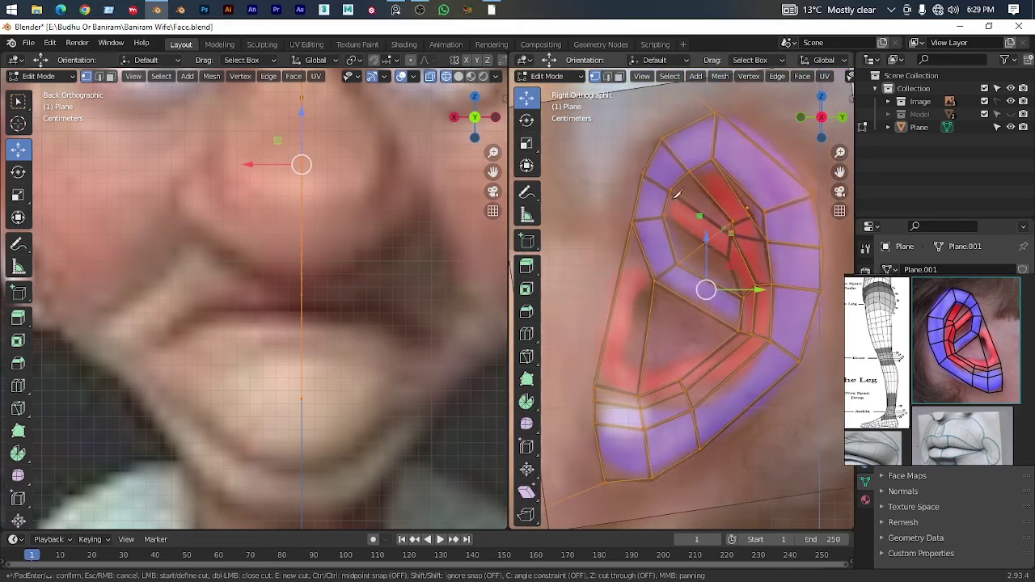
pyautogui.press('Return')
pyautogui.scroll(3)
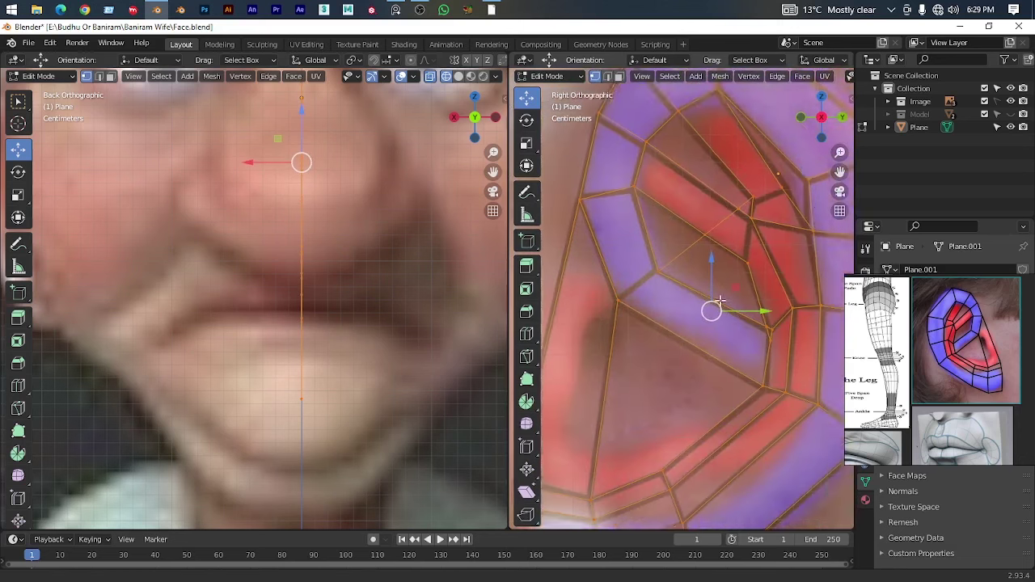
pyautogui.scroll(3)
pyautogui.scroll(3)
pyautogui.scroll(3)
pyautogui.scroll(-3)
# Knife one more inner-ear cut and dissolve the leftover extra edges
pyautogui.press('k')
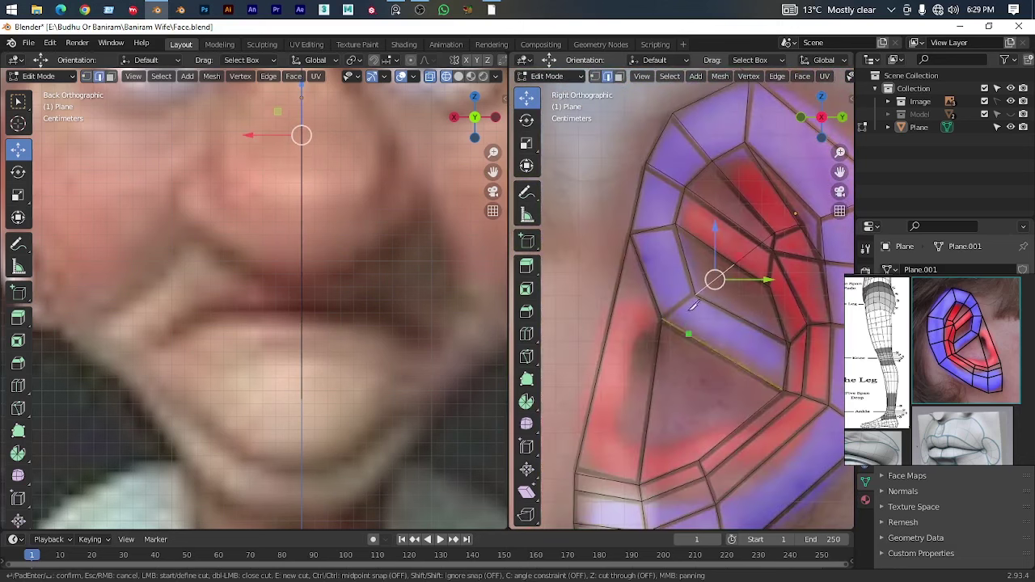
pyautogui.scroll(-3)
pyautogui.hotkey('ctrl', 'x')
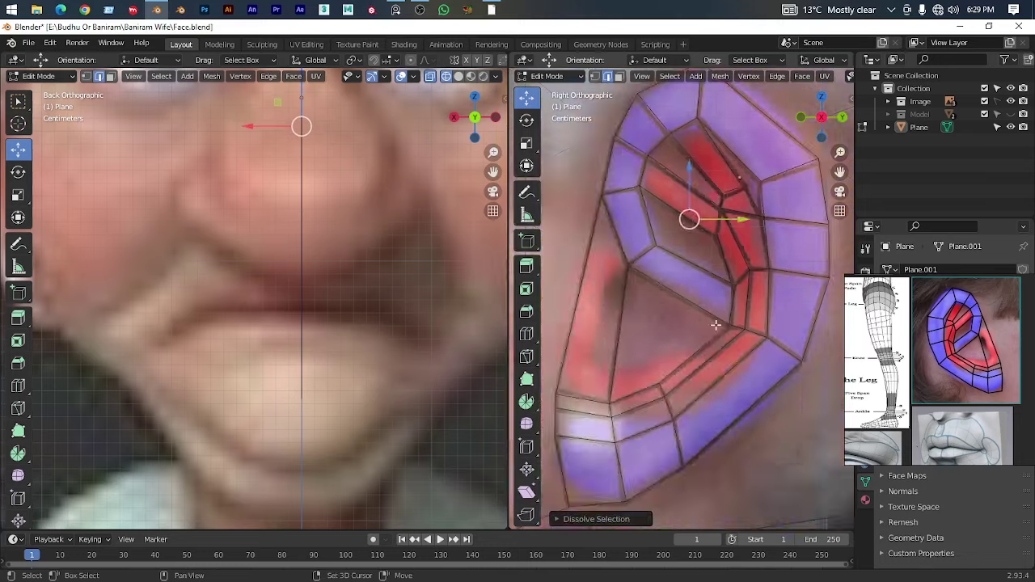
pyautogui.moveTo(687, 267); pyautogui.dragTo(714, 293)
pyautogui.scroll(-3)
# Extrude the ear faces sideways along Y to give the ear depth
pyautogui.press('x')
pyautogui.press('Escape')
pyautogui.press('KP_3')
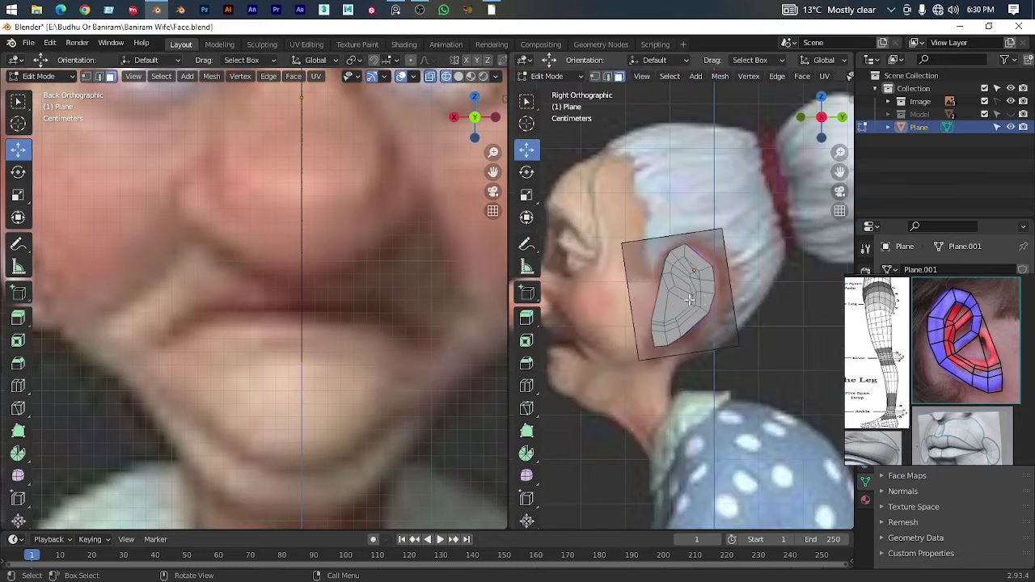
pyautogui.scroll(3)
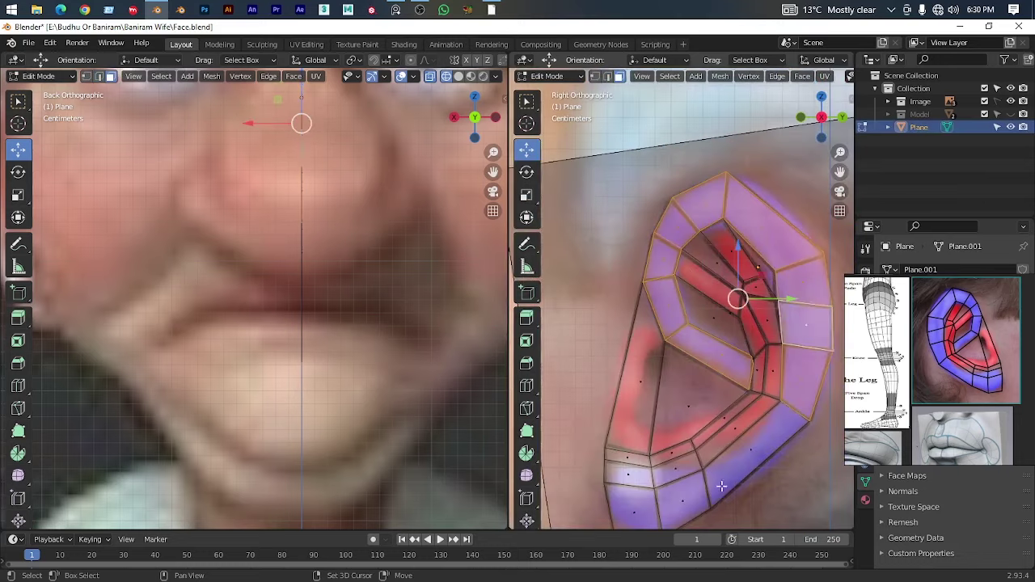
pyautogui.moveTo(632, 478); pyautogui.dragTo(693, 467)
pyautogui.scroll(-3)
pyautogui.press('e')
pyautogui.press('KP_3')
pyautogui.scroll(3)
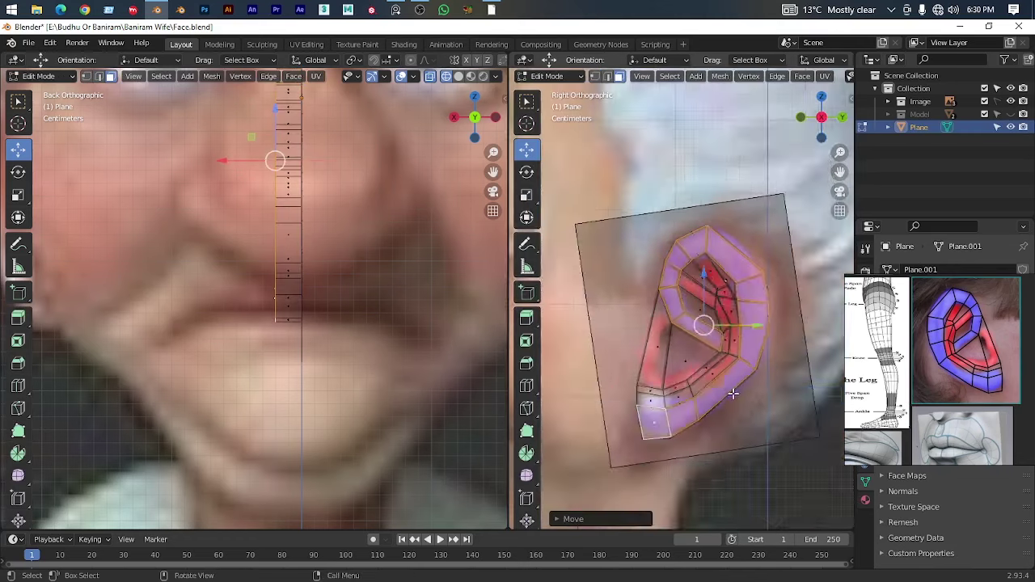
pyautogui.scroll(3)
pyautogui.click(747, 307)
# Toggle X-ray with Alt+Z to inspect the ear's new thickness from several angles
pyautogui.moveTo(727, 474); pyautogui.dragTo(706, 429)
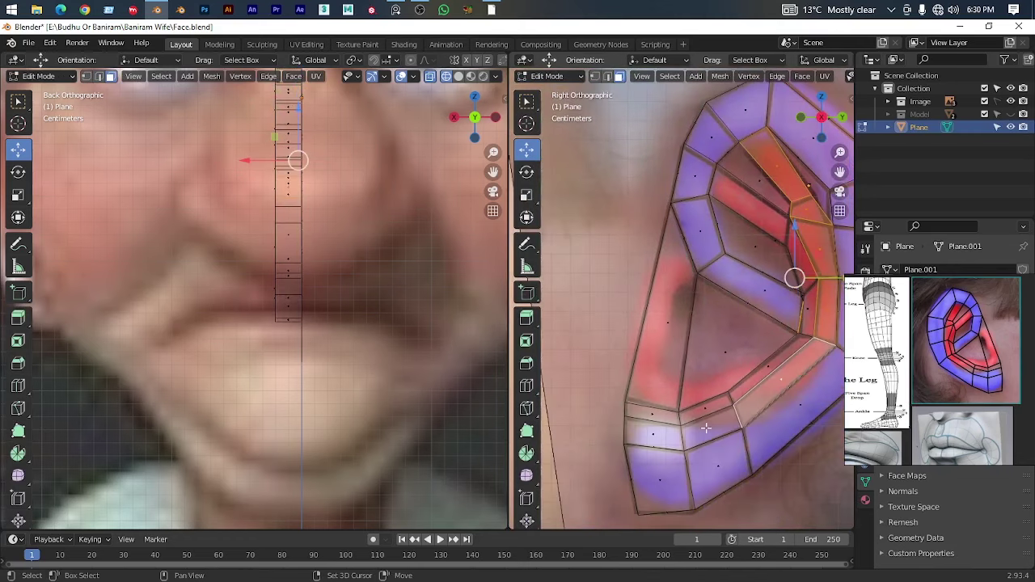
pyautogui.scroll(3)
pyautogui.hotkey('alt', 'z')
pyautogui.moveTo(673, 323); pyautogui.dragTo(636, 347)
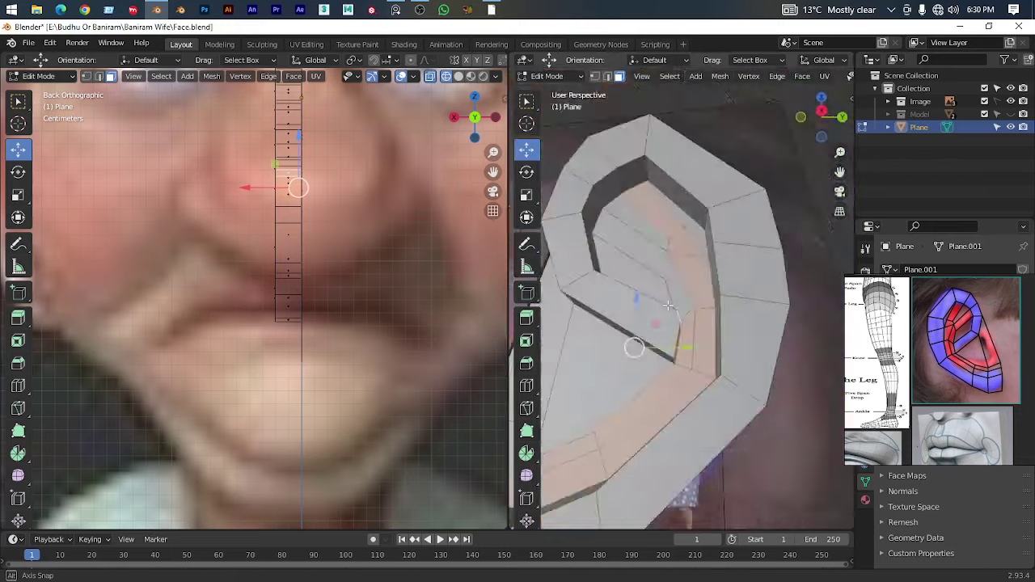
pyautogui.press('KP_3')
pyautogui.scroll(3)
pyautogui.scroll(-3)
pyautogui.hotkey('alt', 'z')
pyautogui.scroll(3)
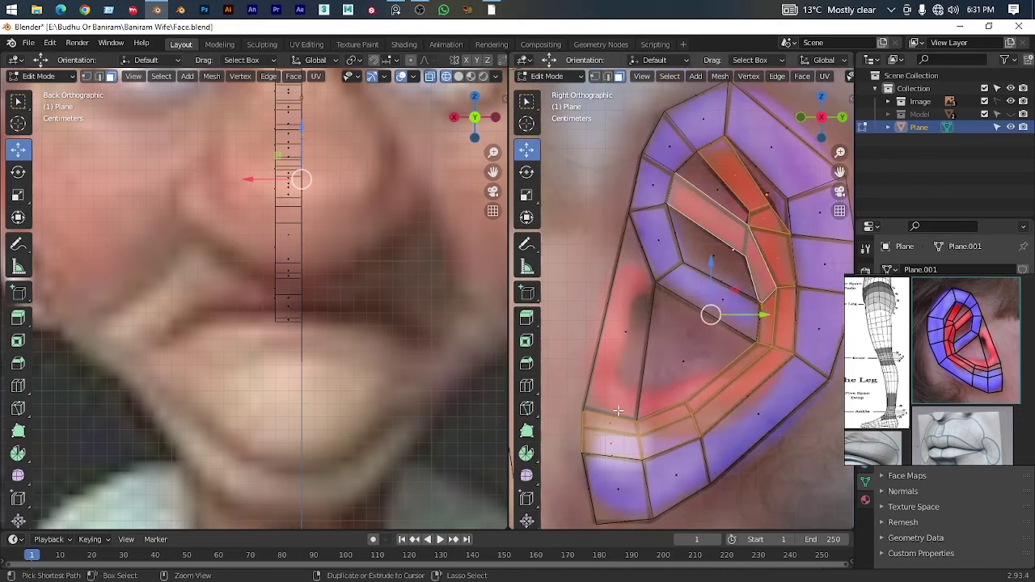
pyautogui.hotkey('alt', 'z')
pyautogui.scroll(-3)
pyautogui.moveTo(722, 337); pyautogui.dragTo(755, 380)
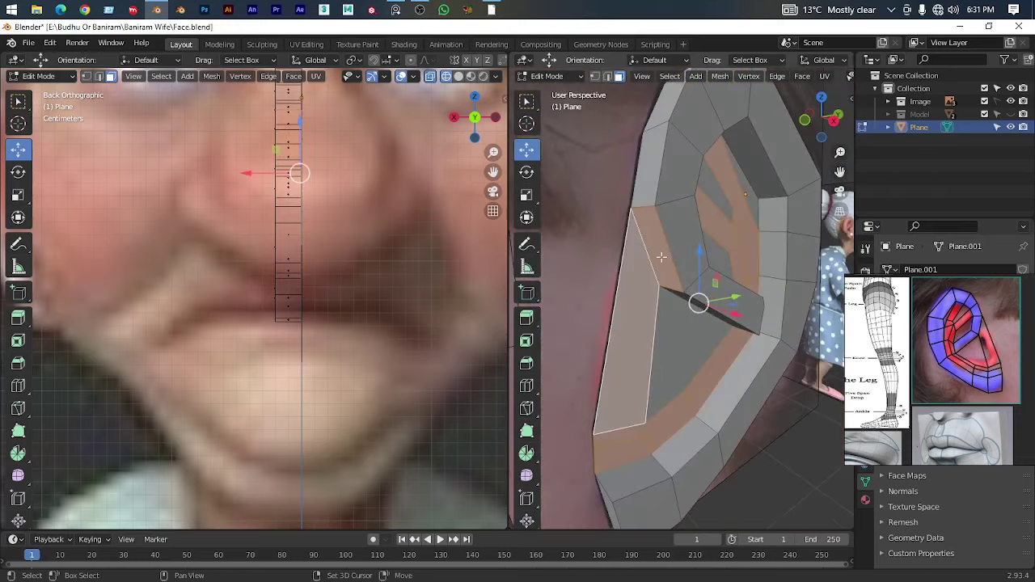
pyautogui.moveTo(661, 256); pyautogui.dragTo(751, 284)
# Return to Object Mode and select the ear object
pyautogui.hotkey('alt', 'z')
pyautogui.scroll(-3)
pyautogui.press('Tab')
pyautogui.scroll(-3)
pyautogui.scroll(3)
pyautogui.click(693, 326)
pyautogui.rightClick(693, 326)
pyautogui.press('Escape')
pyautogui.moveTo(693, 327); pyautogui.dragTo(866, 179)
# Re-enter Edit Mode on the ear and cancel a trial move of its geometry
pyautogui.press('Tab')
pyautogui.press('g')
pyautogui.rightClick(759, 354)
# Give the ear a level-1 Subdivision Surface and enable On Cage in edit mode
pyautogui.press('Tab')
pyautogui.click(772, 224)
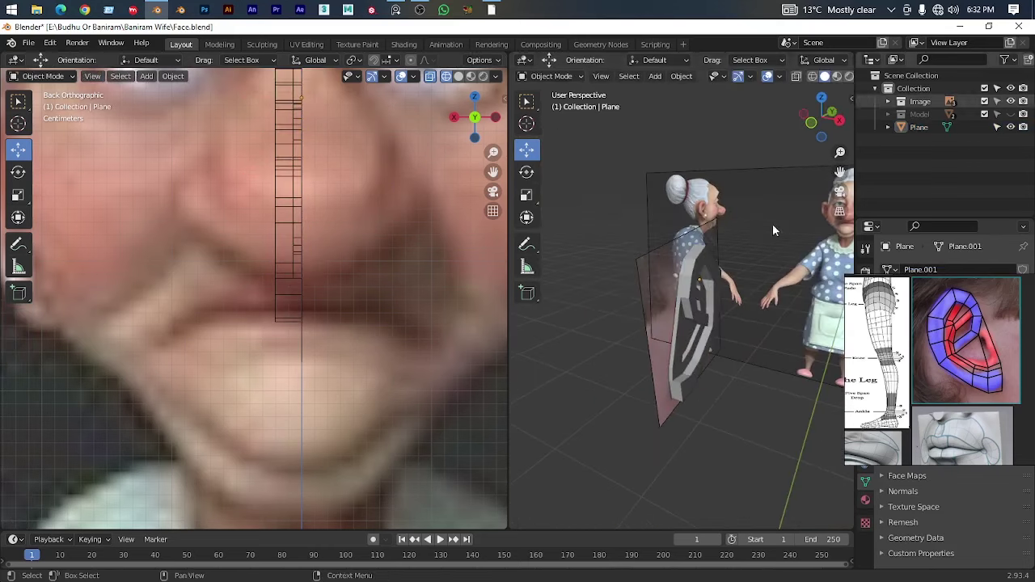
pyautogui.moveTo(772, 224); pyautogui.dragTo(761, 395)
pyautogui.click(723, 347)
pyautogui.hotkey('ctrl', '1')
pyautogui.moveTo(723, 353); pyautogui.dragTo(718, 286)
pyautogui.press('Tab')
pyautogui.click(865, 410)
pyautogui.click(941, 295)
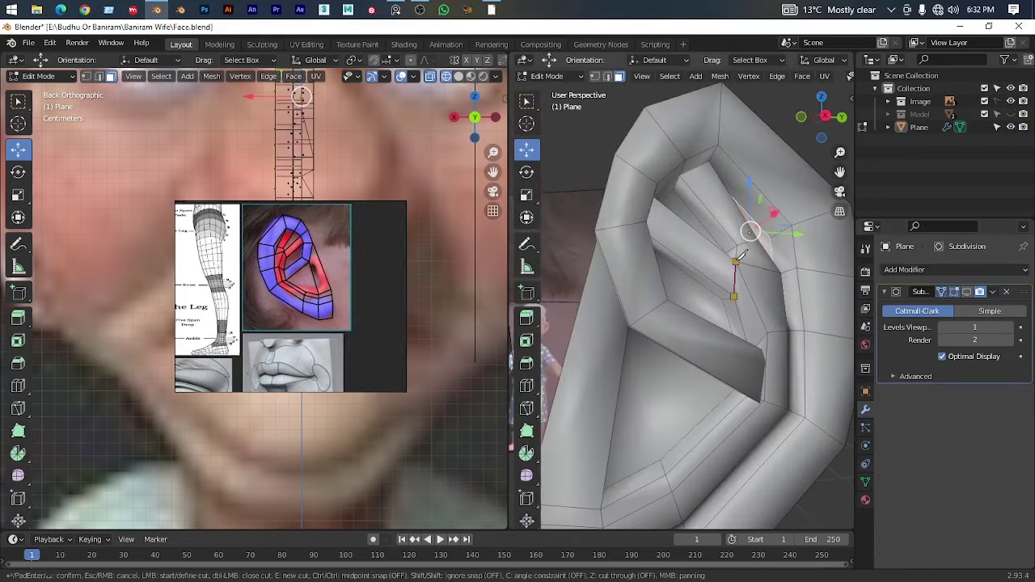
# Finish the knife cut on the ear and merge the selected rim vertices
pyautogui.press('Return')
pyautogui.scroll(-3)
pyautogui.scroll(3)
pyautogui.moveTo(640, 203); pyautogui.dragTo(659, 240)
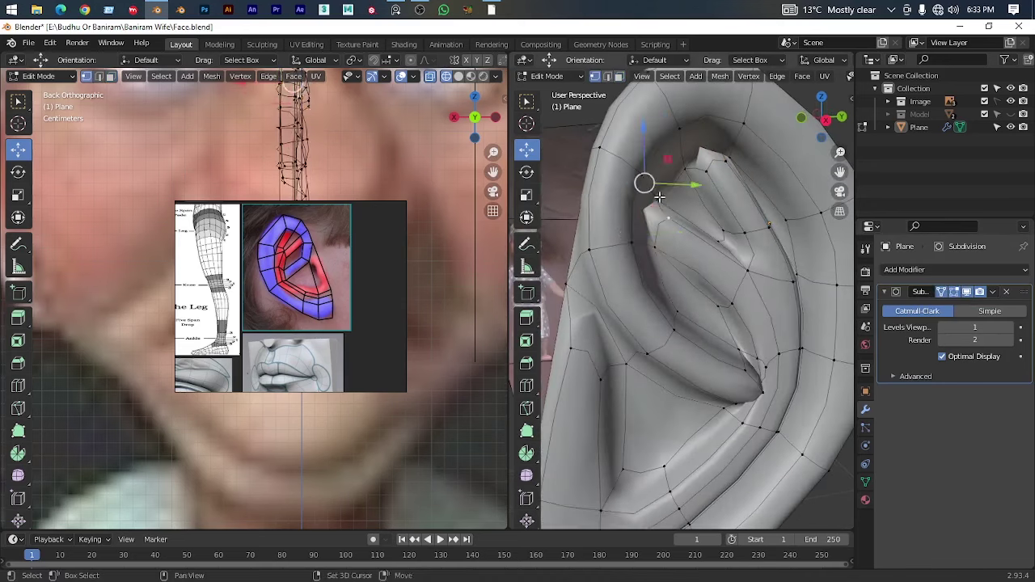
pyautogui.press('m')
pyautogui.click(659, 196)
pyautogui.scroll(3)
pyautogui.scroll(-3)
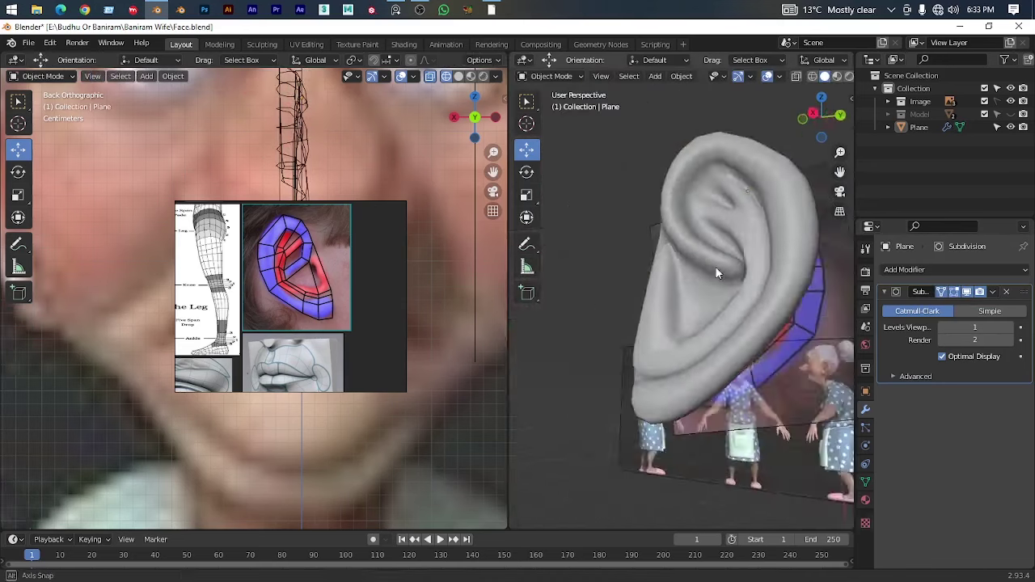
# Switch to face selection and scale the earlobe
pyautogui.moveTo(715, 266); pyautogui.dragTo(688, 391)
pyautogui.scroll(3)
pyautogui.scroll(-3)
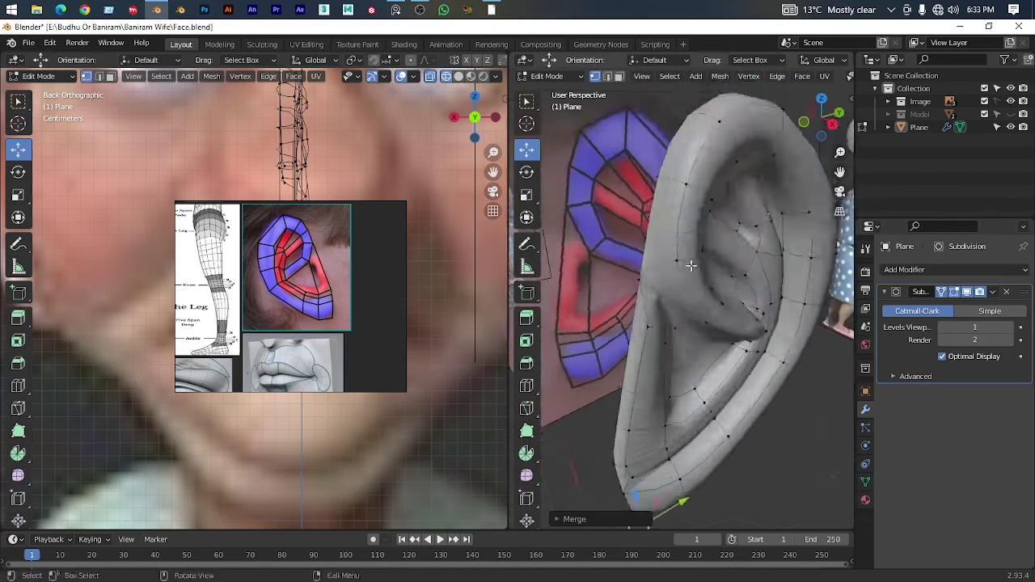
pyautogui.moveTo(732, 354); pyautogui.dragTo(658, 345)
pyautogui.press('3')
pyautogui.scroll(3)
pyautogui.scroll(3)
pyautogui.scroll(-3)
pyautogui.press('s')
pyautogui.click(688, 401)
# Move the selected ear vertices into place and check the ear's overall shape
pyautogui.scroll(3)
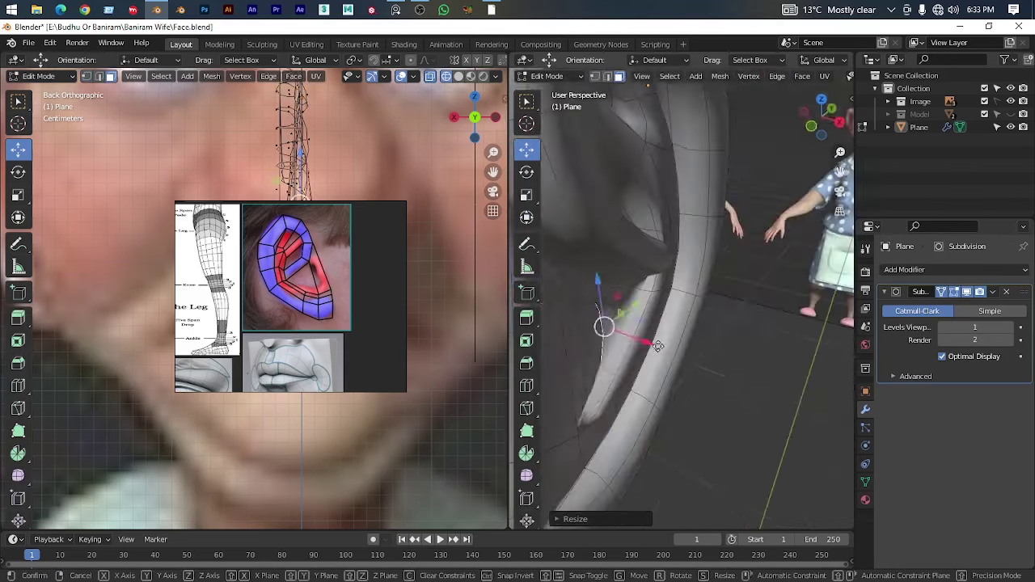
pyautogui.click(615, 382)
pyautogui.scroll(-3)
pyautogui.moveTo(615, 381); pyautogui.dragTo(628, 237)
pyautogui.scroll(3)
pyautogui.moveTo(690, 331); pyautogui.dragTo(643, 366)
# Raise the ear's subdivision to level 3, then rescale and reposition the selected ear geometry
pyautogui.press('Tab')
pyautogui.scroll(-3)
pyautogui.hotkey('ctrl', '3')
pyautogui.scroll(3)
pyautogui.press('Tab')
pyautogui.press('s')
pyautogui.click(751, 419)
pyautogui.scroll(-3)
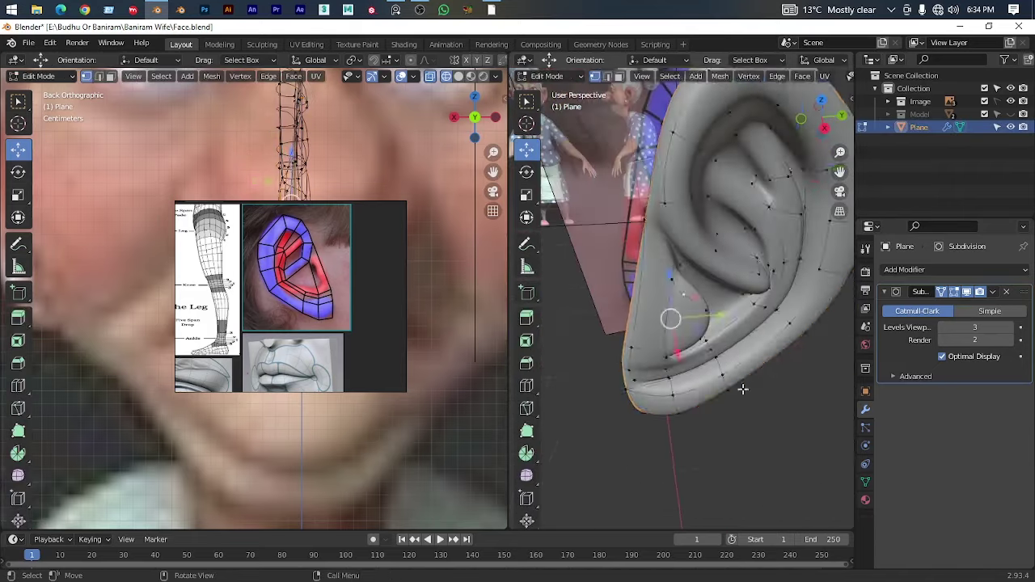
pyautogui.moveTo(742, 388); pyautogui.dragTo(645, 326)
pyautogui.click(722, 327)
pyautogui.moveTo(582, 259); pyautogui.dragTo(685, 243)
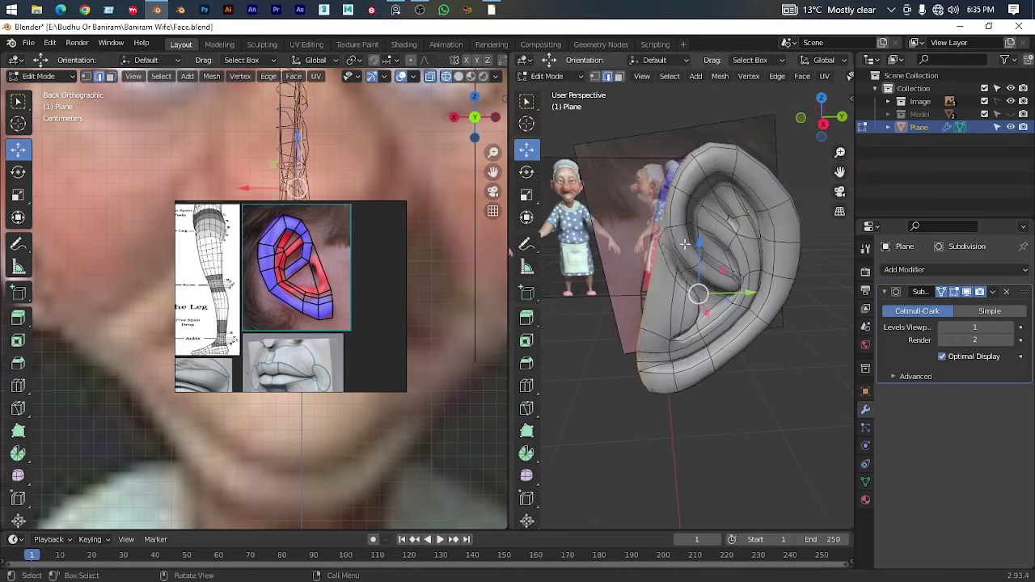
pyautogui.moveTo(753, 328); pyautogui.dragTo(620, 284)
# Move the head's vertices around the ear's base and select the base vertices to refine the joint
pyautogui.moveTo(650, 303); pyautogui.dragTo(613, 249)
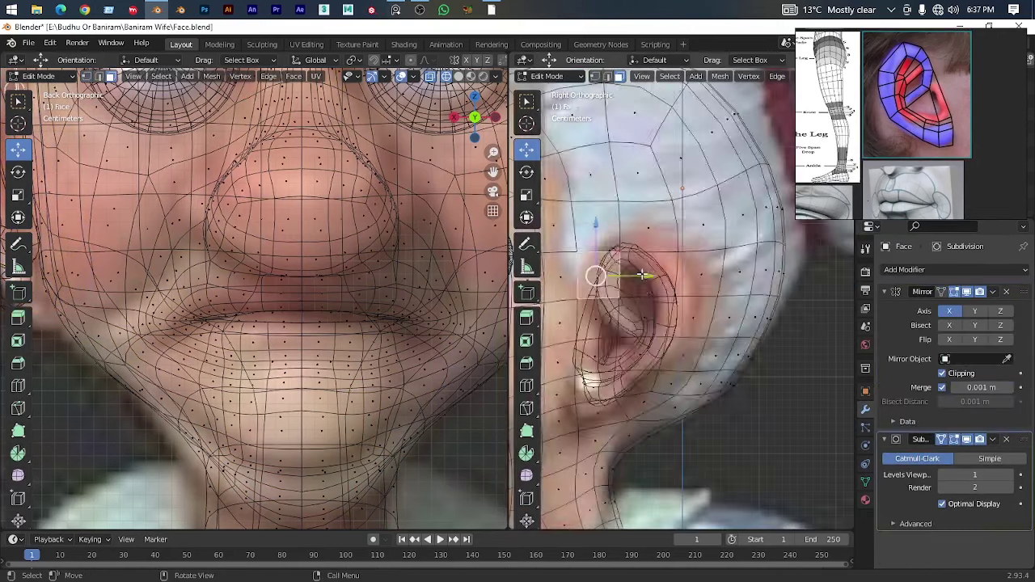
pyautogui.click(696, 250)
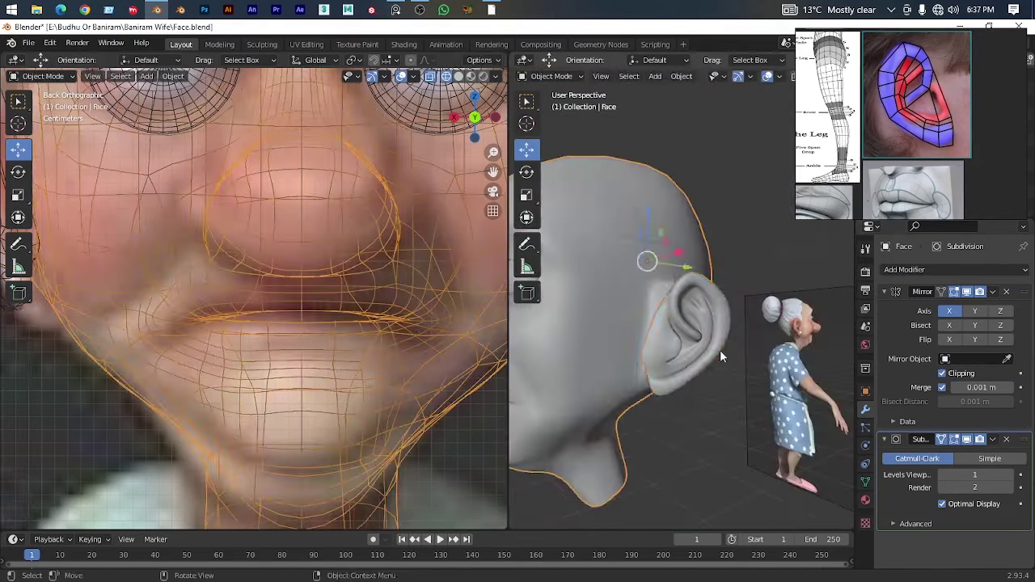
pyautogui.press('Tab')
pyautogui.moveTo(732, 238); pyautogui.dragTo(675, 298)
pyautogui.moveTo(720, 357); pyautogui.dragTo(703, 288)
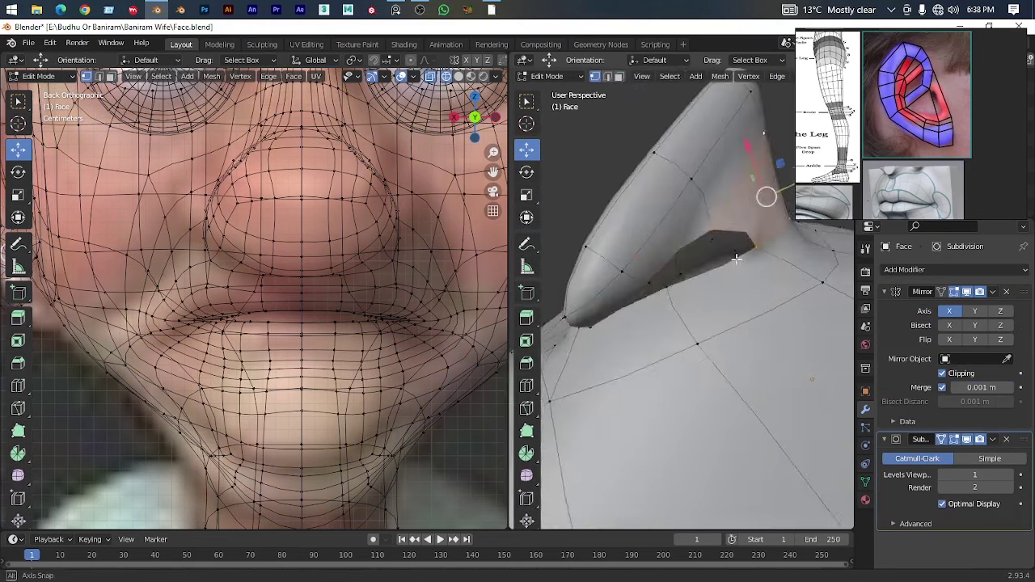
pyautogui.moveTo(714, 229); pyautogui.dragTo(682, 318)
pyautogui.click(715, 318)
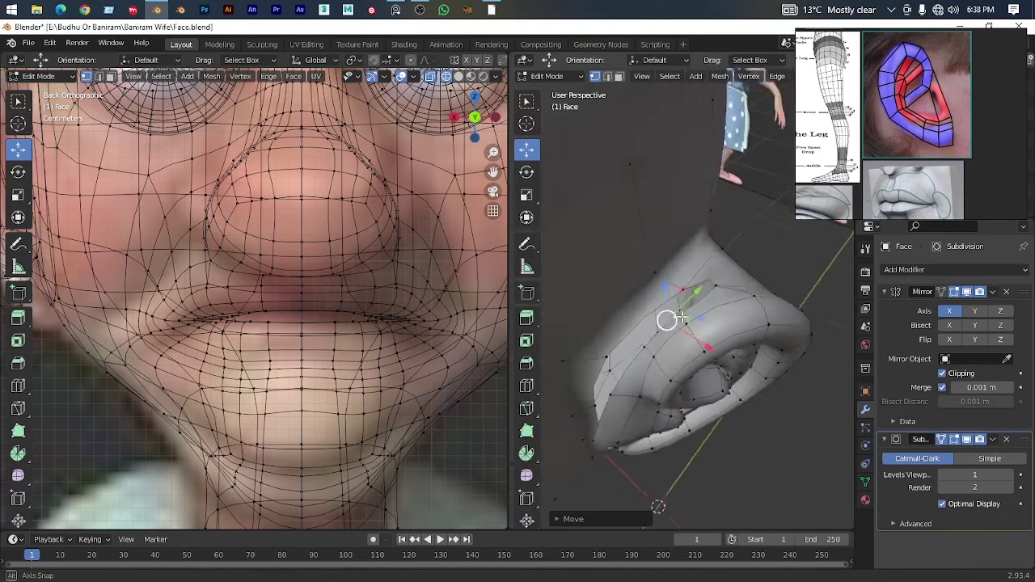
pyautogui.moveTo(737, 285); pyautogui.dragTo(699, 286)
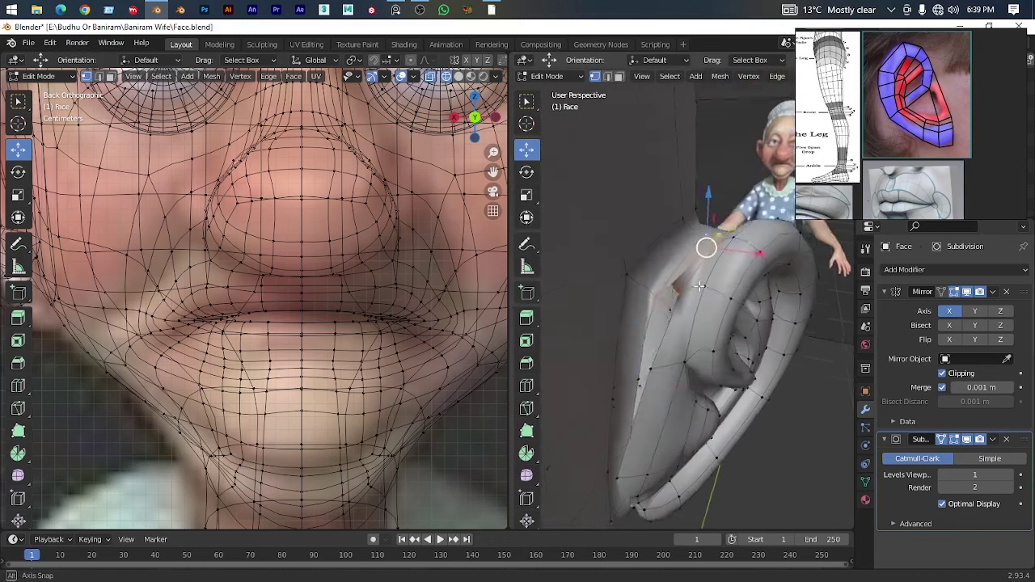
pyautogui.moveTo(660, 324); pyautogui.dragTo(639, 300)
pyautogui.click(701, 397)
pyautogui.click(720, 307)
# Select the vertices beside the ear in vertex mode
pyautogui.click(658, 284)
pyautogui.press('1')
pyautogui.click(624, 293)
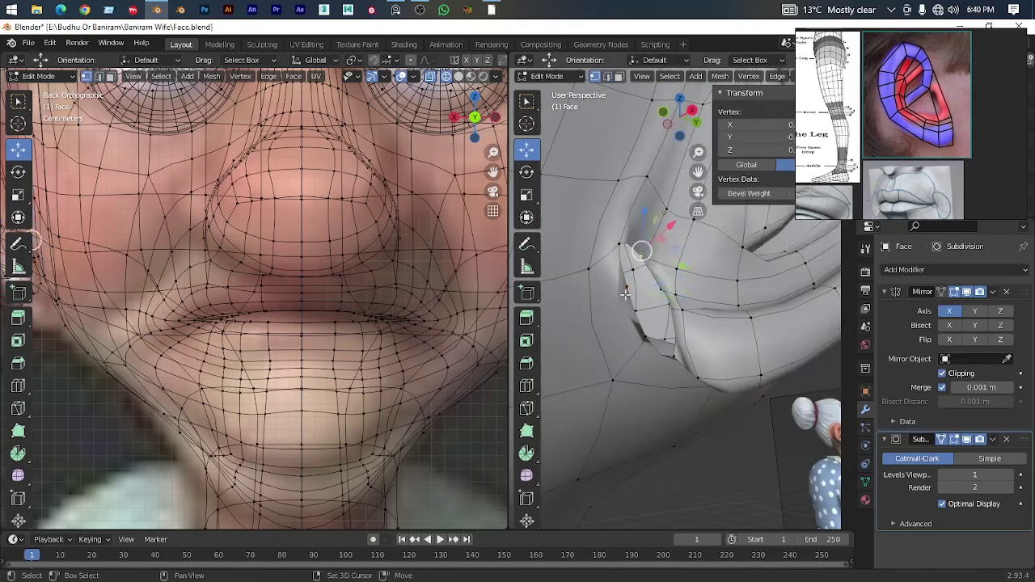
pyautogui.scroll(-3)
pyautogui.moveTo(657, 300); pyautogui.dragTo(615, 315)
# Add a loop cut (Ctrl+R) across the head near the ear
pyautogui.press('Tab')
pyautogui.press('Tab')
pyautogui.scroll(3)
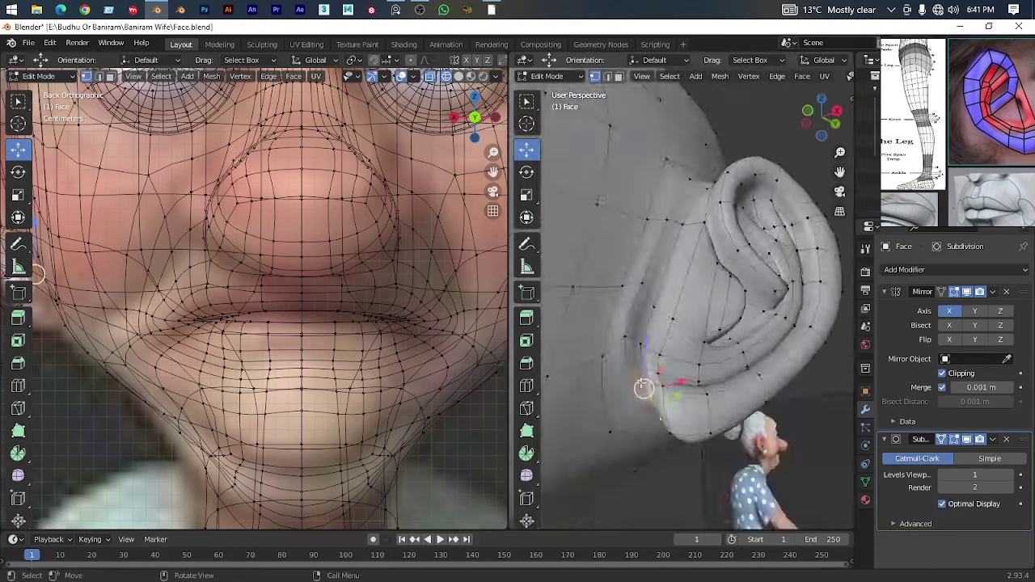
pyautogui.moveTo(712, 306); pyautogui.dragTo(695, 324)
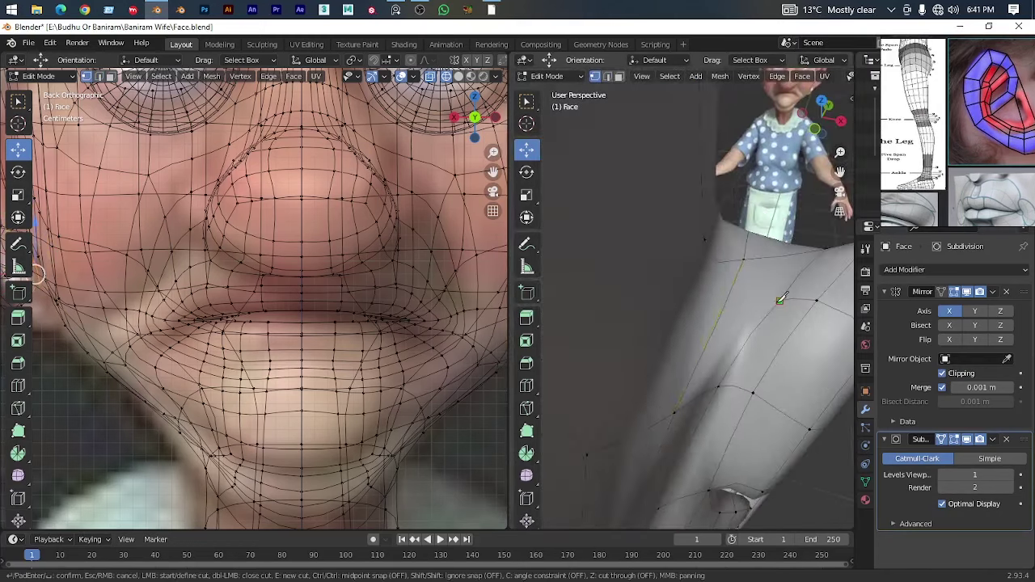
pyautogui.scroll(-3)
pyautogui.press('KP_3')
pyautogui.moveTo(582, 356); pyautogui.dragTo(635, 415)
pyautogui.hotkey('ctrl', 'r')
pyautogui.click(708, 338)
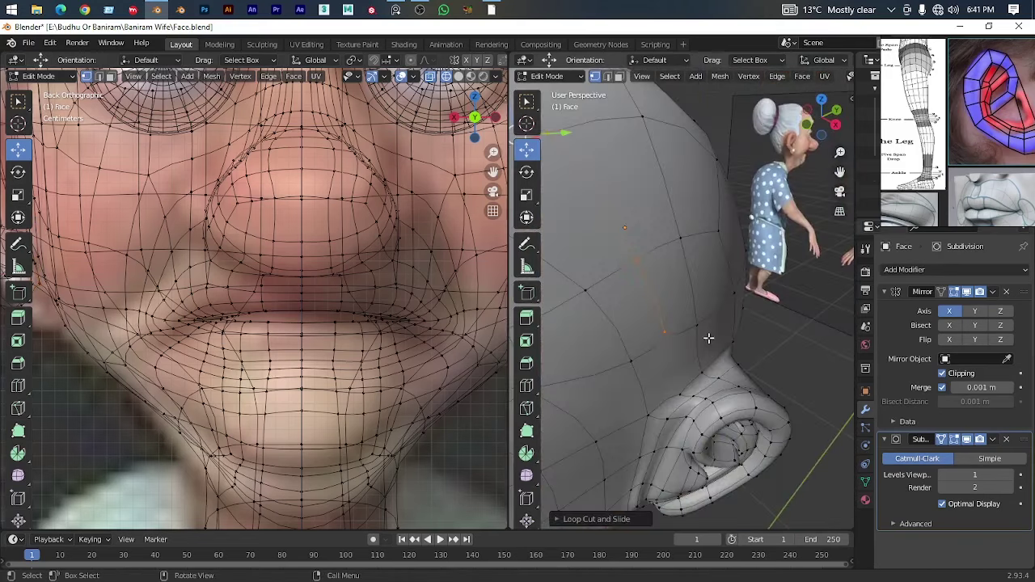
pyautogui.press('Return')
# Move a vertex near the jaw and ear, then start a knife cut
pyautogui.moveTo(682, 388); pyautogui.dragTo(680, 353)
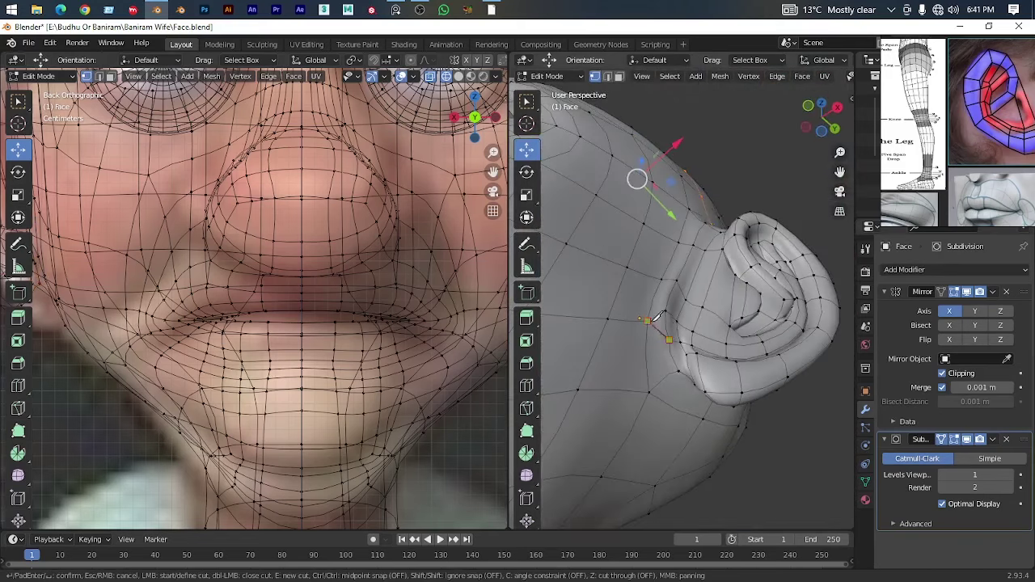
pyautogui.moveTo(656, 318); pyautogui.dragTo(697, 395)
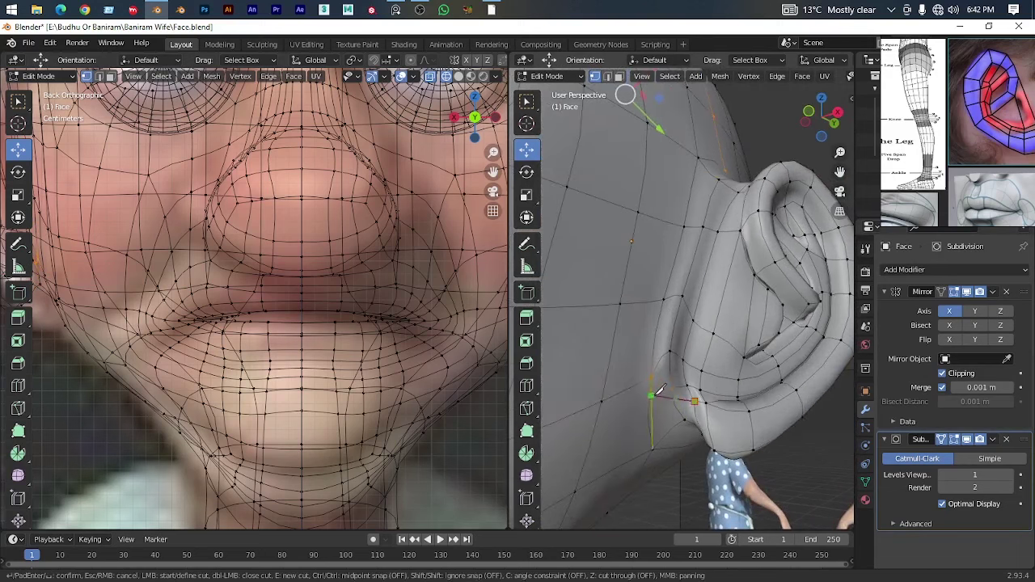
pyautogui.moveTo(675, 403); pyautogui.dragTo(651, 339)
pyautogui.press('g')
pyautogui.click(693, 414)
pyautogui.press('k')
# Dissolve the unwanted edges near the ear and switch the head into Sculpt Mode
pyautogui.hotkey('ctrl', 'x')
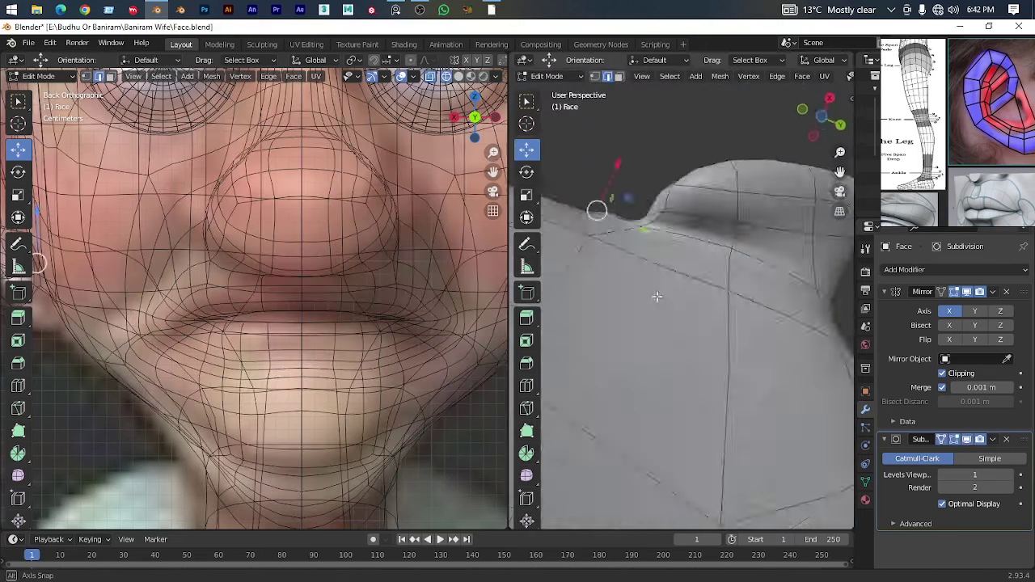
pyautogui.scroll(-3)
pyautogui.press('Tab')
pyautogui.click(546, 76)
pyautogui.click(556, 122)
pyautogui.scroll(3)
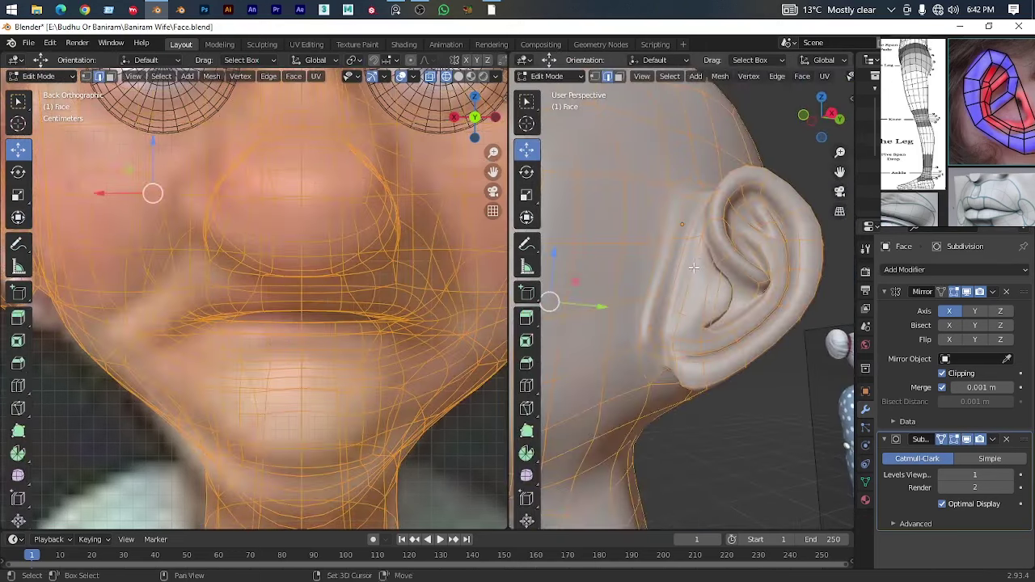
pyautogui.moveTo(693, 203); pyautogui.dragTo(682, 210)
# Maximize the 3D view and smooth the ear into the head from several angles
pyautogui.scroll(-3)
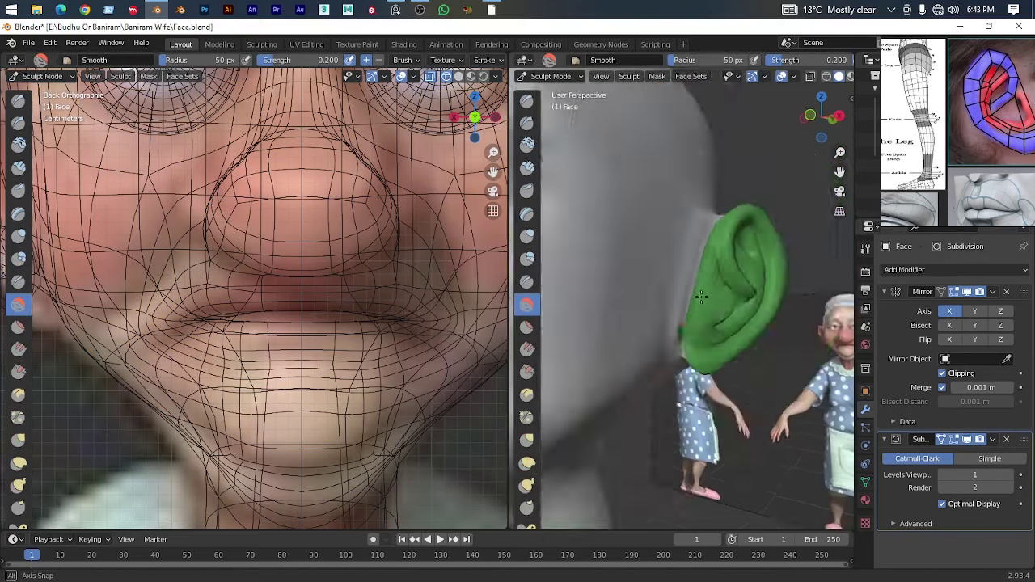
pyautogui.scroll(3)
pyautogui.hotkey('ctrl', 'space')
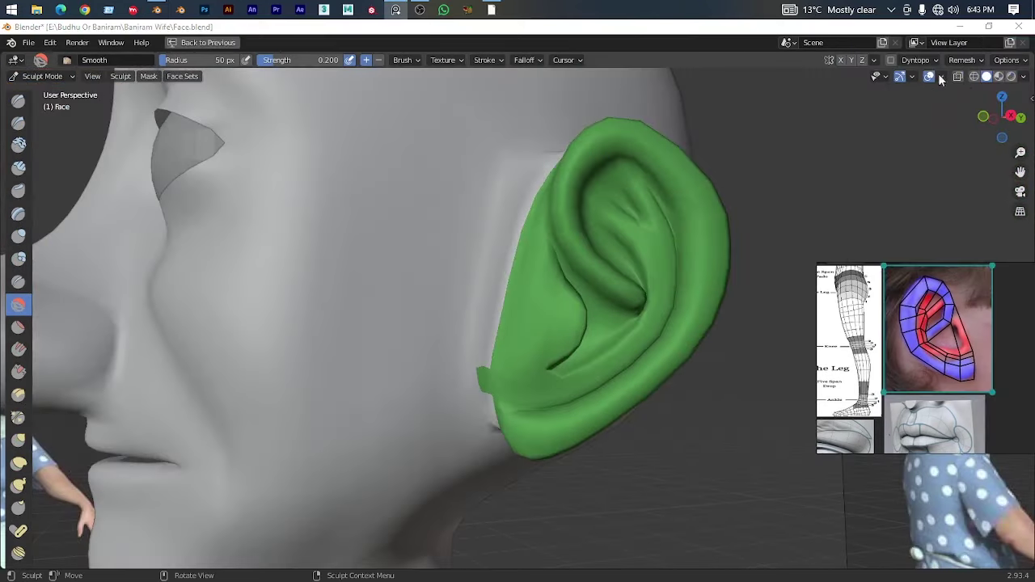
pyautogui.scroll(-3)
pyautogui.scroll(3)
pyautogui.moveTo(518, 323); pyautogui.dragTo(512, 369)
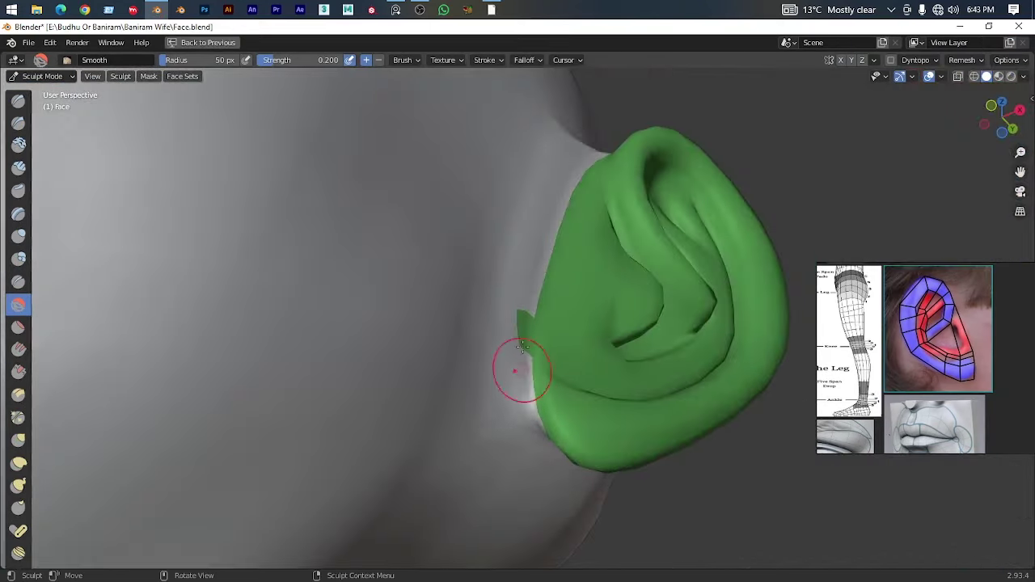
pyautogui.scroll(-3)
pyautogui.moveTo(520, 334); pyautogui.dragTo(612, 288)
pyautogui.scroll(3)
pyautogui.moveTo(557, 231); pyautogui.dragTo(87, 62)
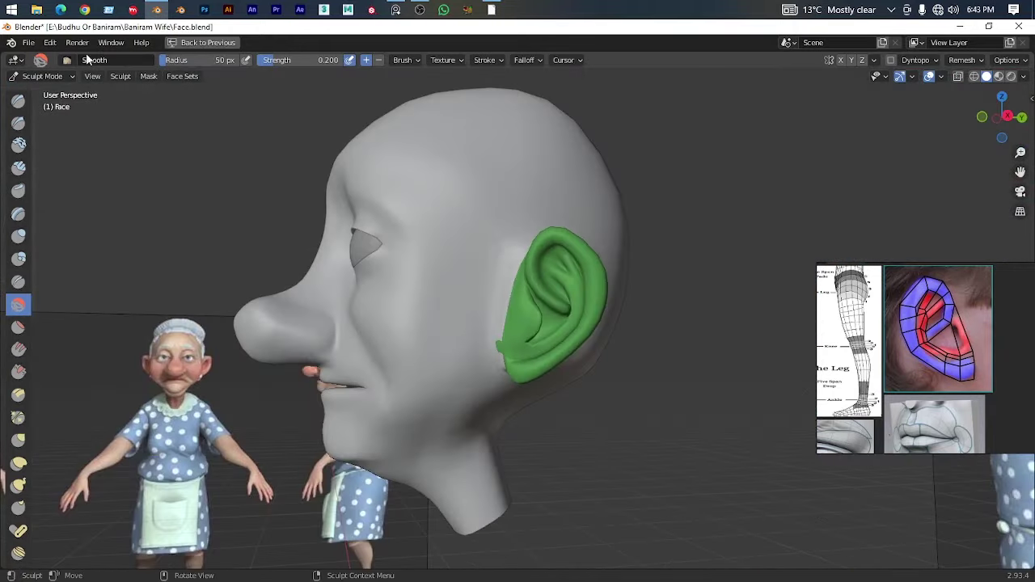
# Return to Edit Mode and slide the edge loop near the ear
pyautogui.click(56, 91)
pyautogui.moveTo(486, 340); pyautogui.dragTo(618, 486)
pyautogui.press('Tab')
pyautogui.scroll(3)
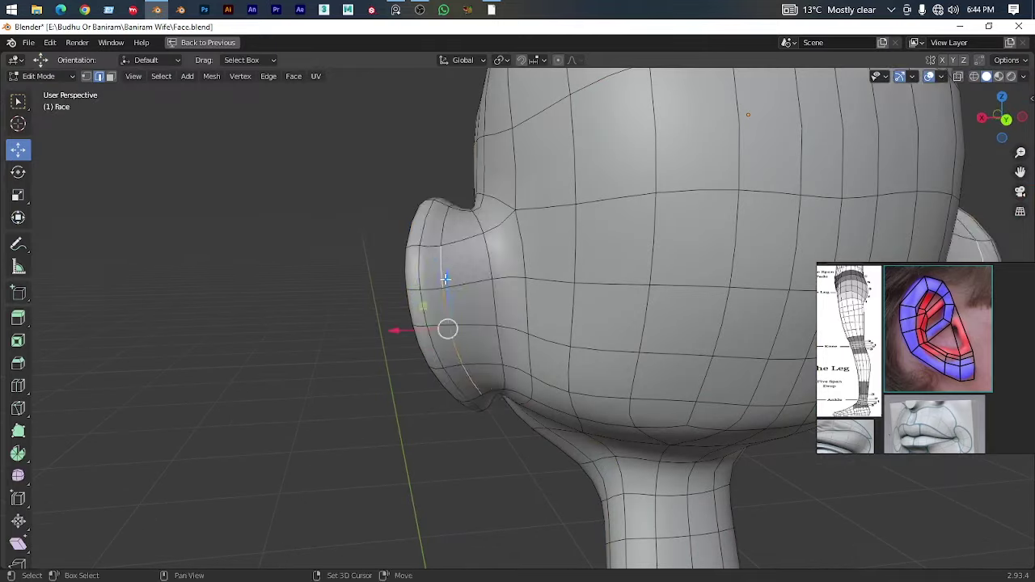
pyautogui.click(497, 290)
pyautogui.moveTo(497, 290); pyautogui.dragTo(506, 172)
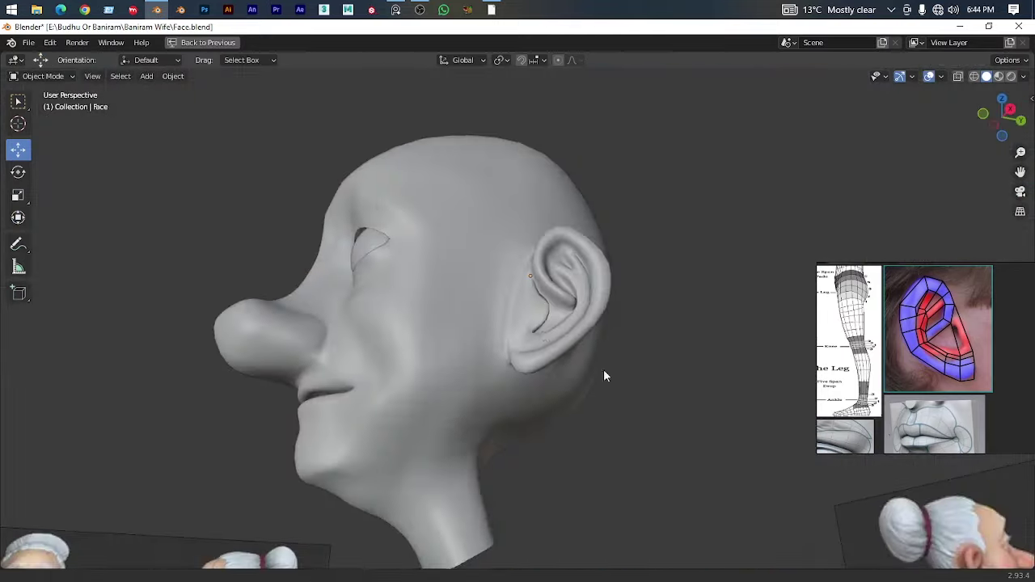
# Select a vertex near the jaw and move it
pyautogui.moveTo(540, 373); pyautogui.dragTo(566, 380)
pyautogui.scroll(3)
pyautogui.click(573, 374)
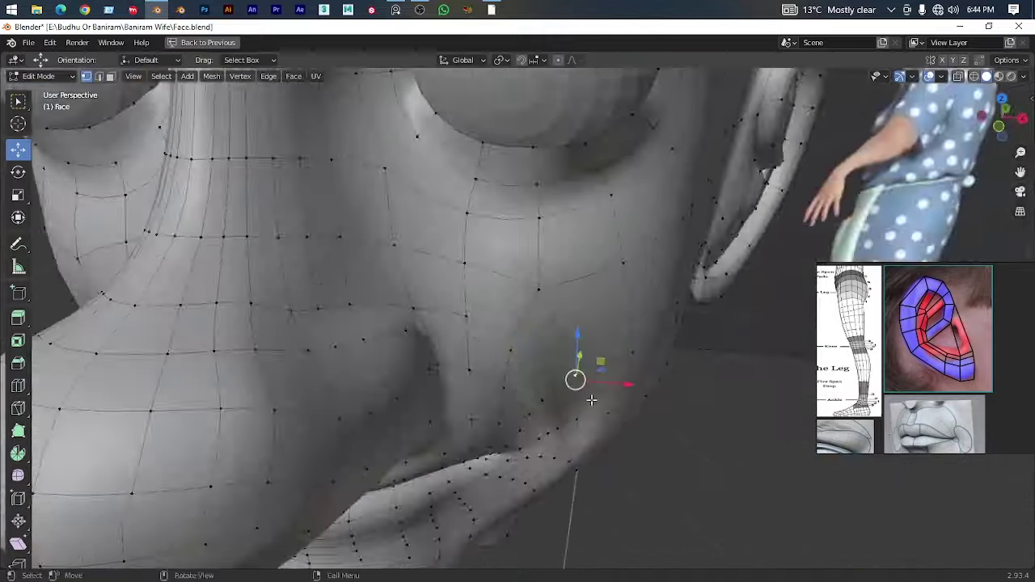
pyautogui.press('g')
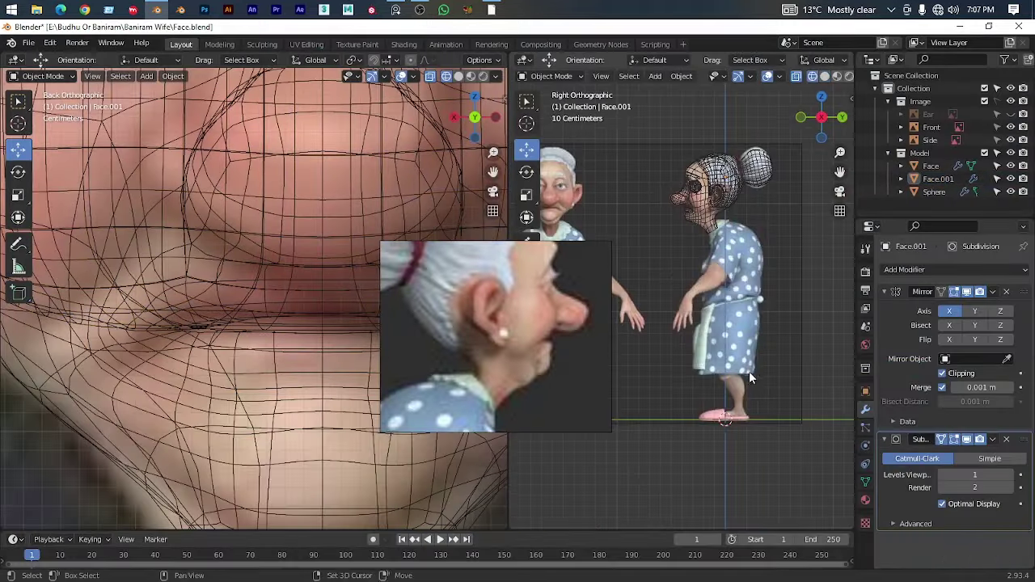
# Add a cylinder for the body and edit it in front view
pyautogui.click(792, 238)
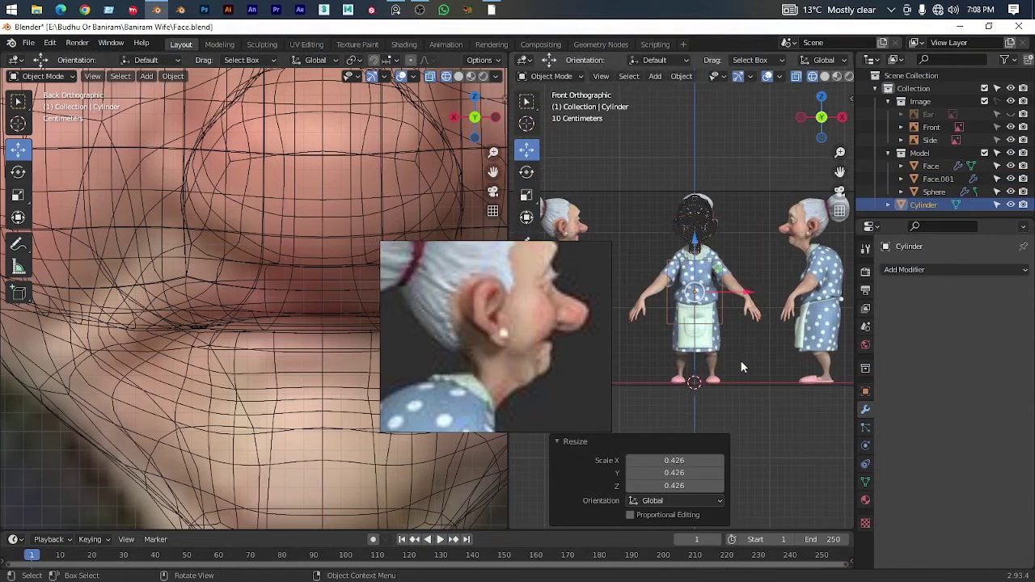
pyautogui.press('Tab')
pyautogui.scroll(3)
pyautogui.scroll(3)
pyautogui.scroll(3)
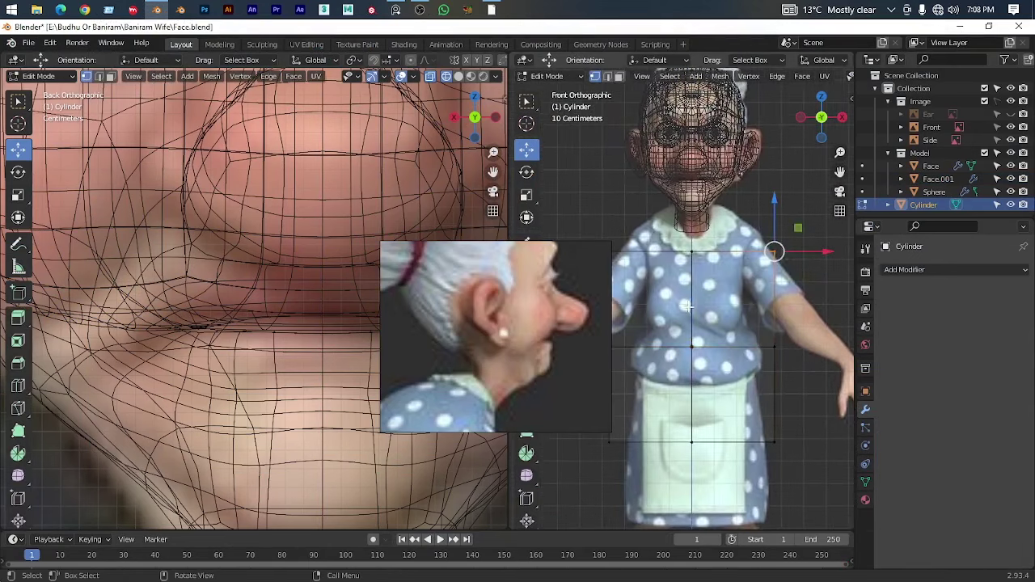
pyautogui.moveTo(688, 305); pyautogui.dragTo(701, 247)
pyautogui.moveTo(643, 220); pyautogui.dragTo(744, 354)
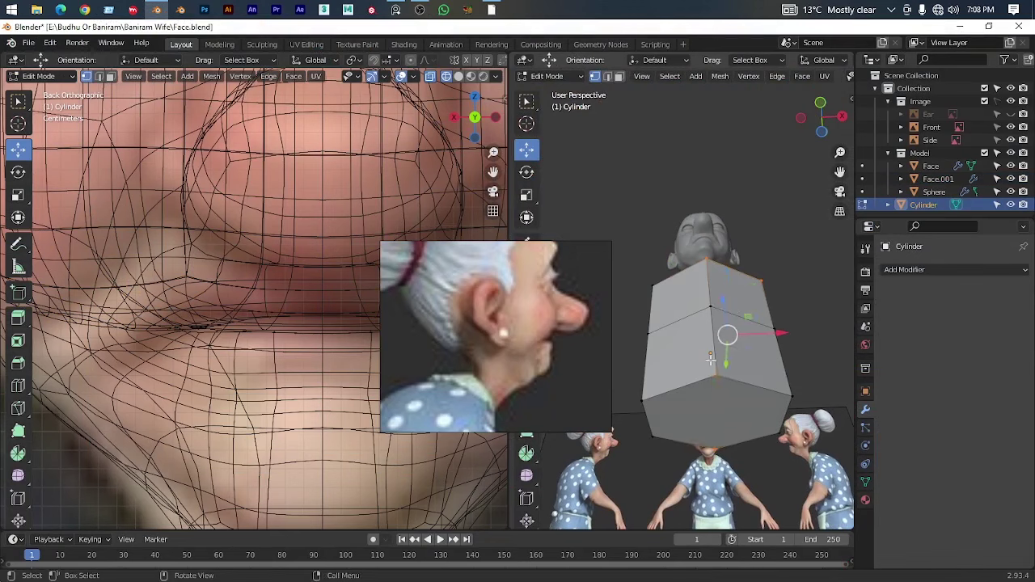
pyautogui.press('KP_1')
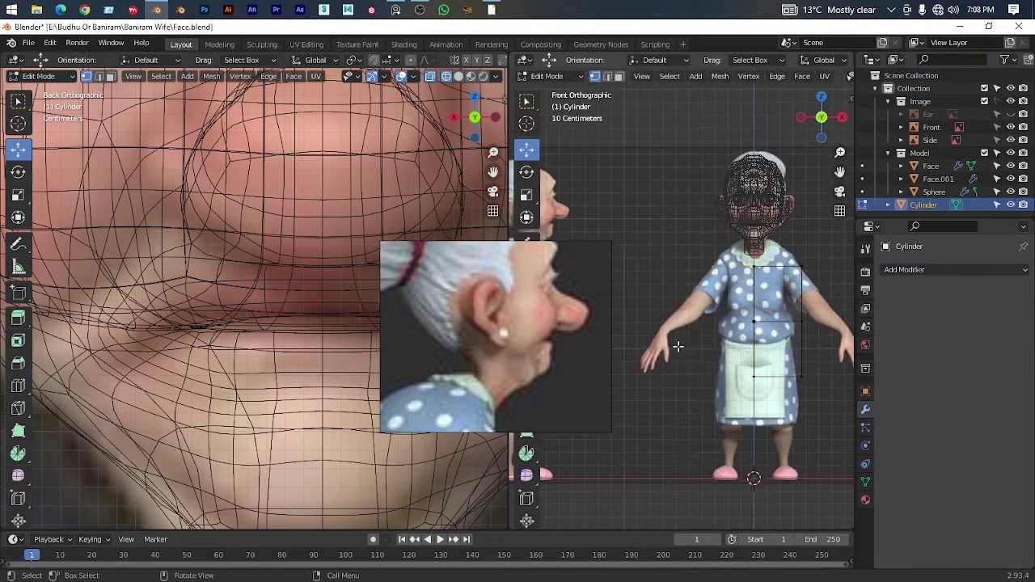
pyautogui.scroll(3)
pyautogui.scroll(3)
# Move the cylinder's vertices to fit the dress outline
pyautogui.press('g')
pyautogui.click(781, 350)
pyautogui.moveTo(780, 350); pyautogui.dragTo(795, 218)
pyautogui.click(788, 375)
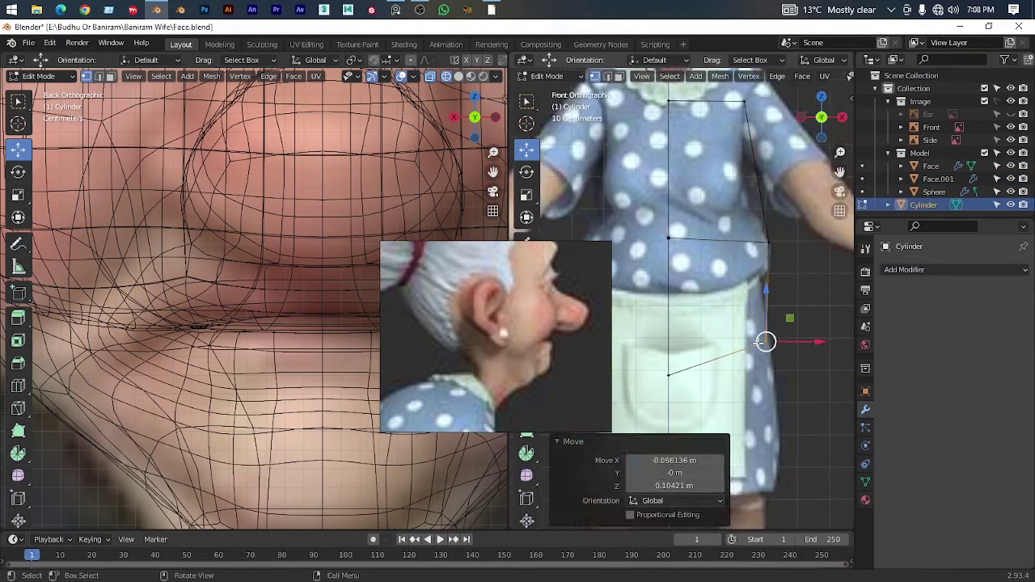
pyautogui.scroll(-3)
pyautogui.moveTo(764, 341); pyautogui.dragTo(705, 348)
# Add a loop cut and an extrusion, then scale the whole cylinder to the body in side view
pyautogui.hotkey('ctrl', 'r')
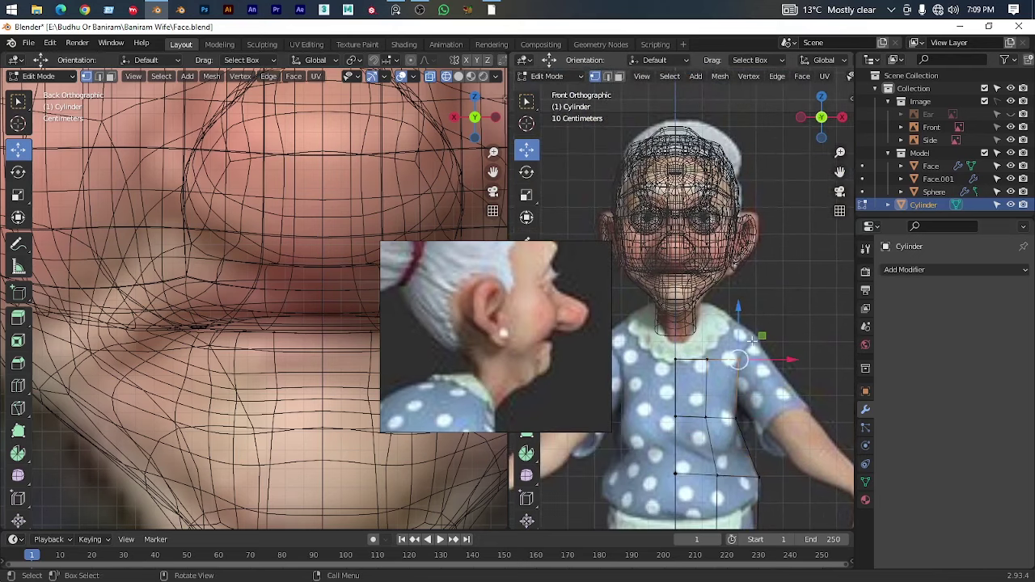
pyautogui.press('e')
pyautogui.rightClick(693, 324)
pyautogui.press('KP_3')
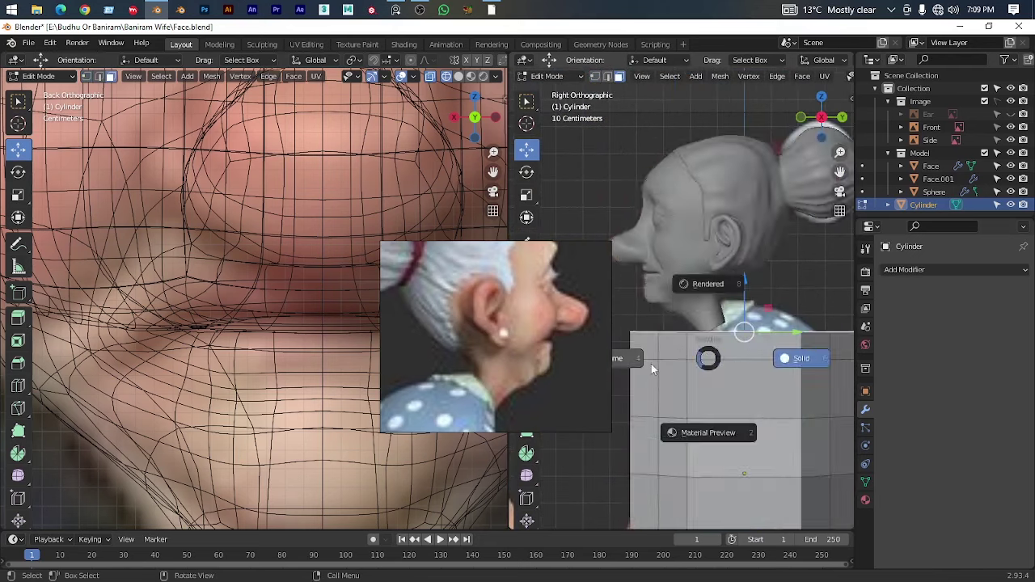
pyautogui.press('a')
pyautogui.press('s')
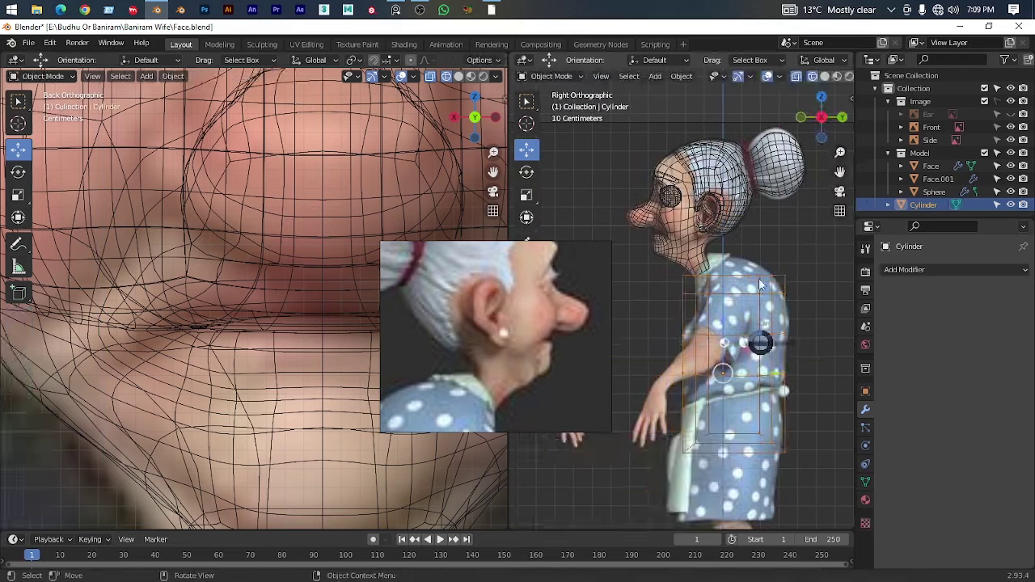
pyautogui.moveTo(615, 267); pyautogui.dragTo(571, 254)
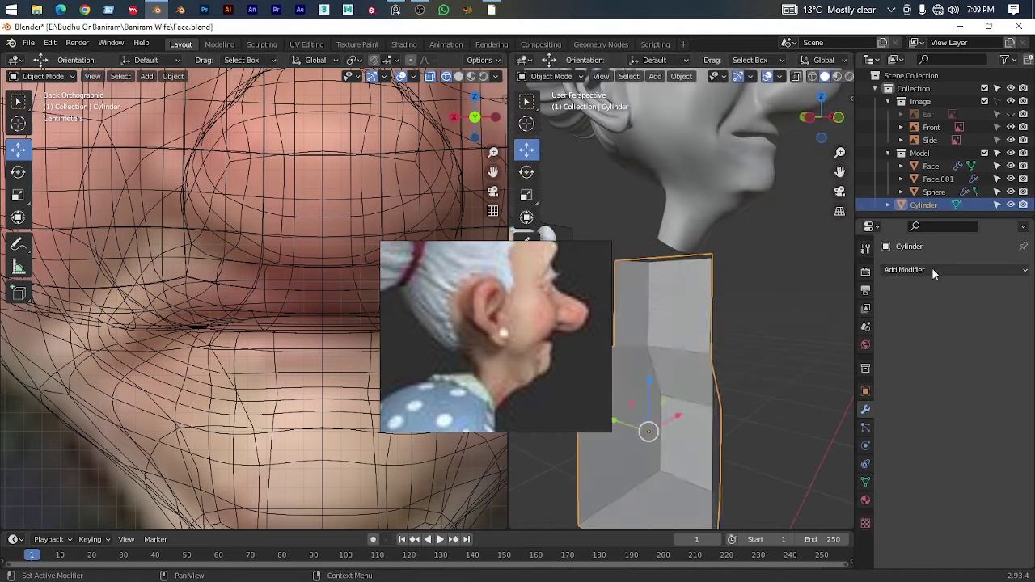
# Add an X-axis Mirror modifier to the cylinder and move the first selected vertices into place
pyautogui.click(932, 267)
pyautogui.click(751, 372)
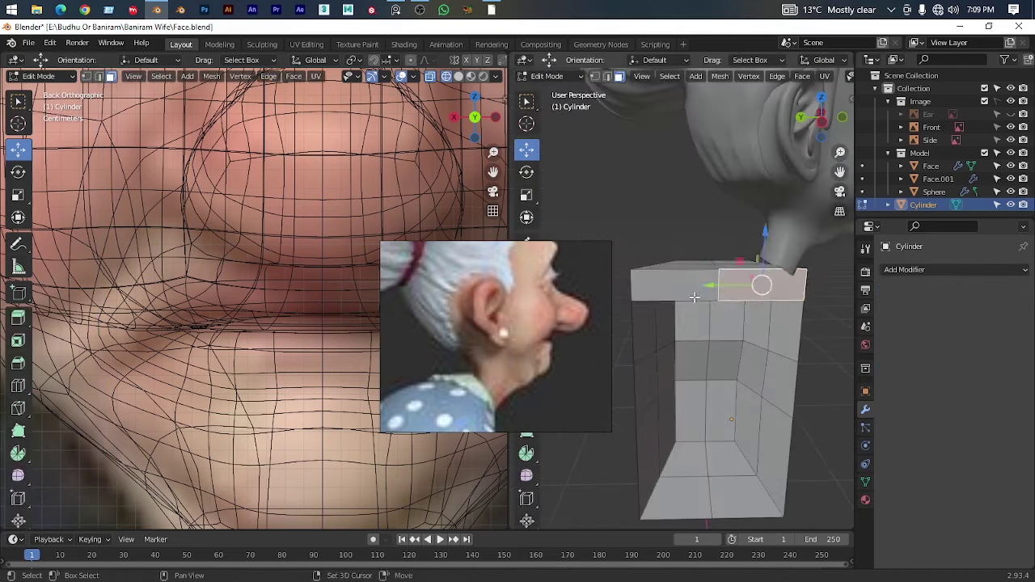
pyautogui.moveTo(777, 339); pyautogui.dragTo(733, 294)
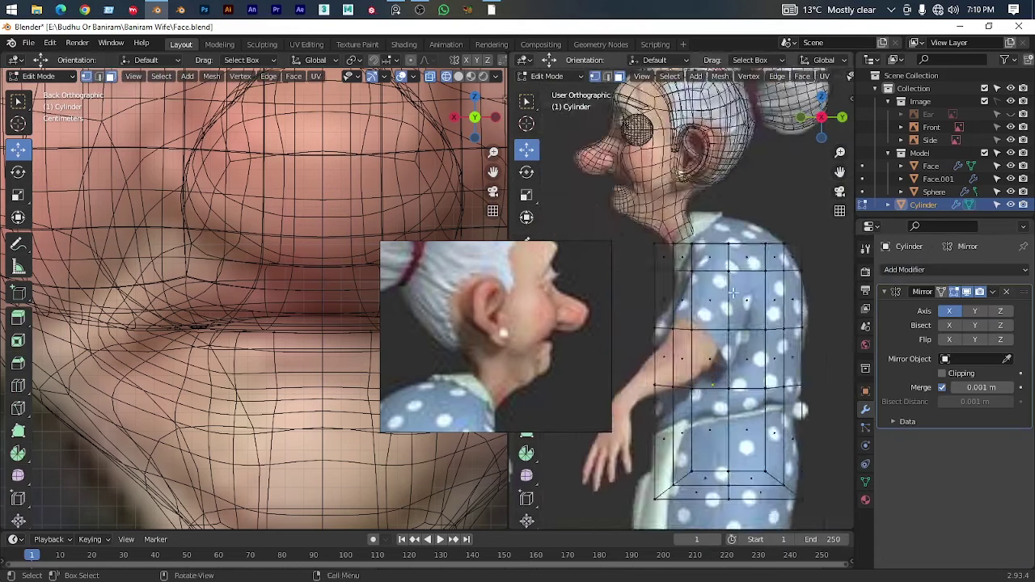
pyautogui.press('g')
pyautogui.moveTo(748, 258); pyautogui.dragTo(679, 319)
pyautogui.click(722, 276)
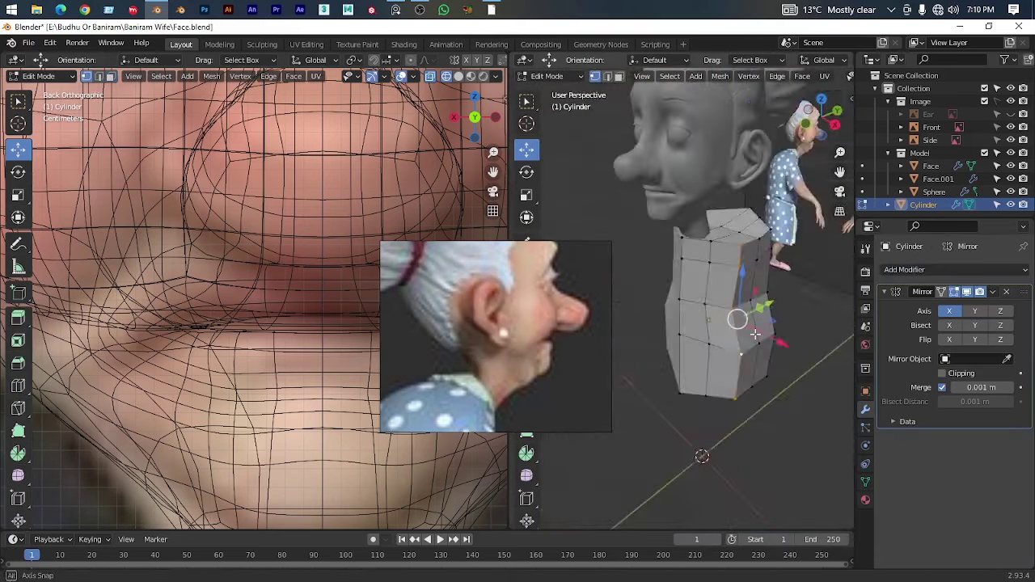
pyautogui.click(815, 334)
# In the right side view, raise the vertices to match the shoulder outline
pyautogui.press('KP_3')
pyautogui.scroll(3)
pyautogui.scroll(3)
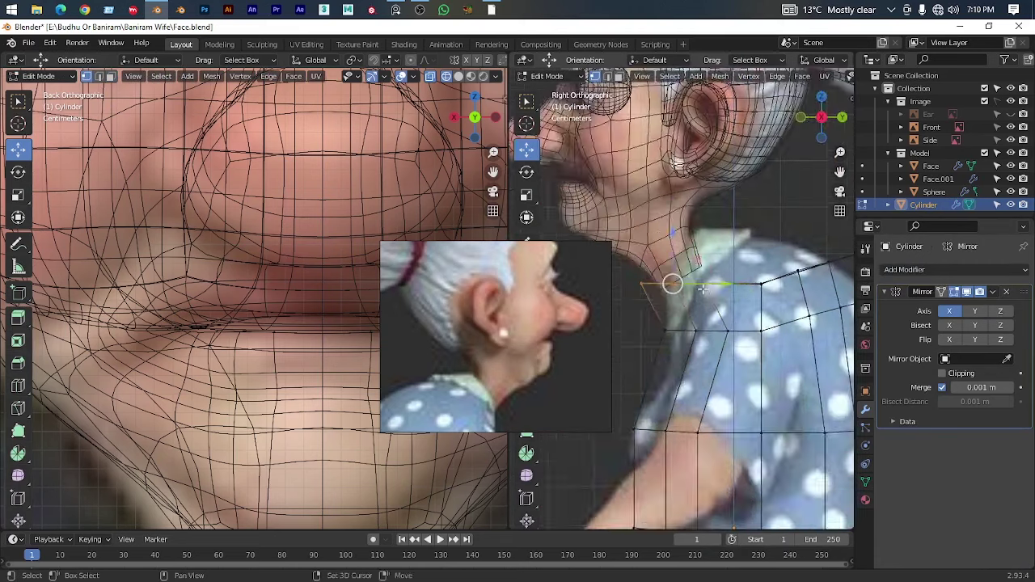
pyautogui.scroll(3)
pyautogui.moveTo(752, 299); pyautogui.dragTo(776, 309)
pyautogui.scroll(-3)
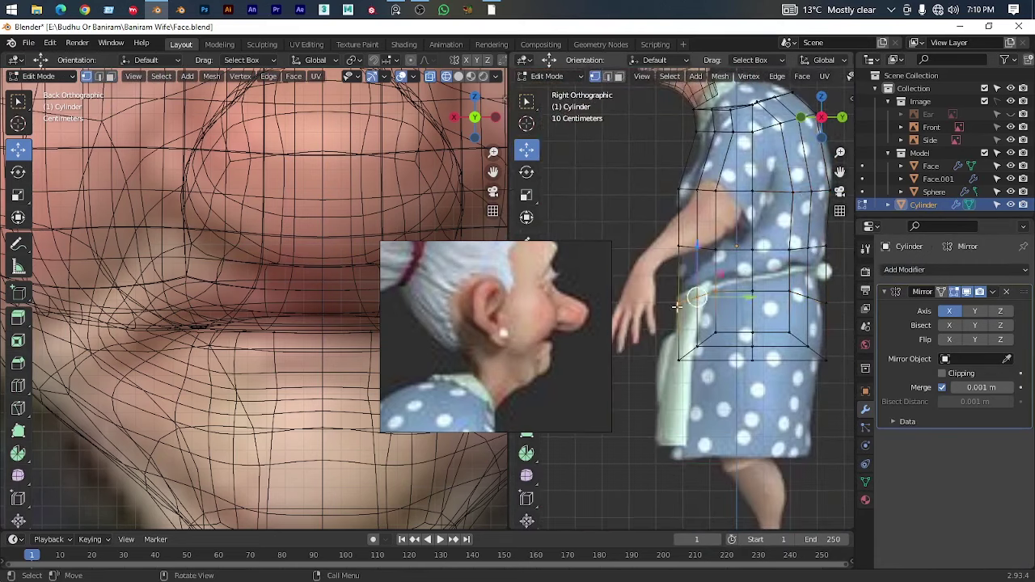
pyautogui.click(775, 313)
pyautogui.scroll(-3)
# In the front view, move the torso vertices to fit the front reference
pyautogui.press('KP_1')
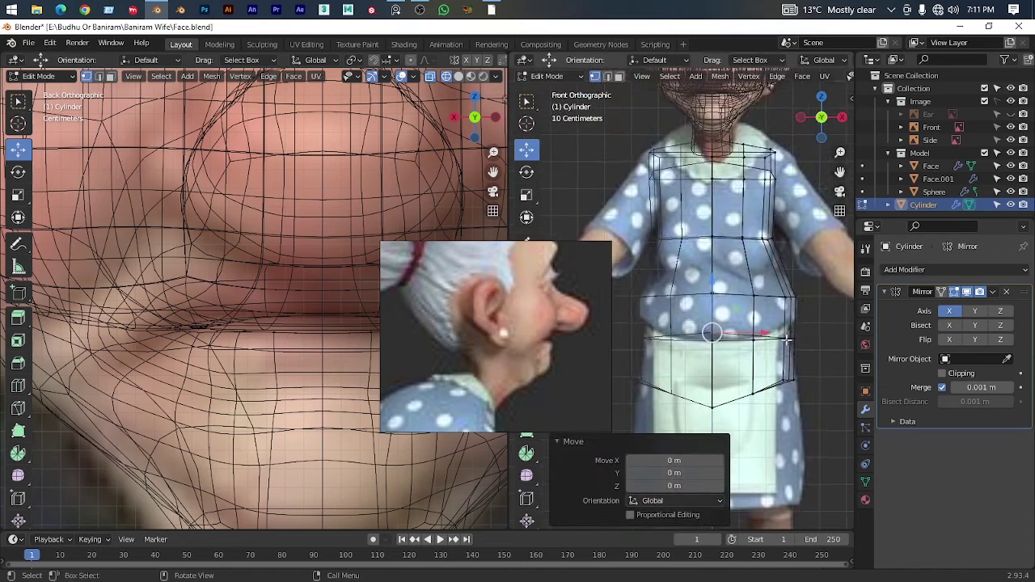
pyautogui.click(797, 288)
pyautogui.moveTo(762, 334); pyautogui.dragTo(755, 307)
pyautogui.press('KP_1')
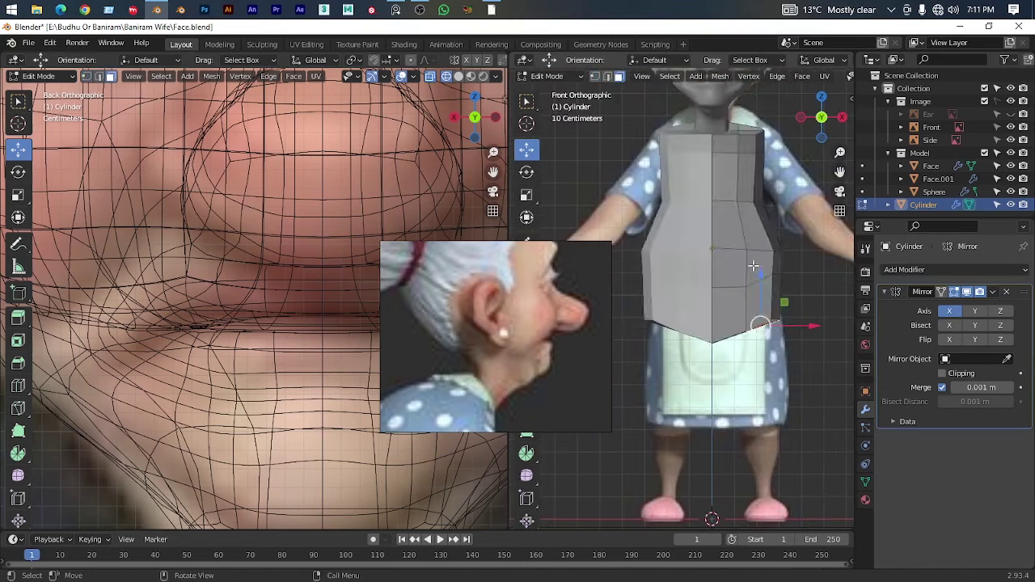
pyautogui.scroll(-3)
pyautogui.scroll(3)
pyautogui.scroll(3)
pyautogui.scroll(3)
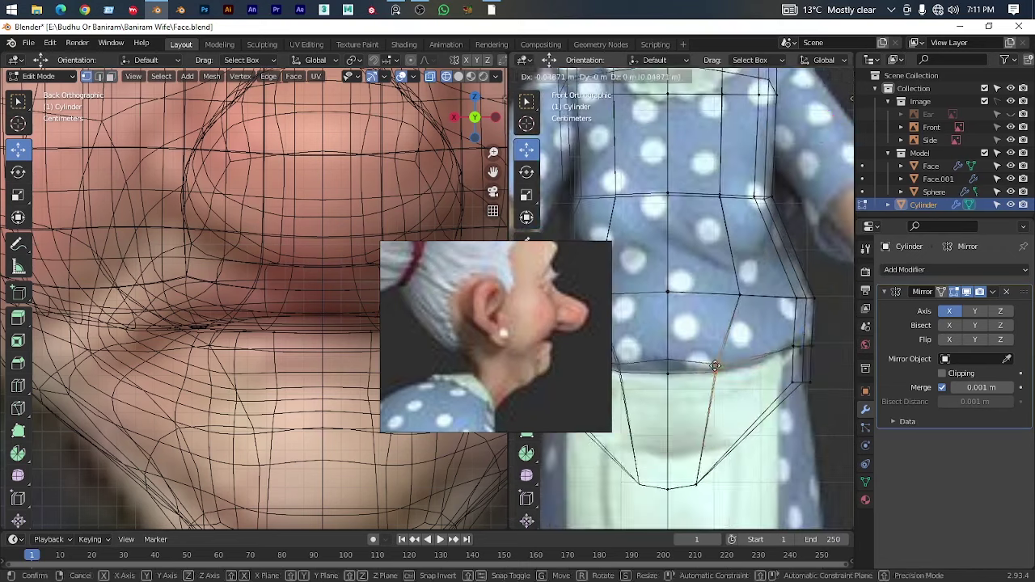
pyautogui.scroll(3)
# Pull the waist vertex inward, then turn off see-through for solid shading
pyautogui.press('g')
pyautogui.click(748, 219)
pyautogui.scroll(-3)
pyautogui.click(749, 256)
pyautogui.moveTo(749, 255); pyautogui.dragTo(675, 257)
pyautogui.hotkey('alt', 'z')
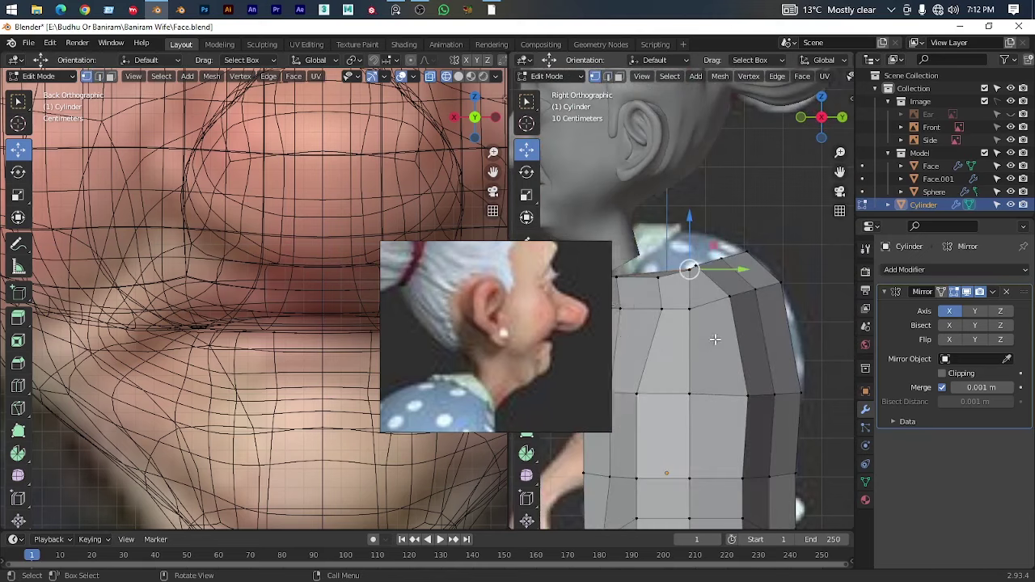
# Add a level-2 Catmull-Clark Subdivision Surface modifier to the body with Ctrl+2
pyautogui.moveTo(578, 313); pyautogui.dragTo(731, 345)
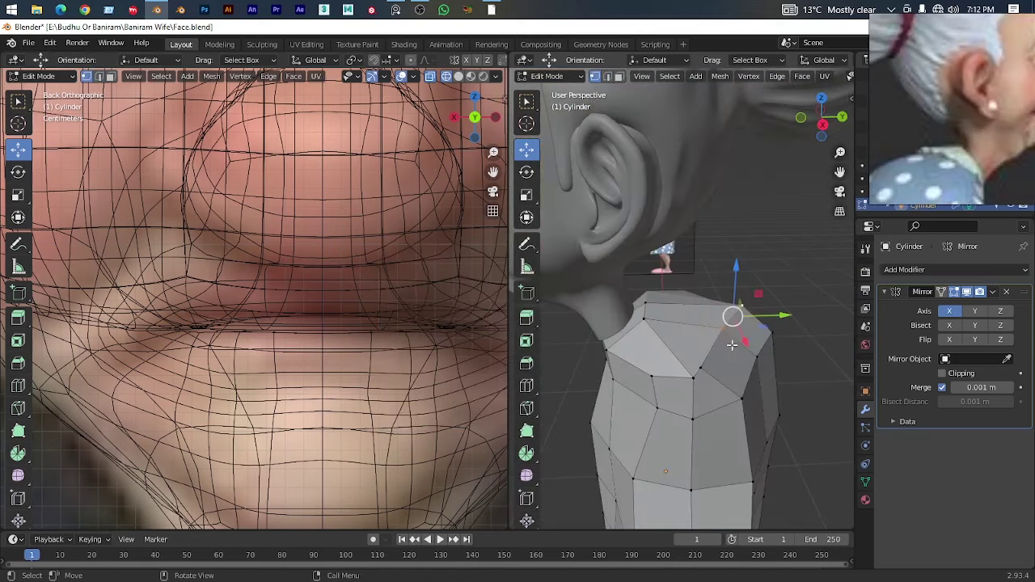
pyautogui.moveTo(767, 514); pyautogui.dragTo(691, 239)
pyautogui.hotkey('ctrl', '2')
pyautogui.hotkey('alt', 'q')
pyautogui.hotkey('alt', 'q')
# Shift the selected vertices sideways along X and return to Object Mode
pyautogui.moveTo(704, 189); pyautogui.dragTo(704, 120)
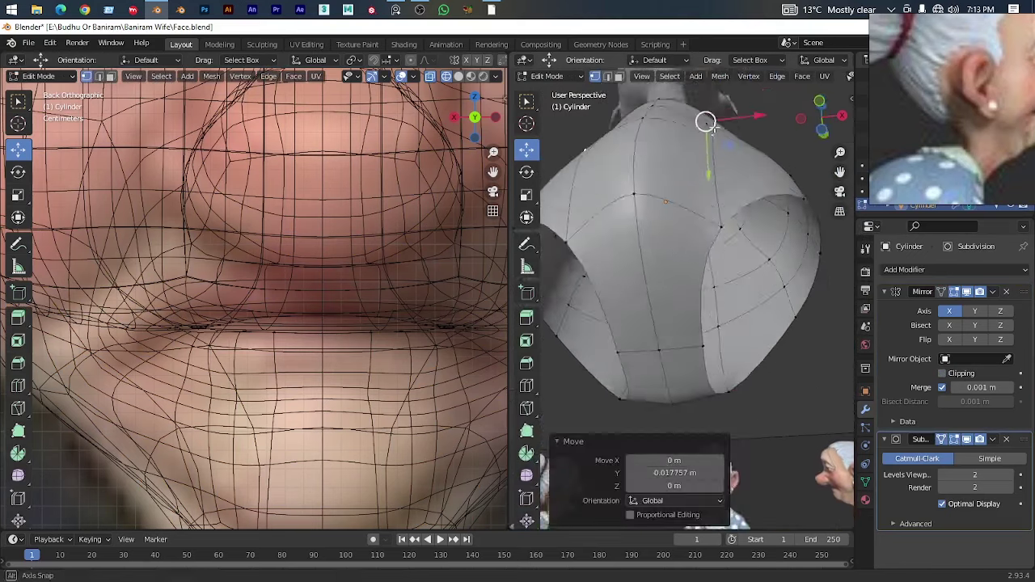
pyautogui.moveTo(705, 120); pyautogui.dragTo(677, 256)
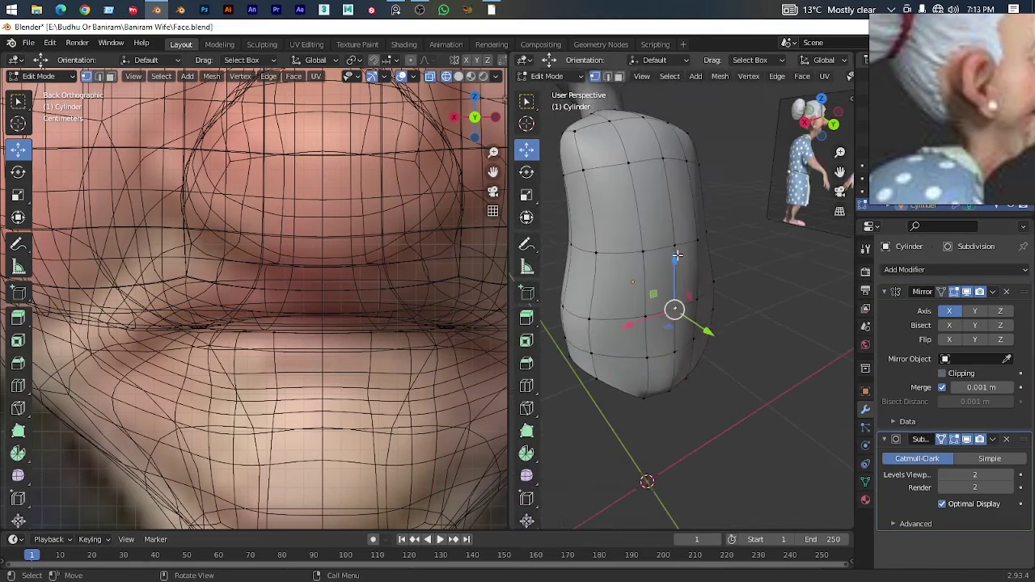
pyautogui.press('Tab')
pyautogui.moveTo(693, 172); pyautogui.dragTo(799, 297)
# Save Face.blend and view the figure from the front
pyautogui.press('KP_1')
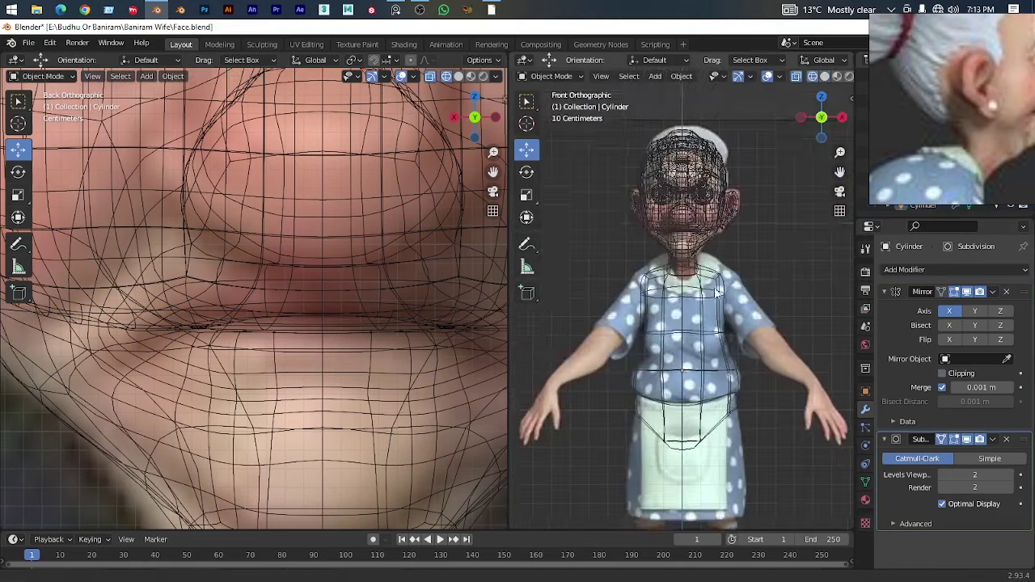
pyautogui.hotkey('ctrl', 's')
pyautogui.scroll(3)
pyautogui.moveTo(712, 285); pyautogui.dragTo(647, 323)
# Extrude the bottom loop down into the skirt, narrowing and tilting it at the hem
pyautogui.press('Tab')
pyautogui.press('KP_1')
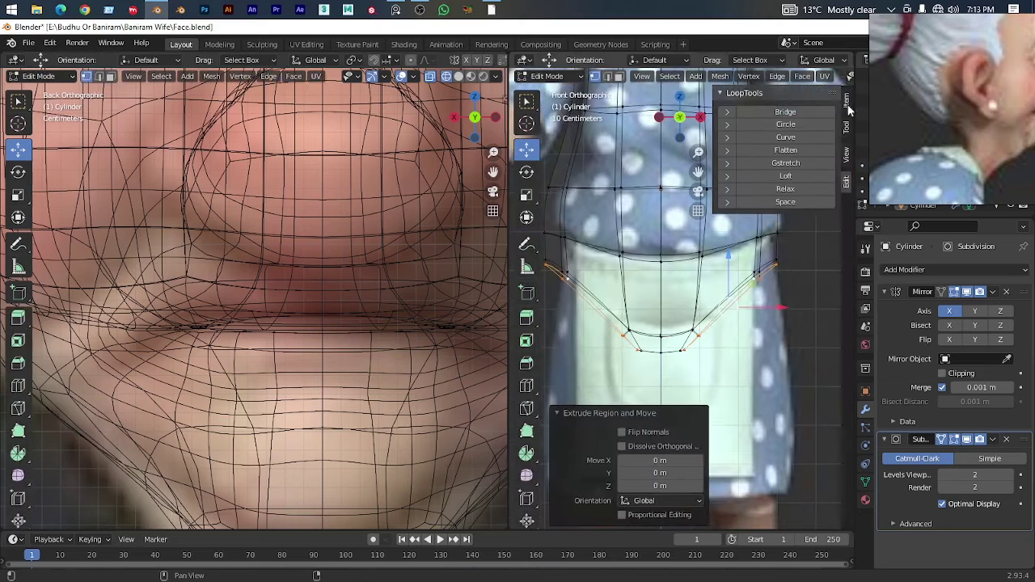
pyautogui.moveTo(751, 324); pyautogui.dragTo(728, 307)
pyautogui.press('KP_1')
pyautogui.press('g')
pyautogui.click(736, 306)
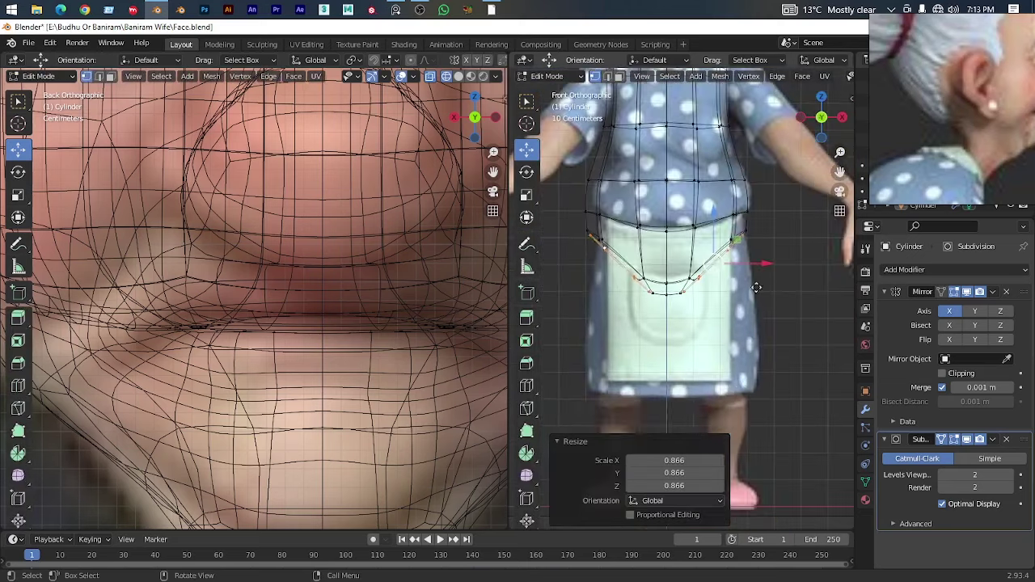
pyautogui.press('r')
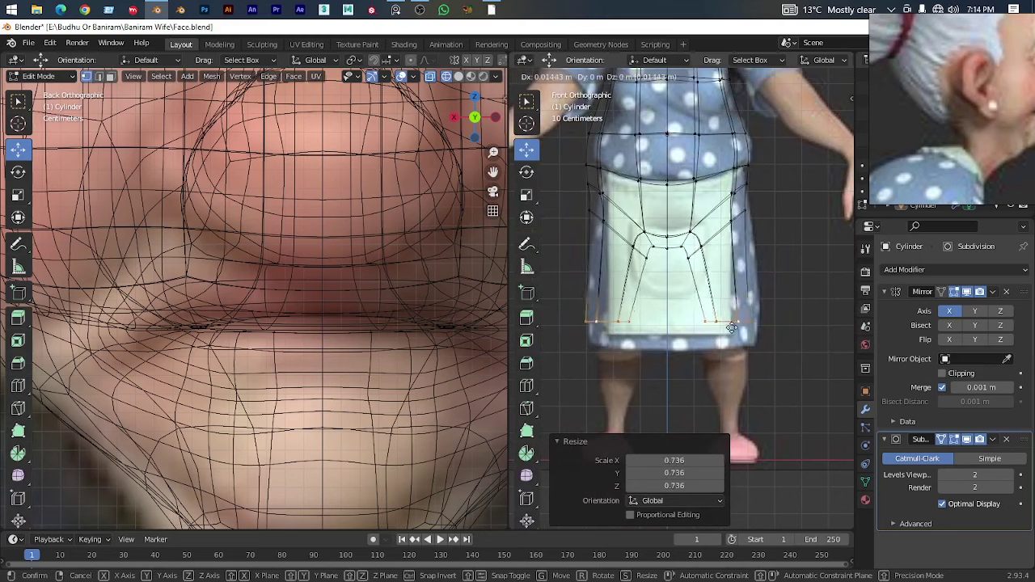
pyautogui.click(772, 334)
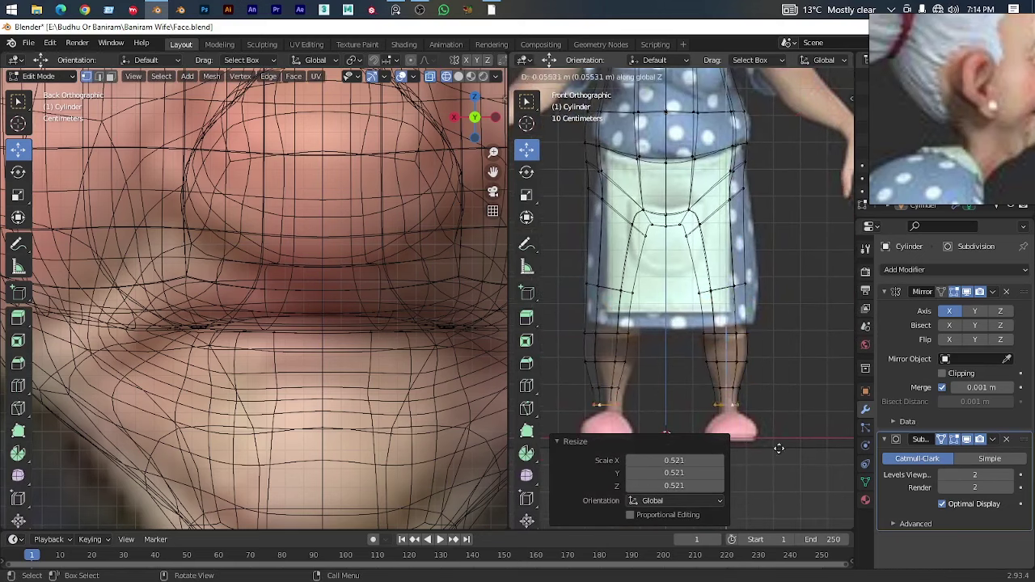
# Extrude the leg loops down to the slippers and shape them to the calf outline
pyautogui.scroll(3)
pyautogui.press('KP_3')
pyautogui.press('g')
pyautogui.moveTo(694, 235); pyautogui.dragTo(736, 342)
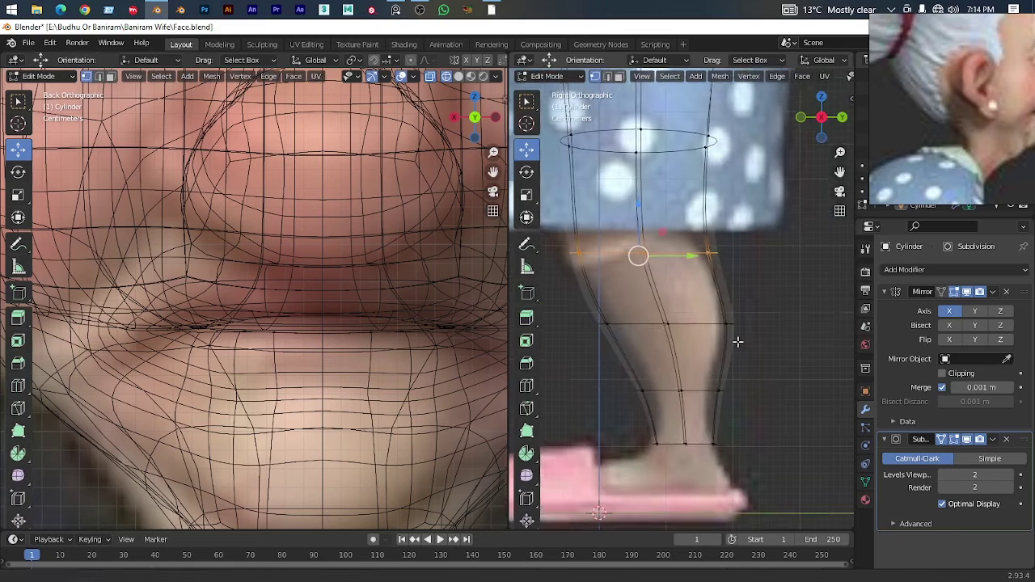
pyautogui.moveTo(747, 284); pyautogui.dragTo(584, 289)
pyautogui.scroll(3)
pyautogui.scroll(-3)
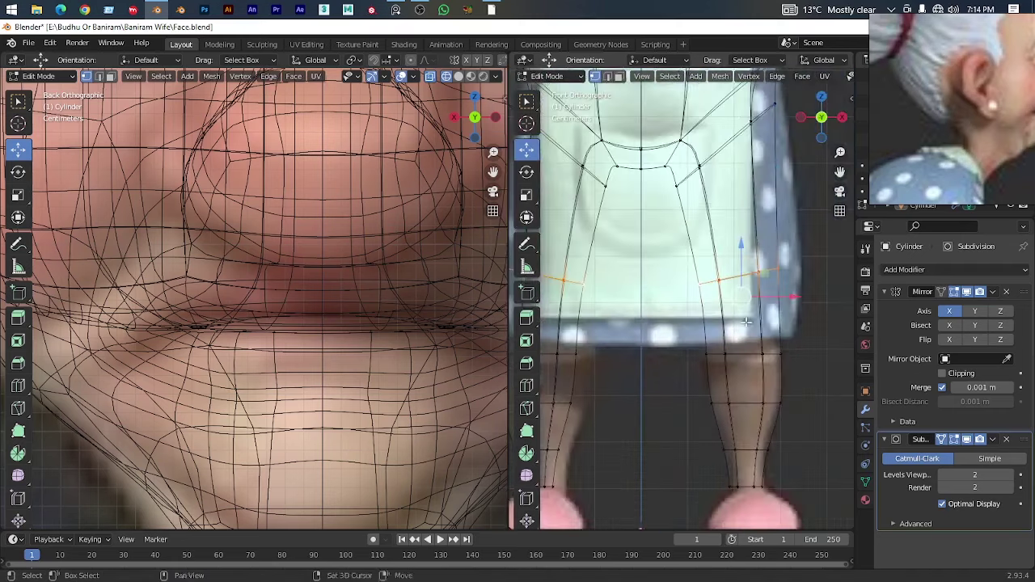
pyautogui.scroll(-3)
pyautogui.moveTo(811, 295); pyautogui.dragTo(732, 348)
pyautogui.scroll(3)
pyautogui.moveTo(697, 290); pyautogui.dragTo(687, 267)
pyautogui.scroll(3)
# Move the skirt vertices to reshape the inner edges of the skirt
pyautogui.press('g')
pyautogui.click(670, 293)
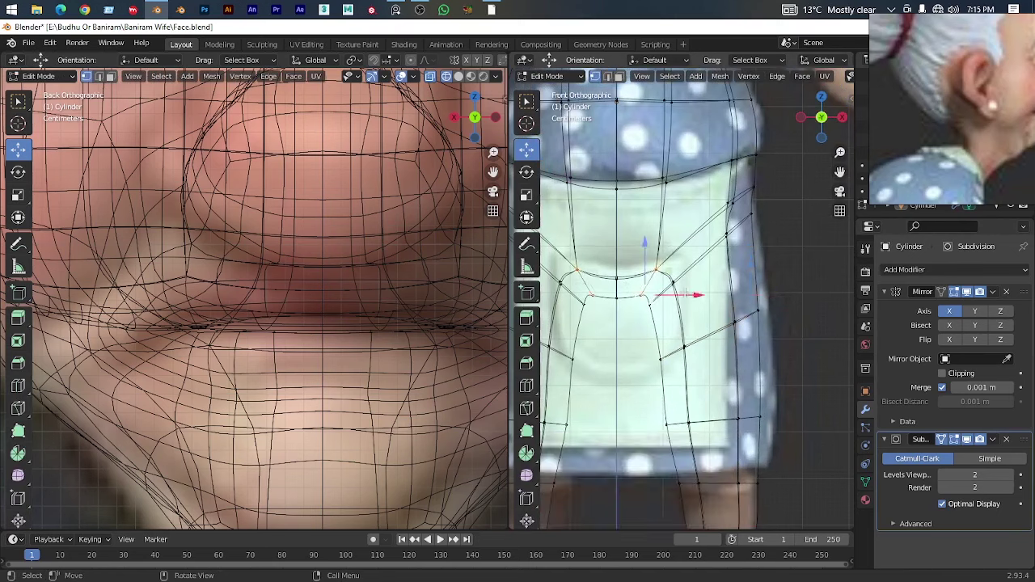
pyautogui.moveTo(671, 293); pyautogui.dragTo(687, 275)
pyautogui.click(692, 277)
pyautogui.click(693, 349)
pyautogui.scroll(-3)
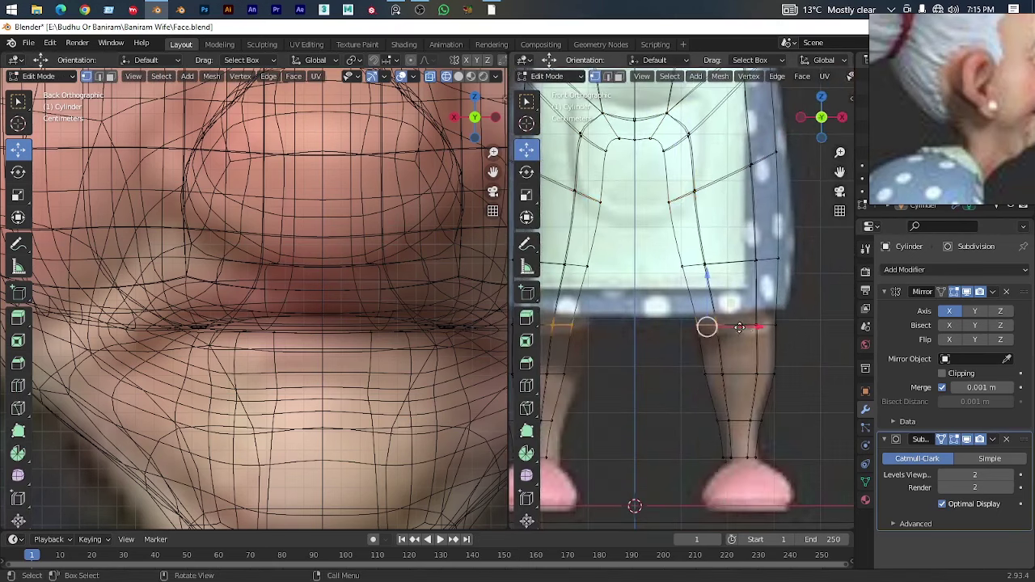
pyautogui.scroll(-3)
pyautogui.moveTo(773, 288); pyautogui.dragTo(625, 316)
pyautogui.scroll(3)
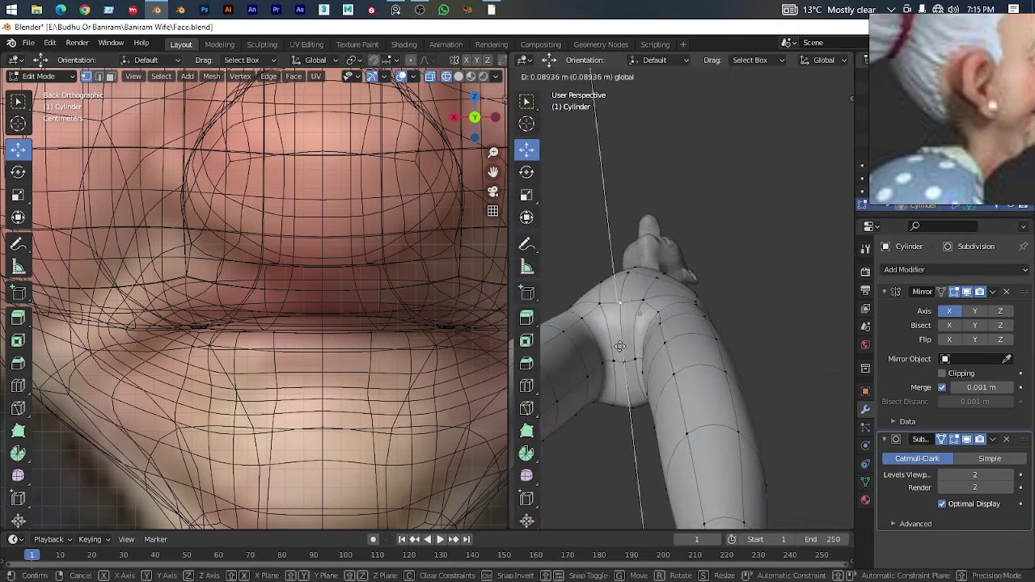
# Lower and raise the selected hip vertices to fit the skirt reference
pyautogui.click(646, 437)
pyautogui.moveTo(646, 437); pyautogui.dragTo(693, 289)
pyautogui.press('z')
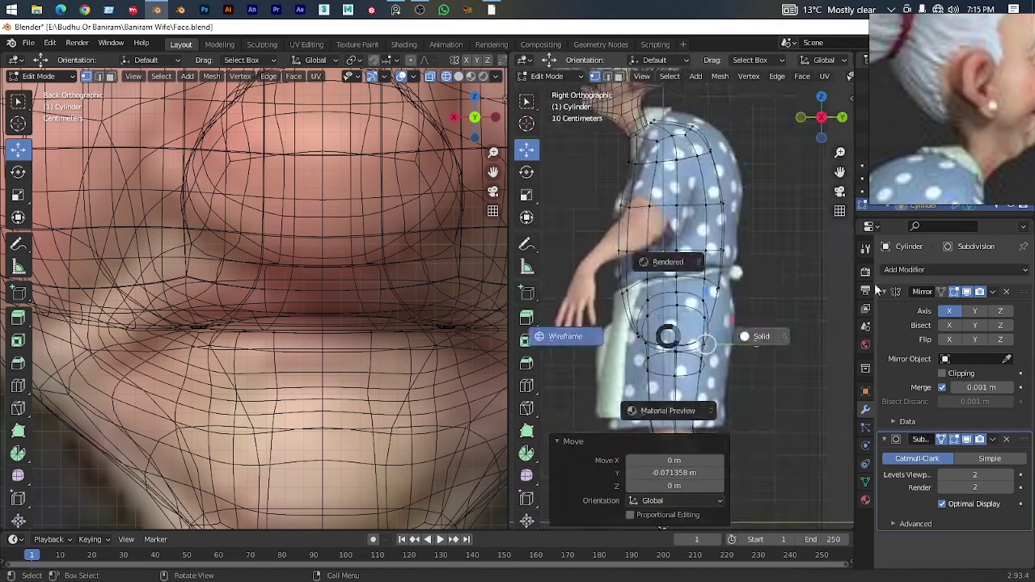
pyautogui.click(641, 298)
pyautogui.moveTo(740, 360); pyautogui.dragTo(731, 241)
pyautogui.moveTo(711, 324); pyautogui.dragTo(648, 282)
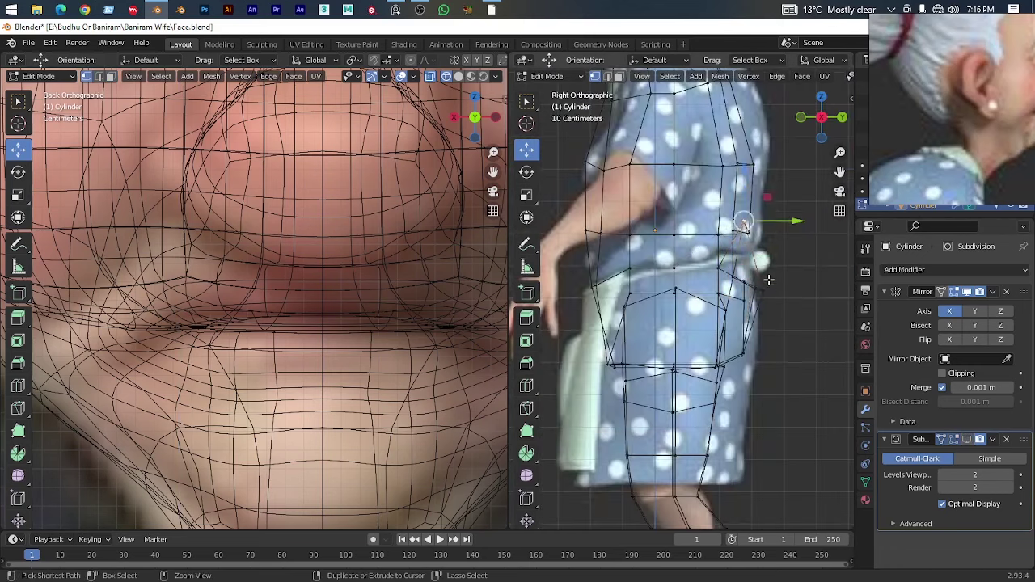
pyautogui.moveTo(686, 210); pyautogui.dragTo(649, 282)
pyautogui.moveTo(648, 282); pyautogui.dragTo(625, 258)
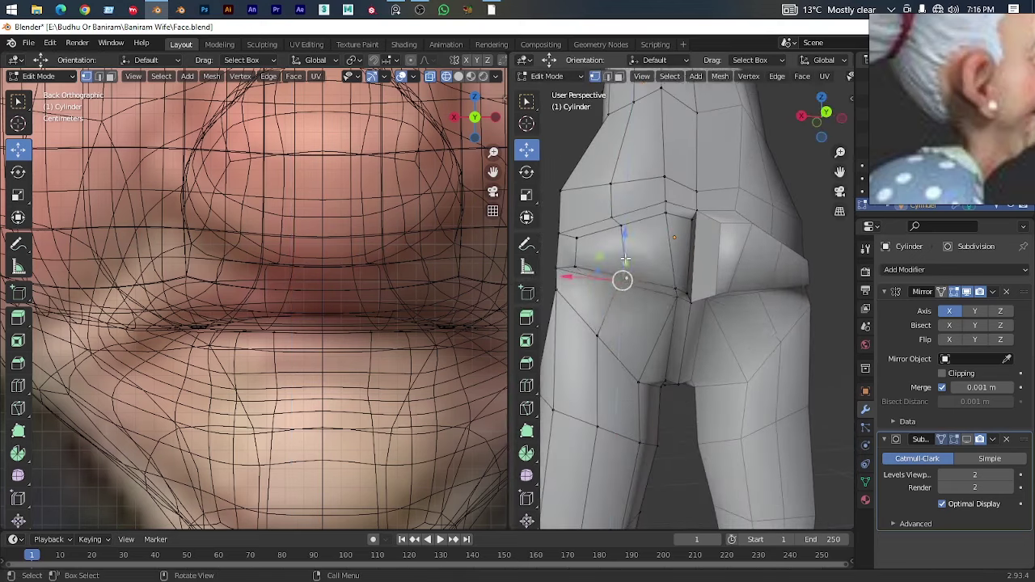
# Lift the buttock vertices slightly and return to Object Mode
pyautogui.moveTo(686, 288); pyautogui.dragTo(686, 267)
pyautogui.moveTo(686, 266); pyautogui.dragTo(663, 251)
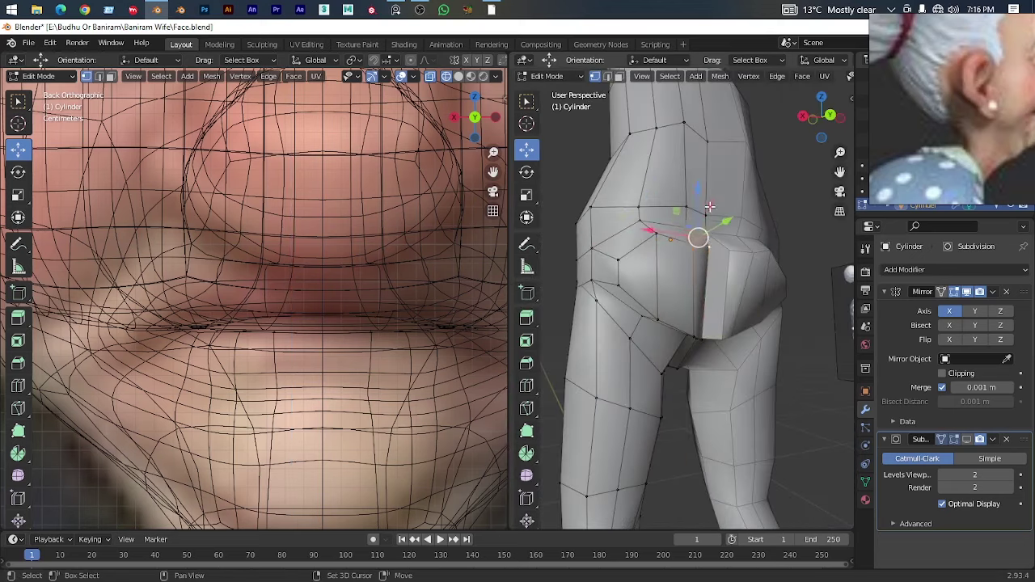
pyautogui.moveTo(709, 207); pyautogui.dragTo(709, 196)
pyautogui.moveTo(709, 196); pyautogui.dragTo(781, 196)
pyautogui.press('Tab')
pyautogui.moveTo(846, 384); pyautogui.dragTo(703, 309)
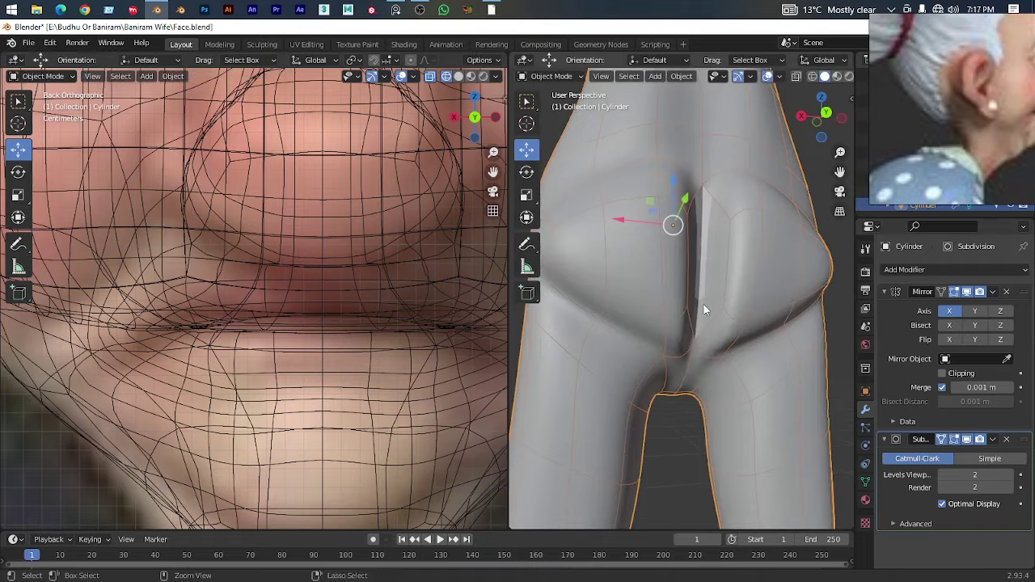